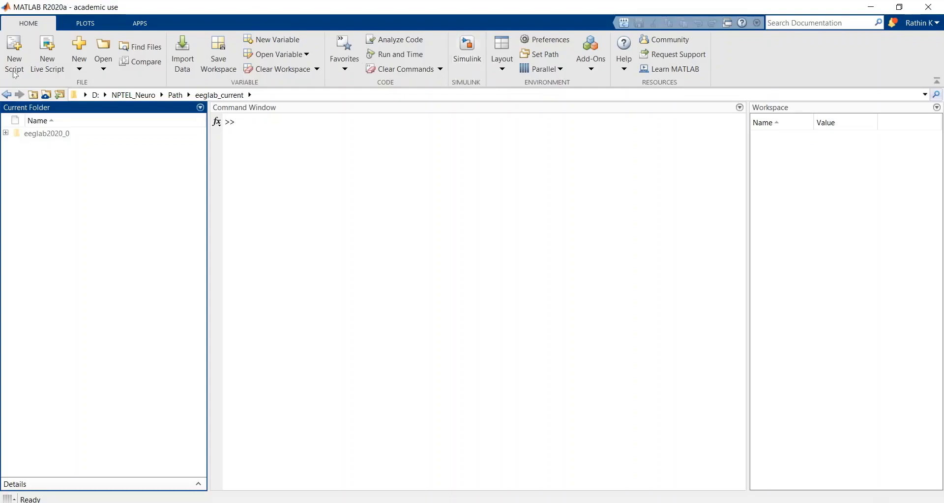
# Step: Browse the function files in the popfunc folder inside eeglab2020_0's functions folder
pyautogui.doubleClick(60, 136)
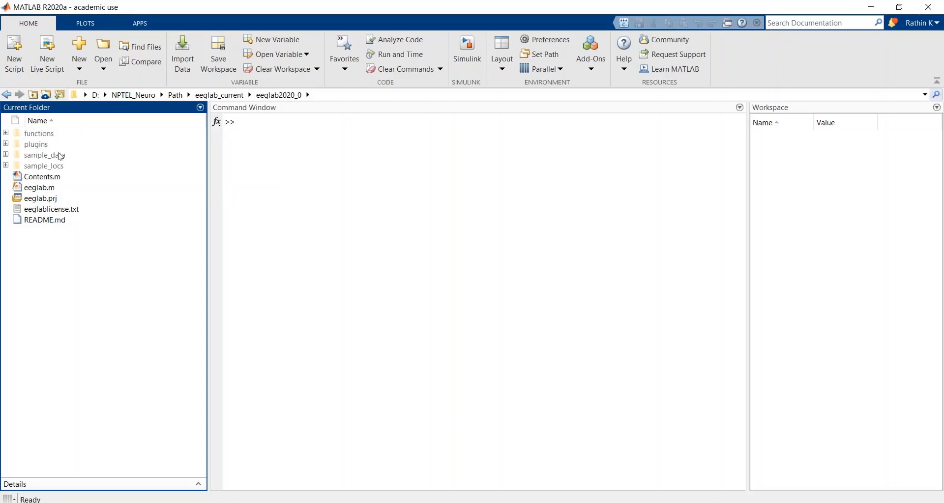
pyautogui.moveTo(62, 157)
pyautogui.moveTo(52, 170)
pyautogui.doubleClick(43, 134)
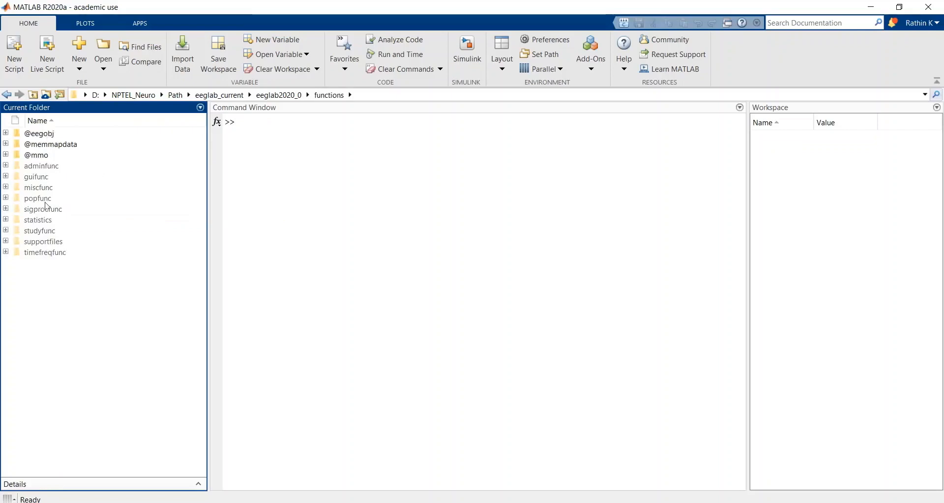
pyautogui.doubleClick(46, 199)
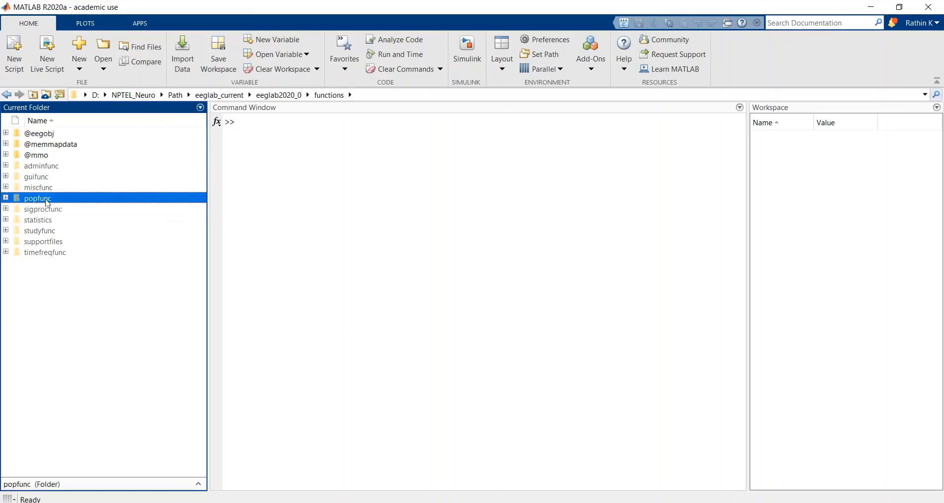
pyautogui.moveTo(202, 198); pyautogui.dragTo(228, 342)
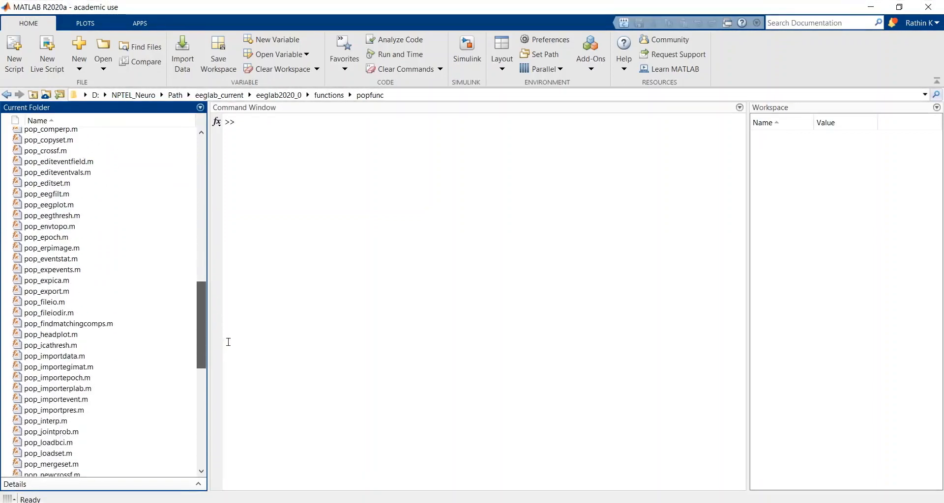
pyautogui.moveTo(229, 342); pyautogui.dragTo(233, 158)
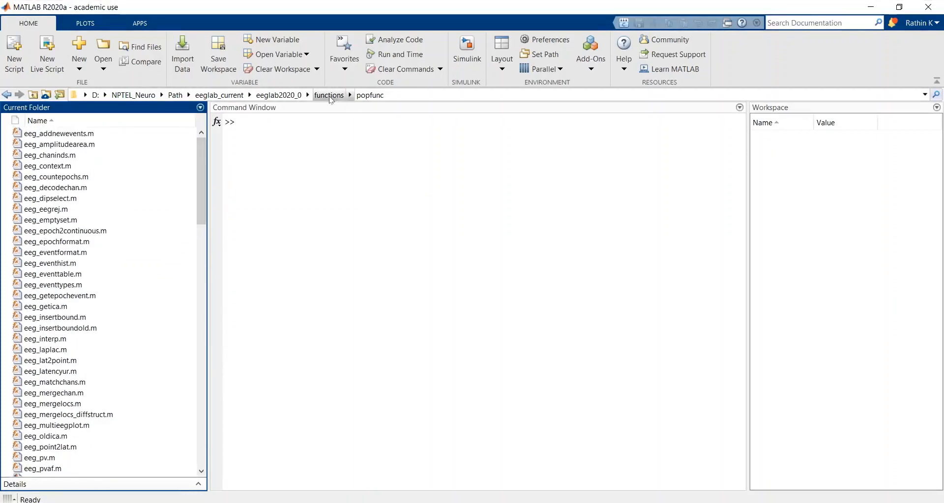
# Step: Look through the files in the guifunc and sigprocfunc folders of the EEGLAB functions directory
pyautogui.click(341, 96)
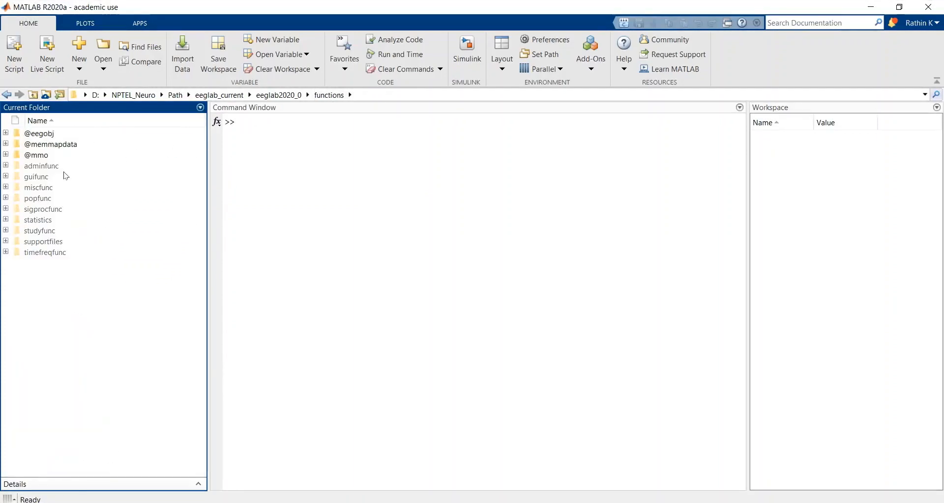
pyautogui.doubleClick(38, 179)
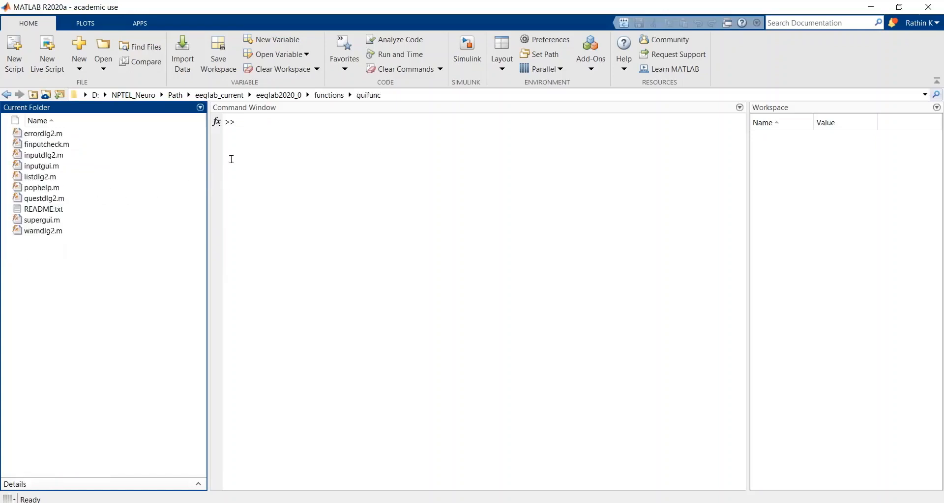
pyautogui.click(326, 96)
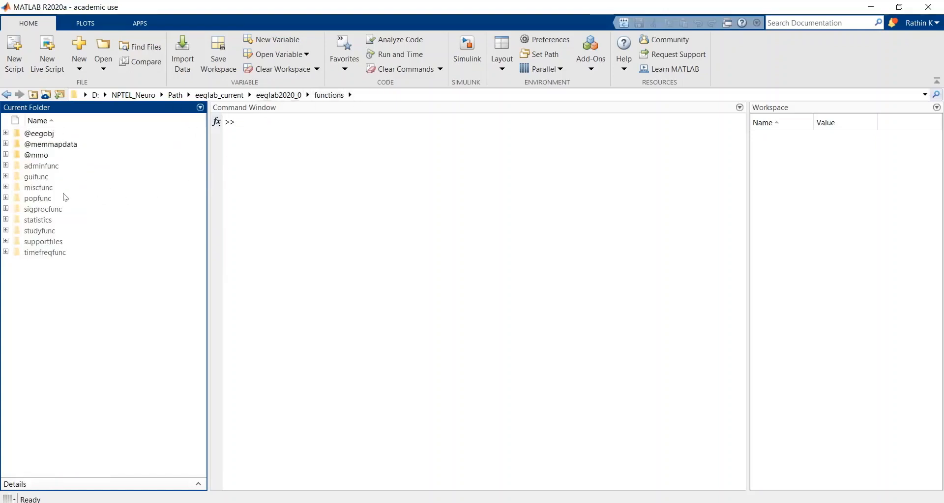
pyautogui.doubleClick(49, 211)
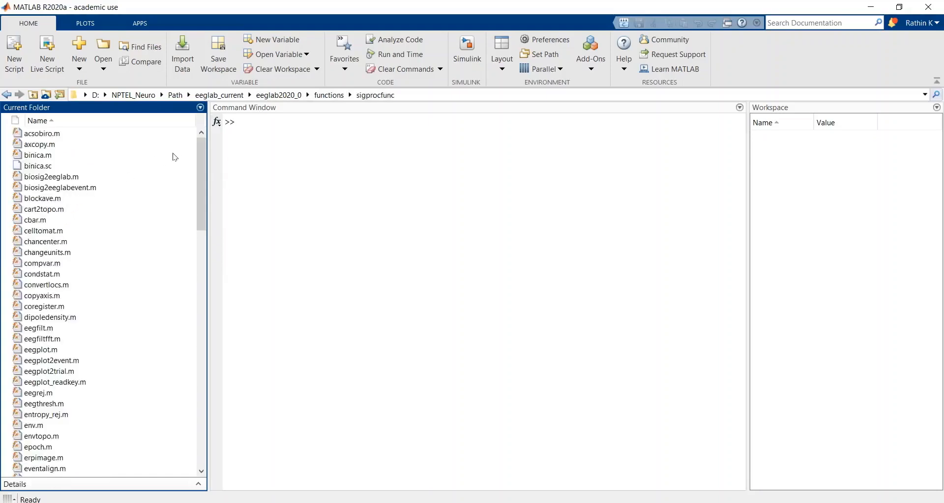
pyautogui.moveTo(201, 167)
pyautogui.mouseDown()
pyautogui.moveTo(199, 239)
pyautogui.moveTo(200, 175)
pyautogui.mouseUp()
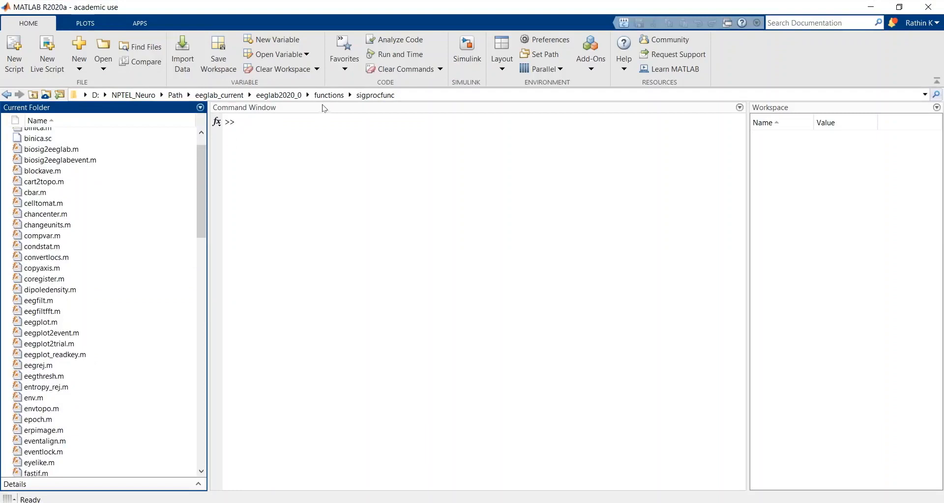
# Step: View the contents of EEGLAB's plugins folder and return to the eeglab2020_0 folder
pyautogui.click(278, 95)
pyautogui.doubleClick(40, 148)
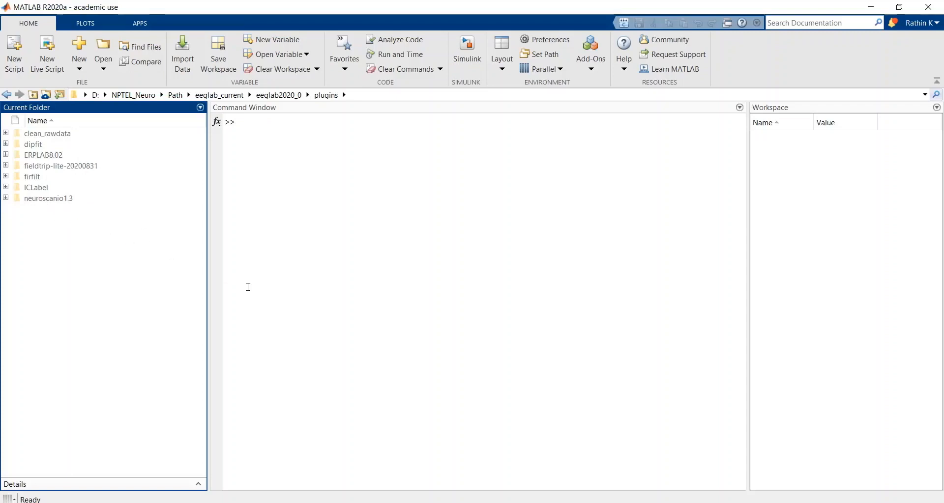
pyautogui.click(280, 96)
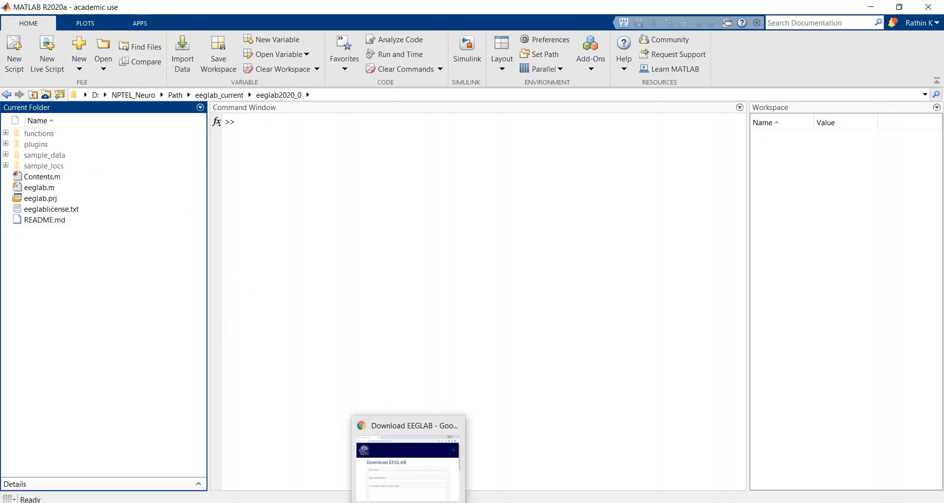
# Step: Switch to Chrome, look through the bookmarked list of plug-ins available for EEGLAB, and return to MATLAB
pyautogui.click(408, 502)
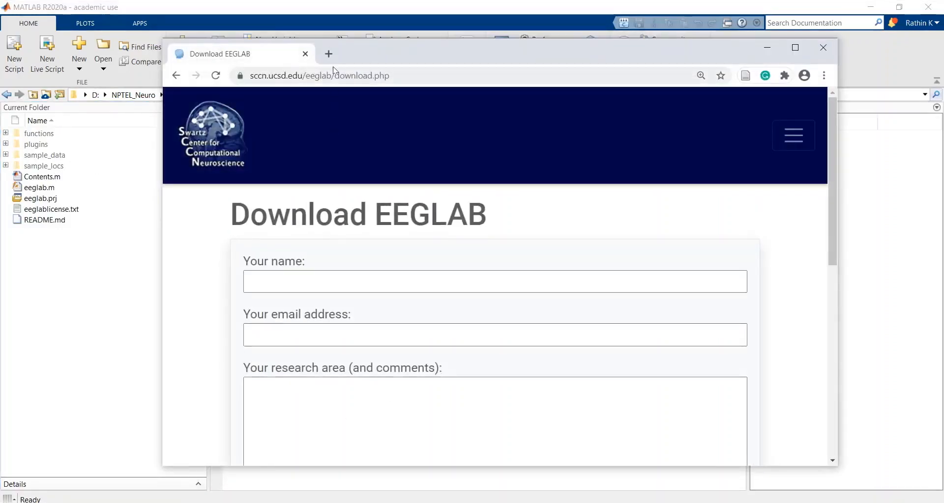
pyautogui.click(327, 59)
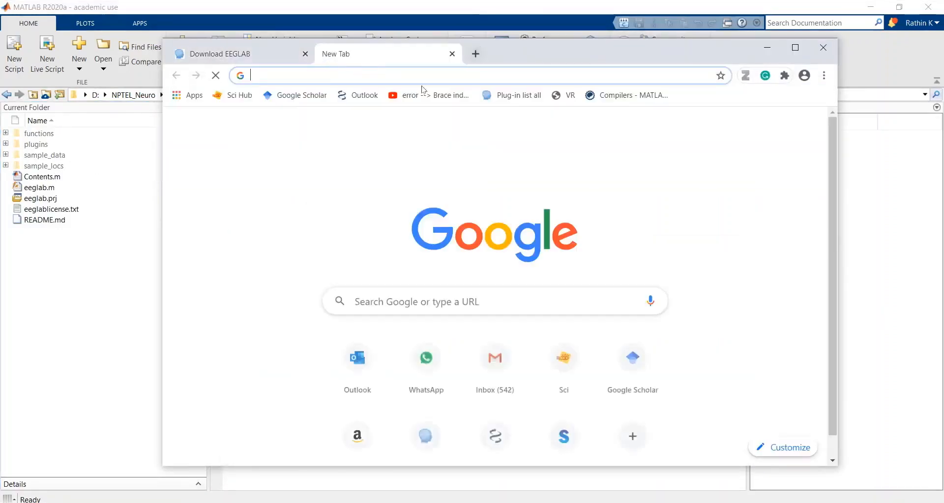
pyautogui.click(502, 100)
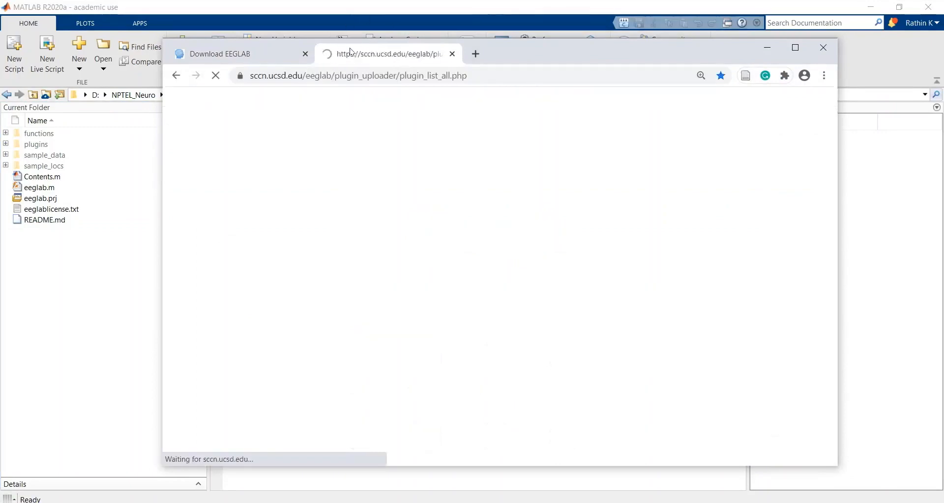
pyautogui.click(792, 49)
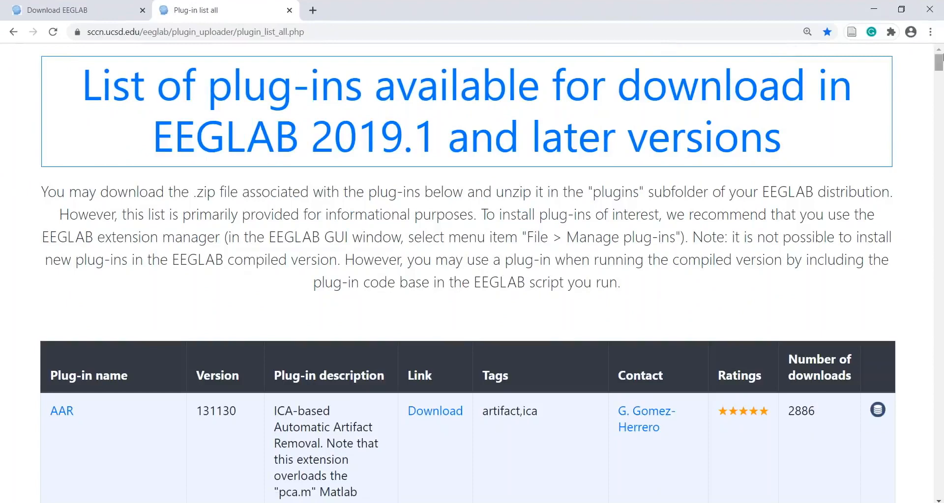
pyautogui.moveTo(938, 56); pyautogui.dragTo(926, 377)
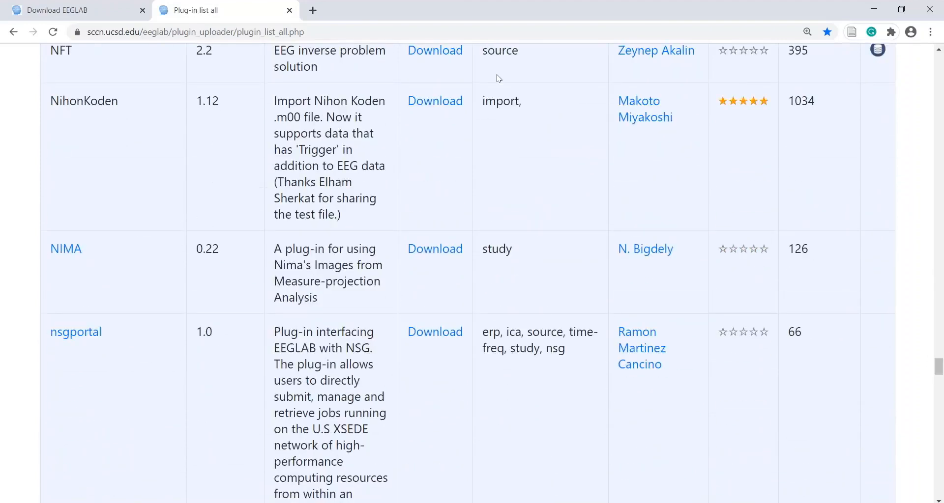
pyautogui.click(289, 11)
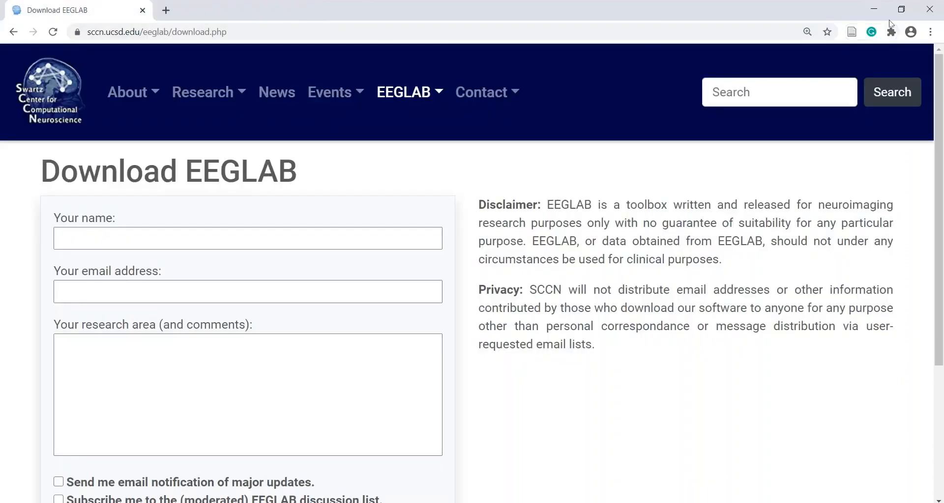
pyautogui.click(874, 9)
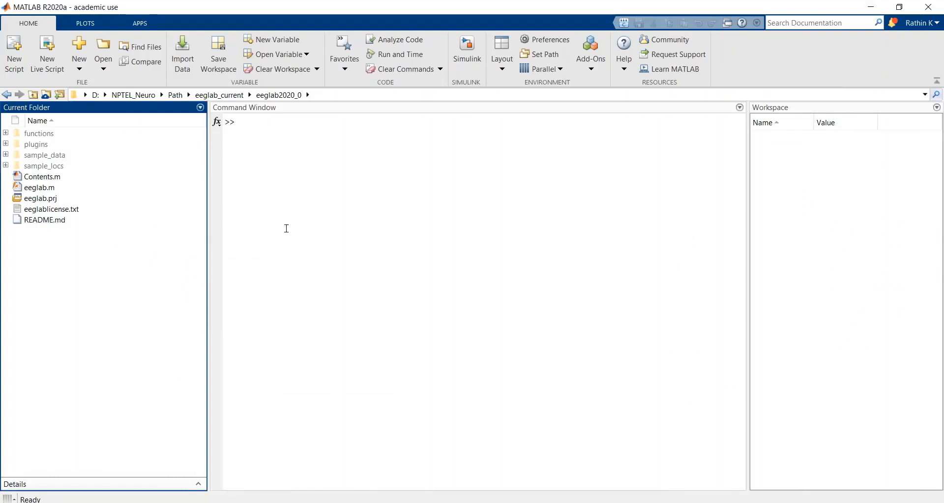
# Step: Add the Path folder in NPTEL_Neuro, including its subfolders, to the MATLAB path
pyautogui.click(175, 95)
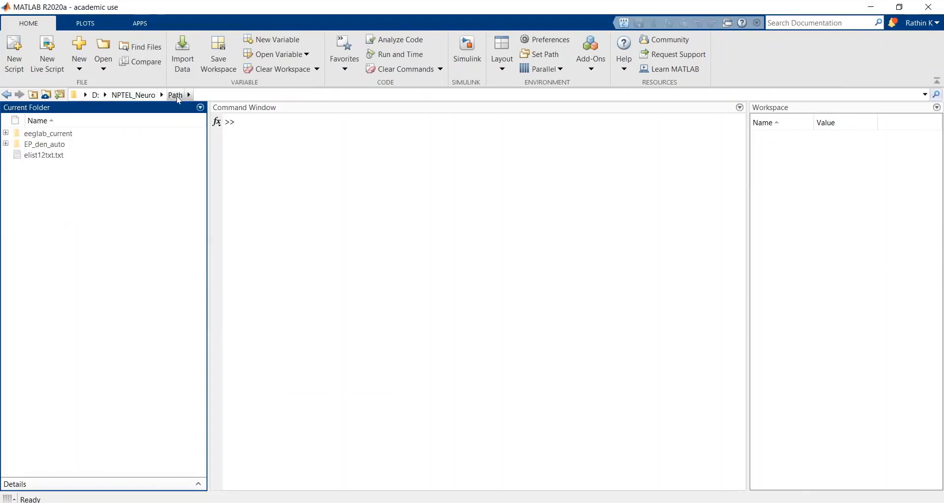
pyautogui.click(126, 97)
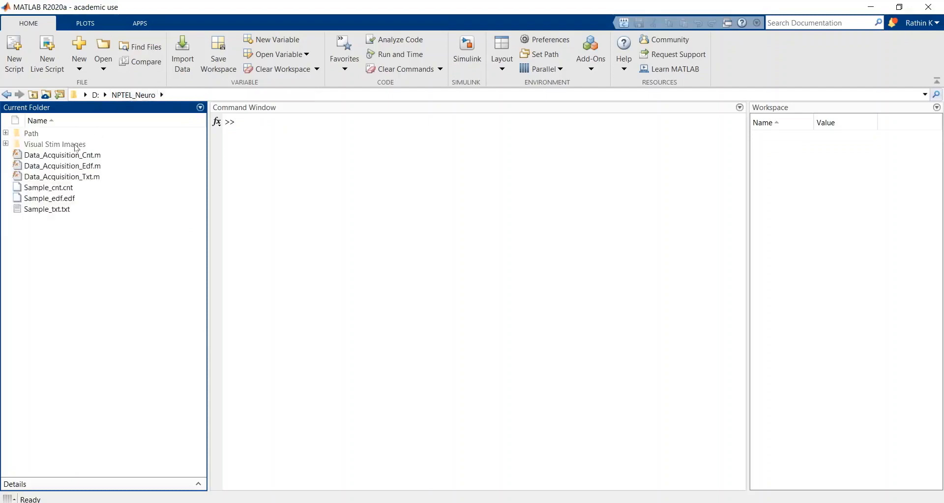
pyautogui.rightClick(23, 134)
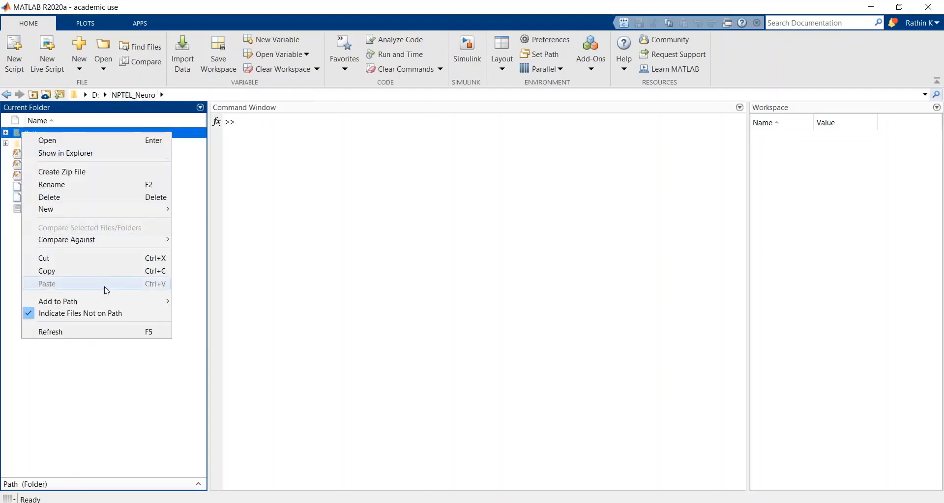
pyautogui.moveTo(105, 301)
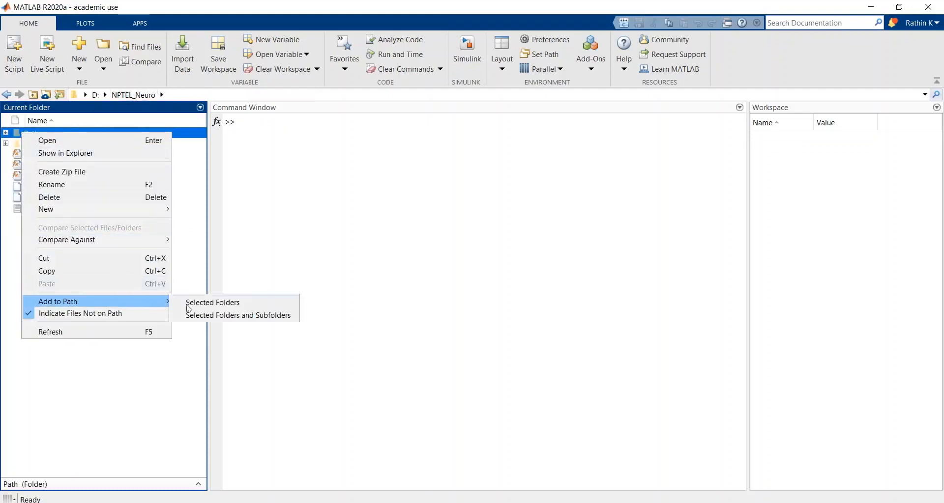
pyautogui.click(212, 315)
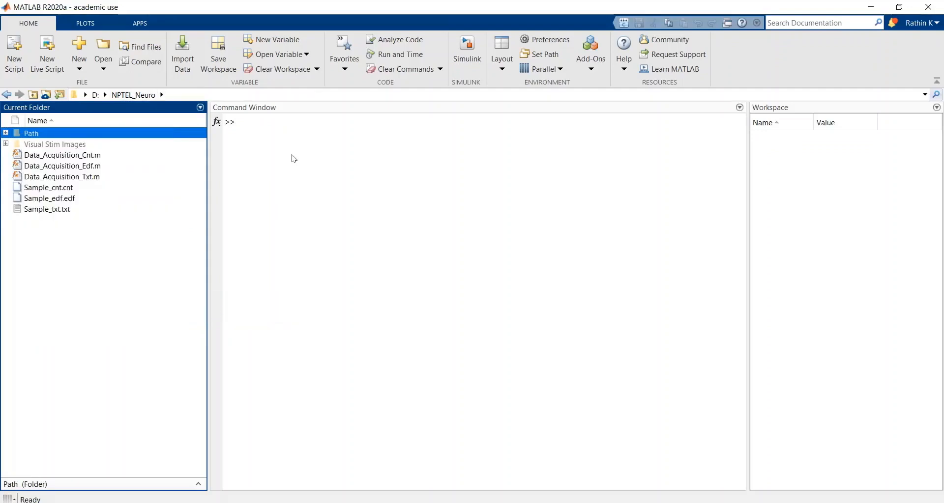
# Step: Launch the EEGLAB toolbox by running the eeglab command
pyautogui.click(287, 137)
pyautogui.write('ee')
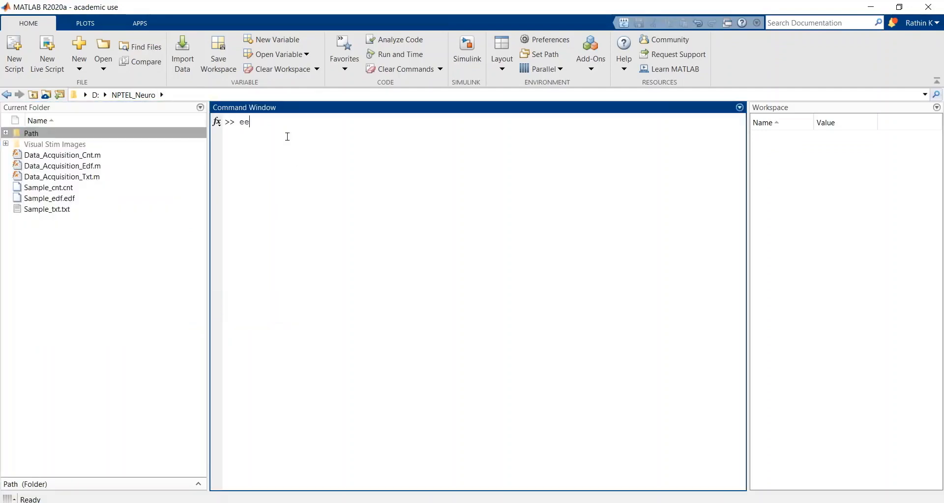
pyautogui.write('glab')
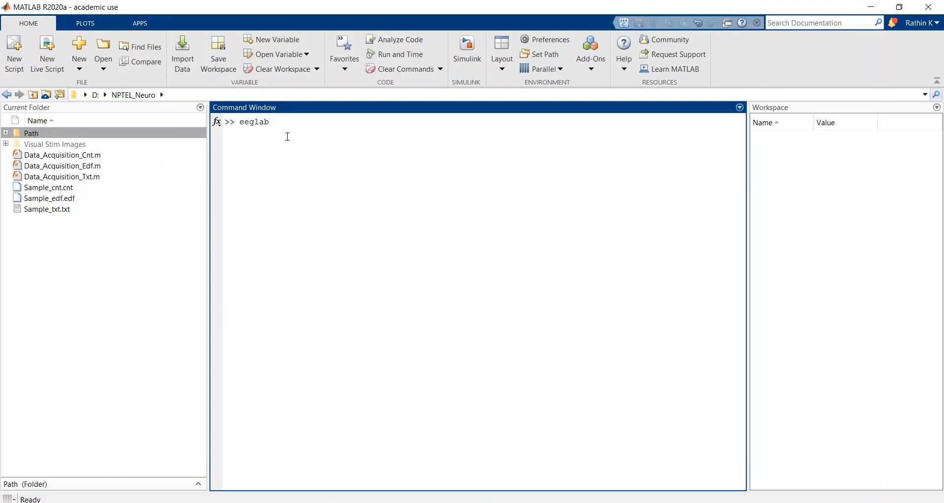
pyautogui.press('Return')
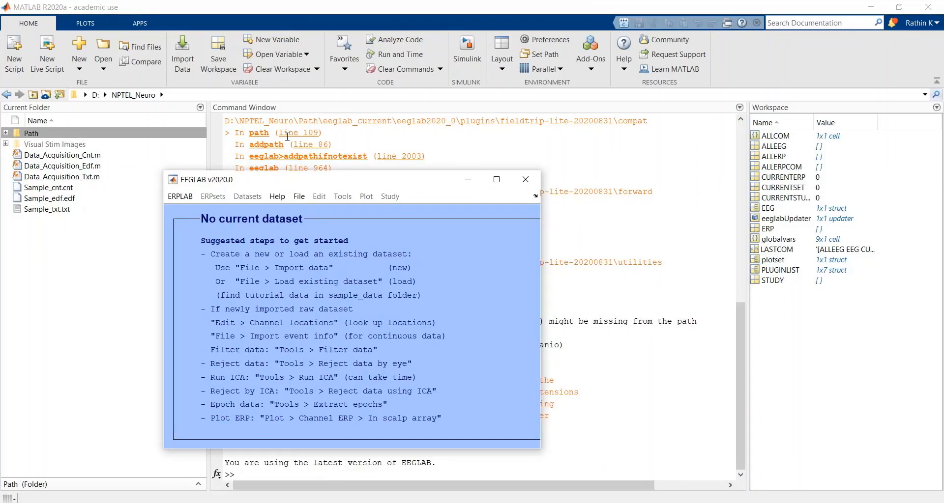
pyautogui.click(294, 199)
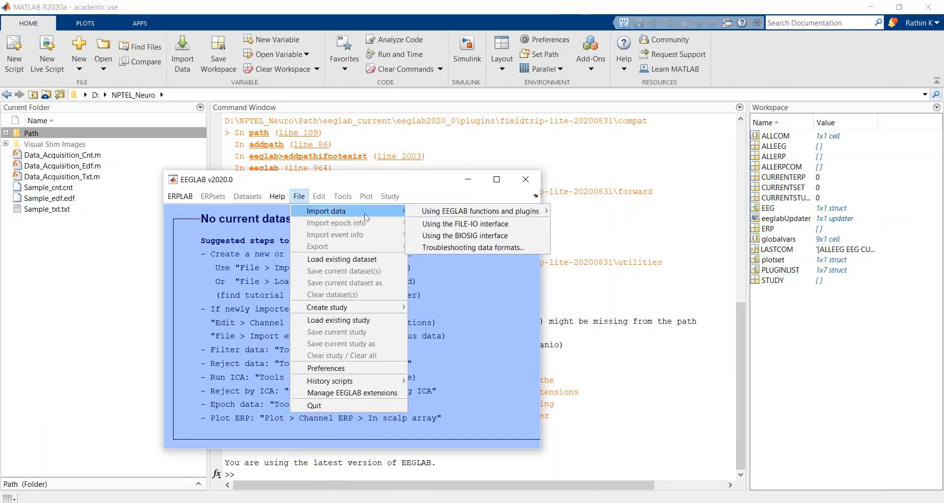
pyautogui.click(298, 196)
pyautogui.click(298, 197)
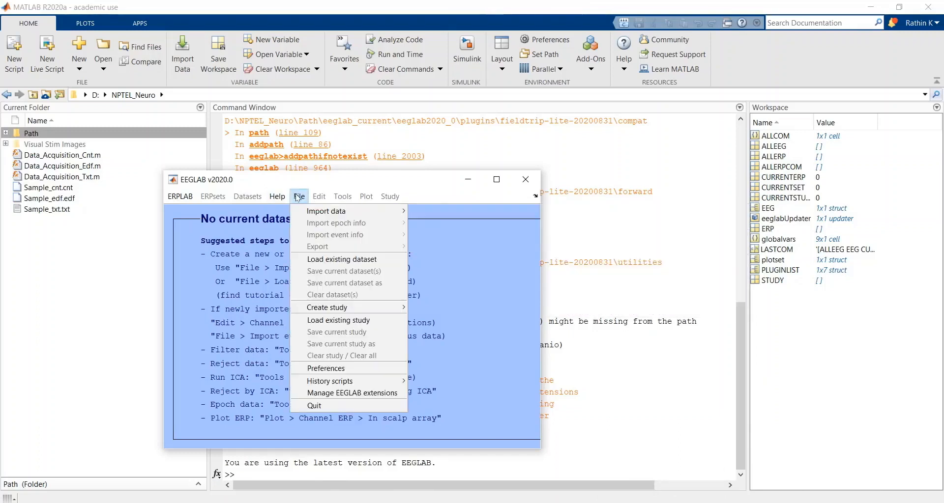
pyautogui.click(298, 197)
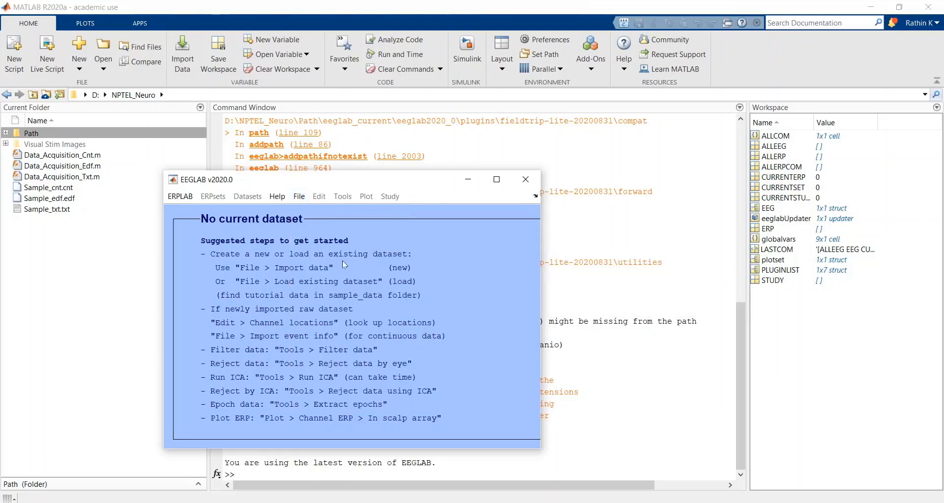
# Step: Import Sample_edf.edf through the BIOSIG toolbox's EDF/EDF+/GDF import, keeping the default loading options
pyautogui.click(300, 199)
pyautogui.click(299, 198)
pyautogui.click(297, 197)
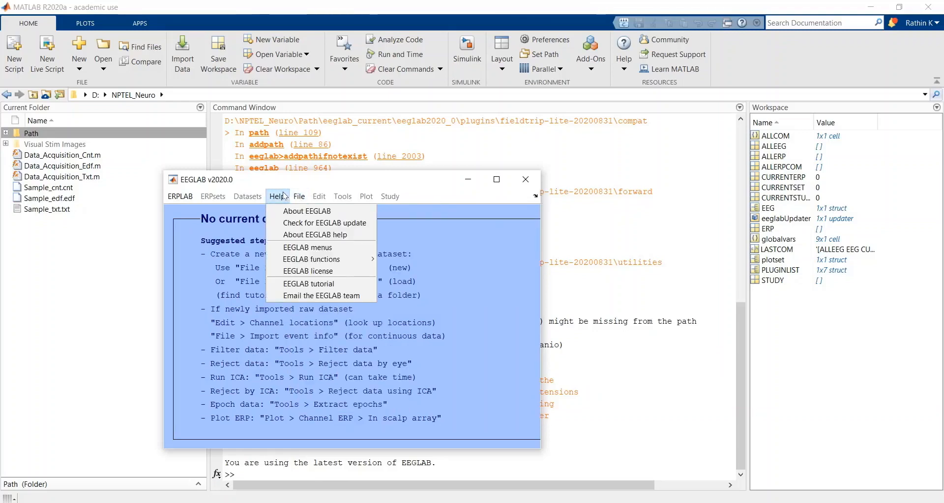
pyautogui.moveTo(324, 211)
pyautogui.moveTo(444, 213)
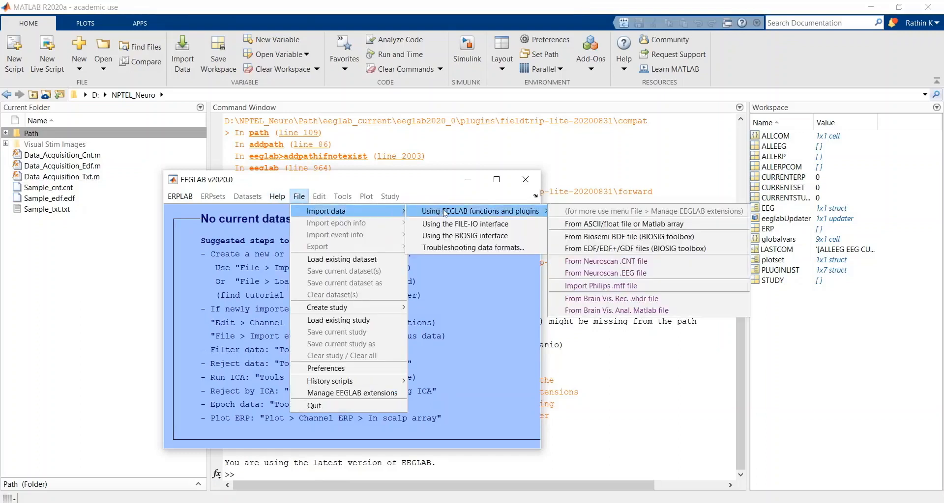
pyautogui.click(599, 249)
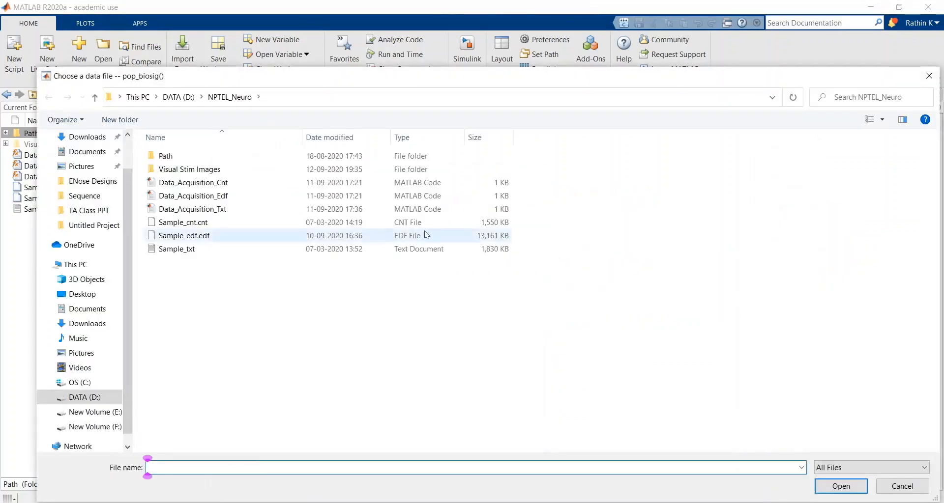
pyautogui.click(426, 198)
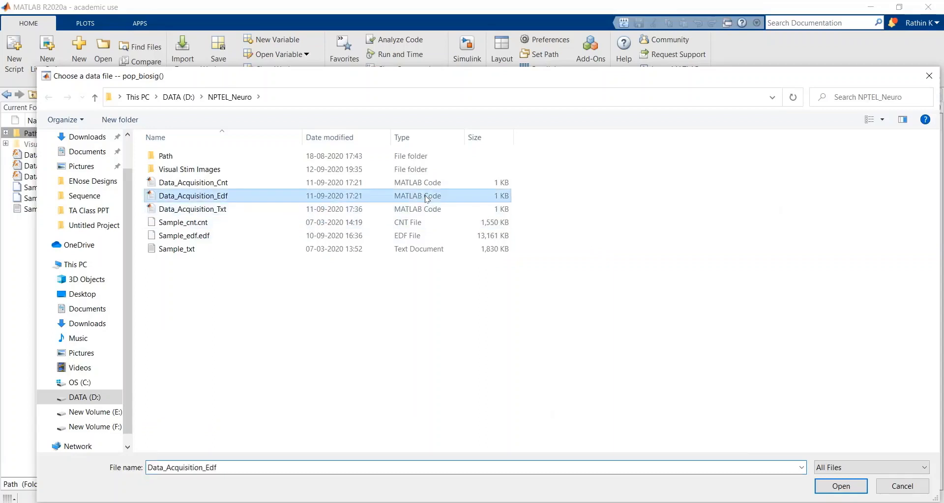
pyautogui.click(398, 241)
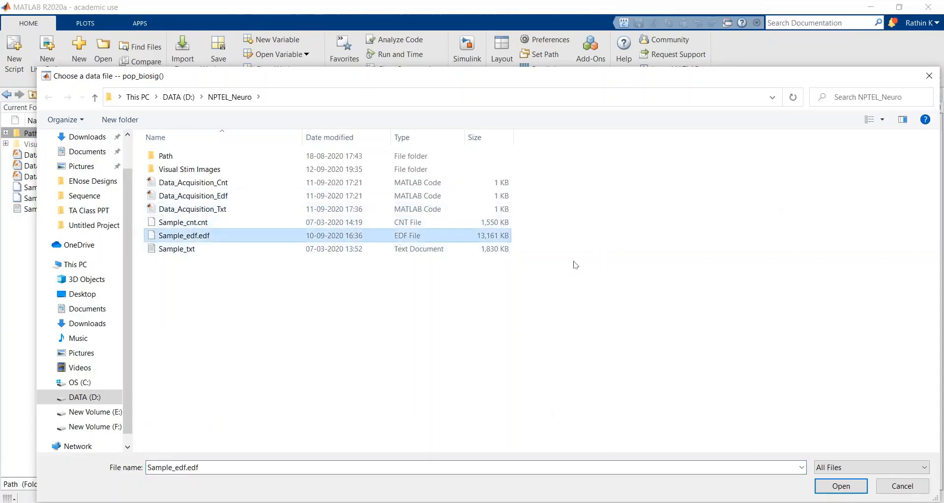
pyautogui.click(829, 490)
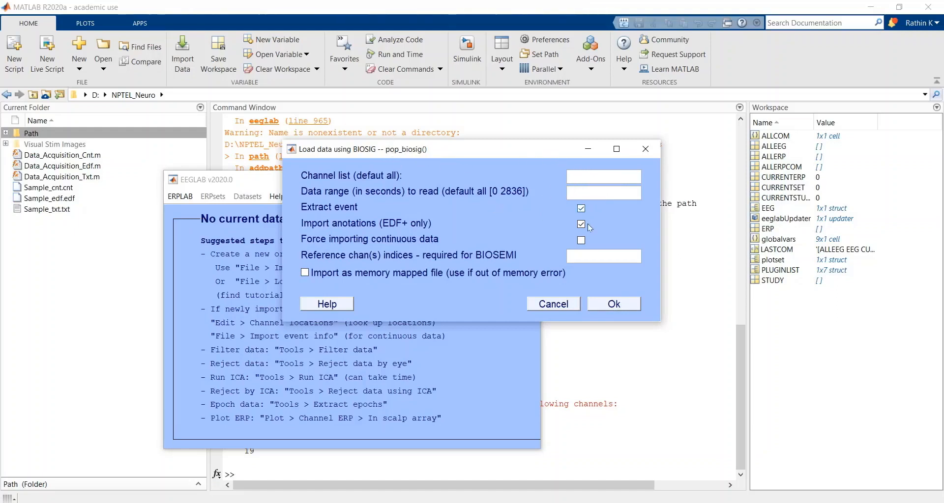
pyautogui.click(608, 302)
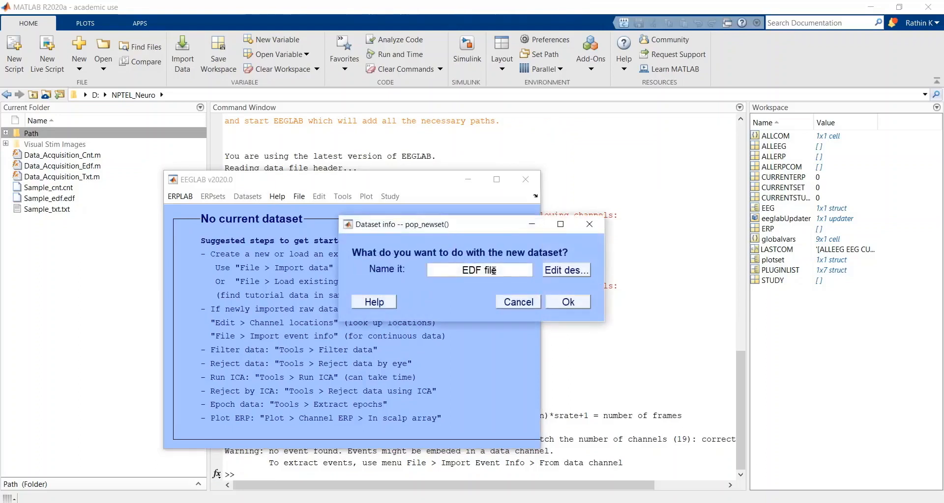
# Step: Name the new dataset "EDF file_1" and create it
pyautogui.moveTo(504, 274); pyautogui.dragTo(348, 245)
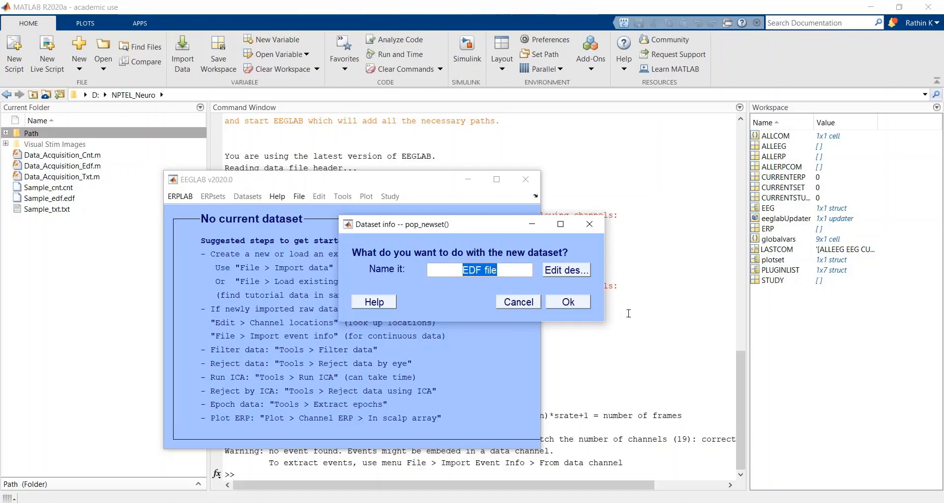
pyautogui.click(514, 270)
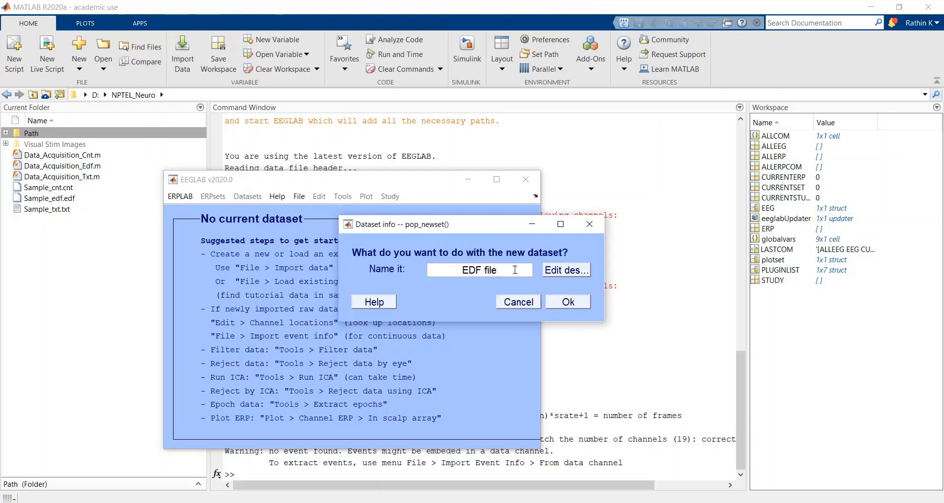
pyautogui.write('_1')
pyautogui.click(573, 301)
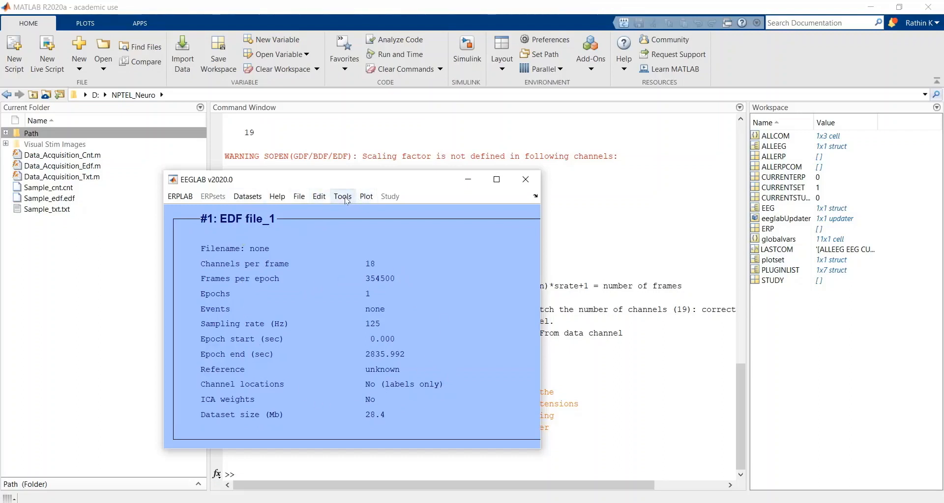
# Step: Plot the dataset's scrolling channel data and maximize the plot window
pyautogui.click(364, 201)
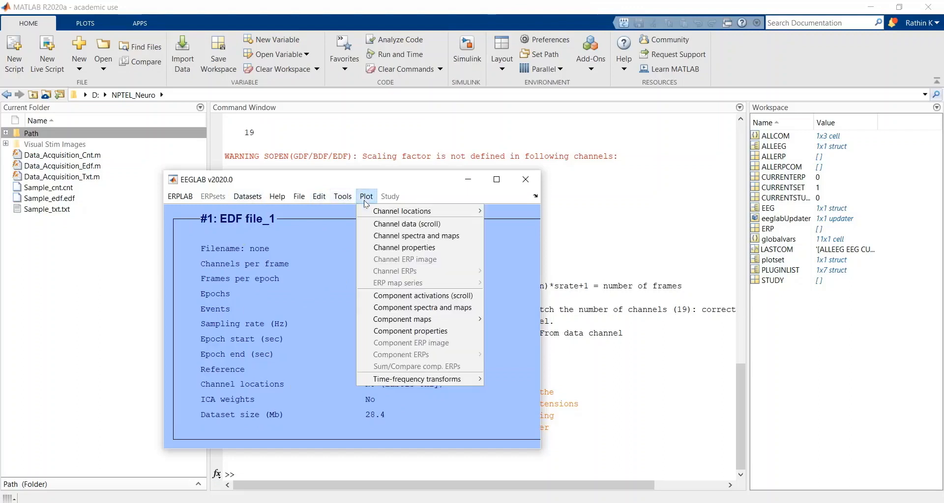
pyautogui.click(379, 224)
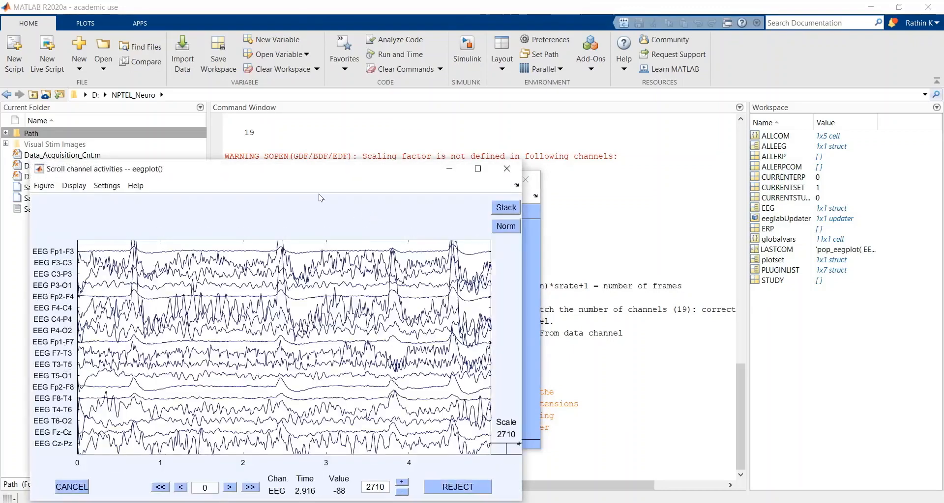
pyautogui.moveTo(319, 172); pyautogui.dragTo(523, 95)
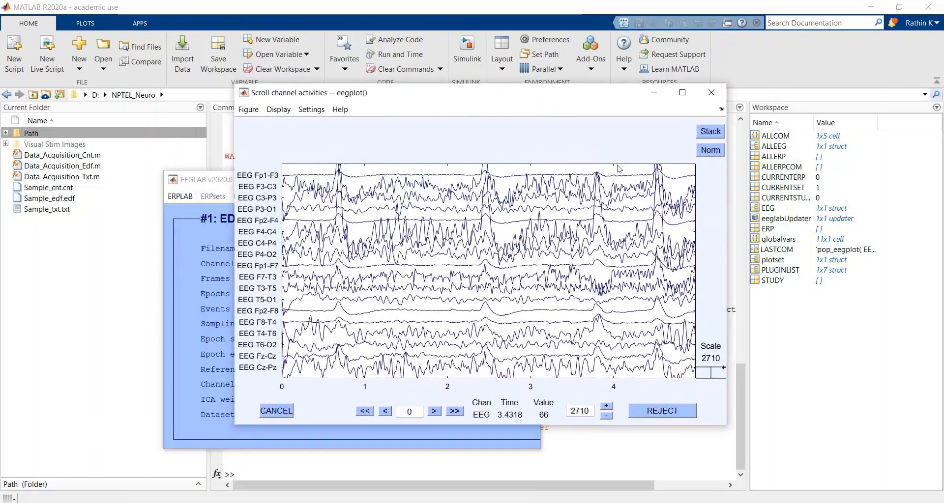
pyautogui.click(681, 100)
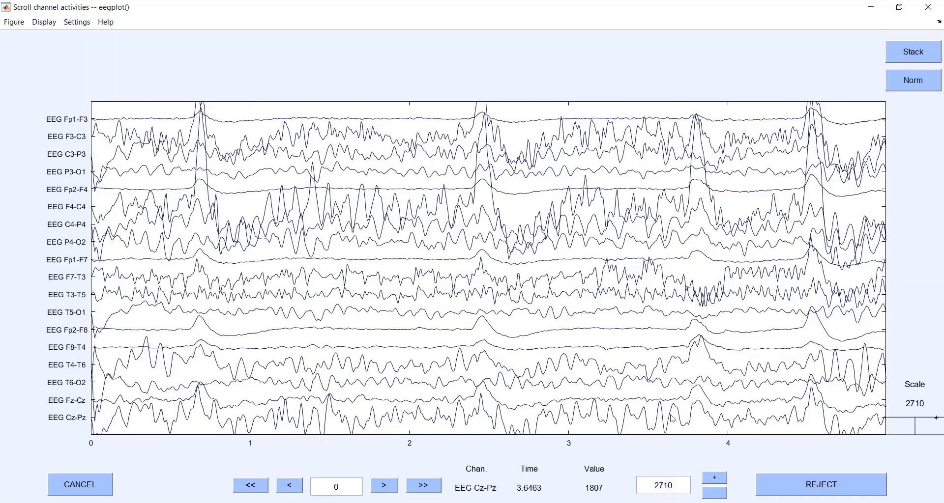
# Step: Increase the amplitude scale of the channel plot step by step to 5810
pyautogui.click(716, 478)
pyautogui.click(715, 477)
pyautogui.click(716, 479)
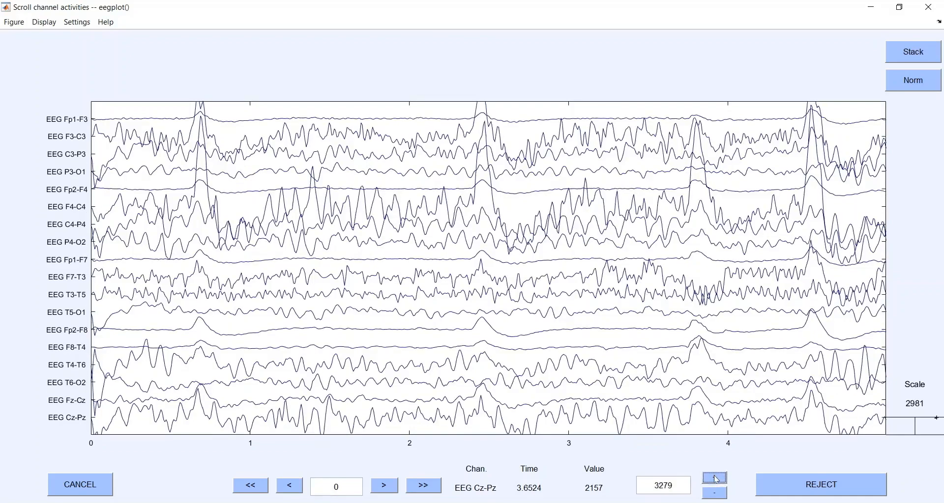
pyautogui.click(716, 478)
pyautogui.click(715, 477)
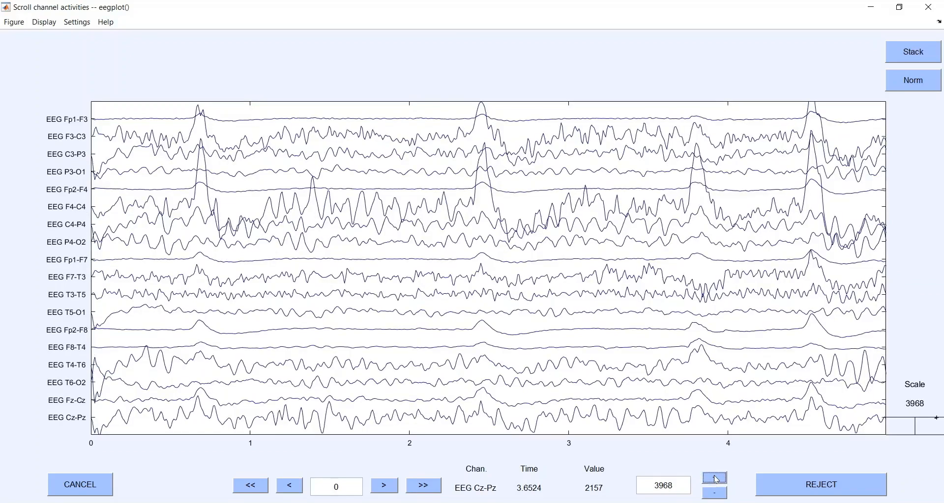
pyautogui.click(716, 477)
pyautogui.click(716, 478)
pyautogui.click(716, 478)
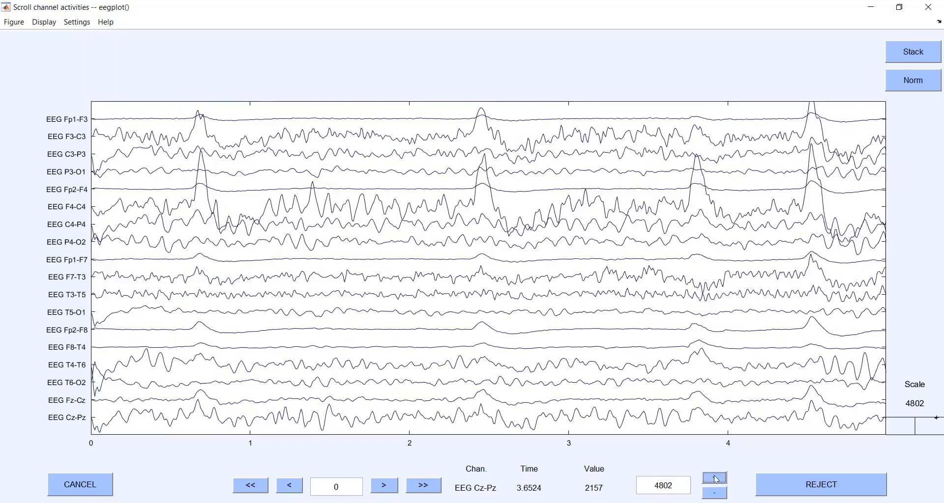
pyautogui.click(716, 478)
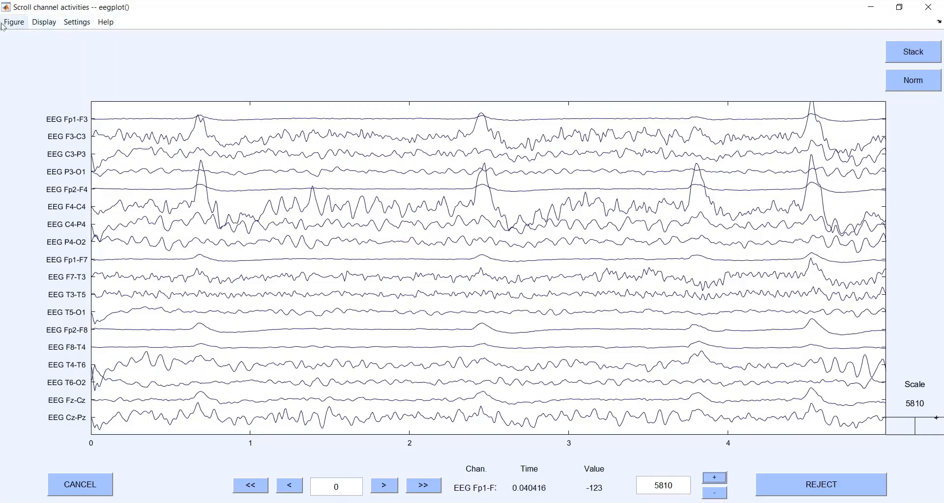
# Step: Set the plot's displayed time range to a window length of 10 seconds
pyautogui.click(76, 23)
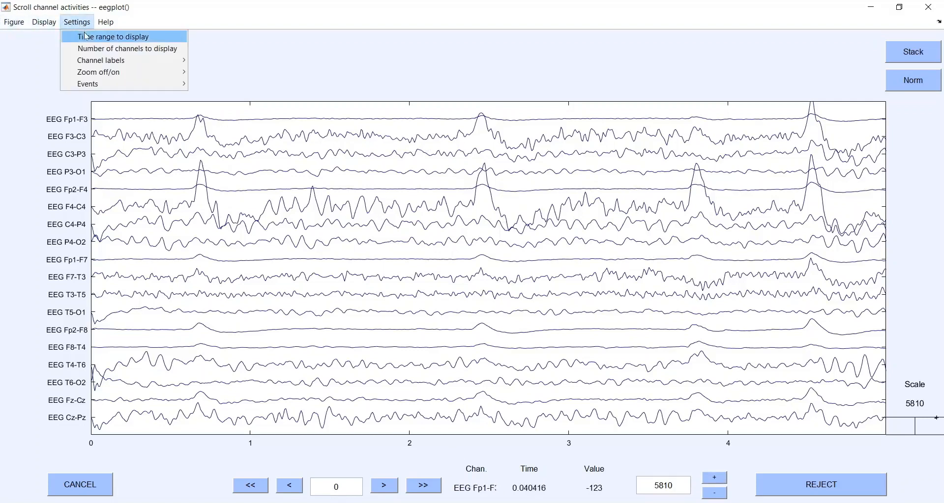
pyautogui.click(88, 39)
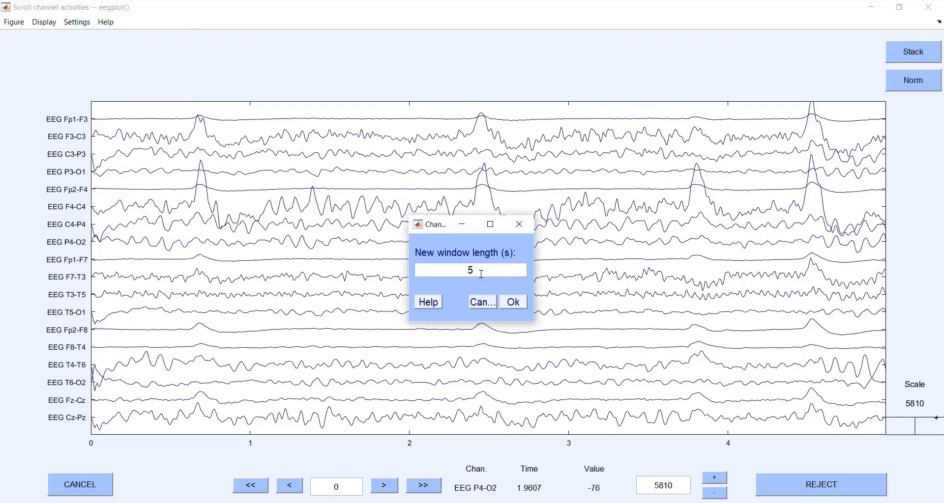
pyautogui.moveTo(481, 277); pyautogui.dragTo(406, 255)
pyautogui.write('10')
pyautogui.click(514, 302)
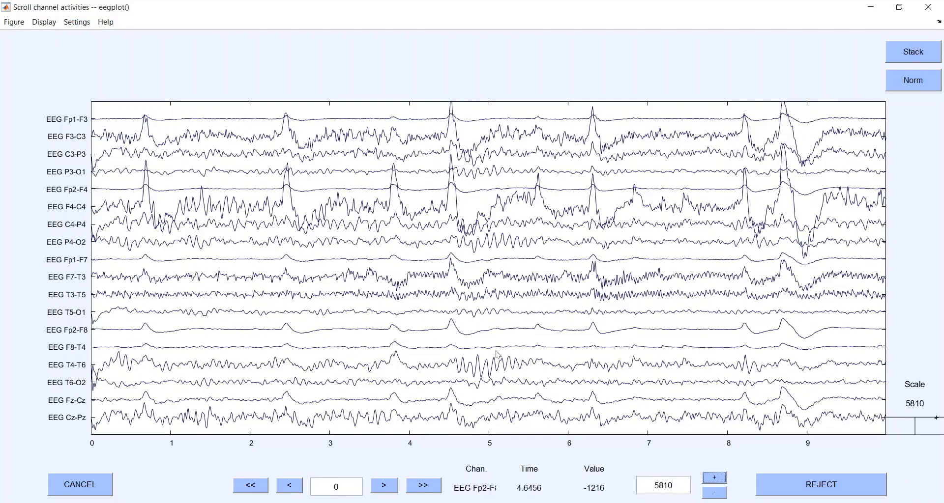
# Step: Set the number of displayed channels to 5 and bring the first channels, starting at EEG Fp1-F3, into view
pyautogui.click(68, 23)
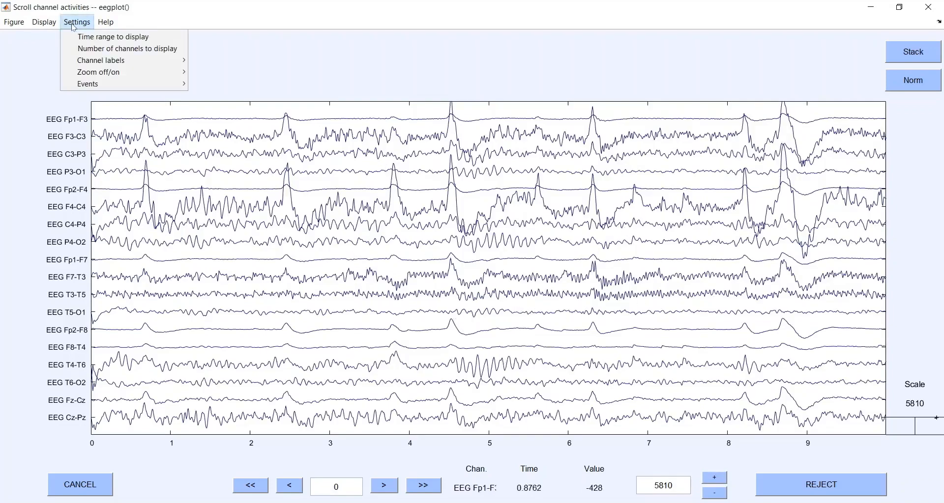
pyautogui.moveTo(179, 63)
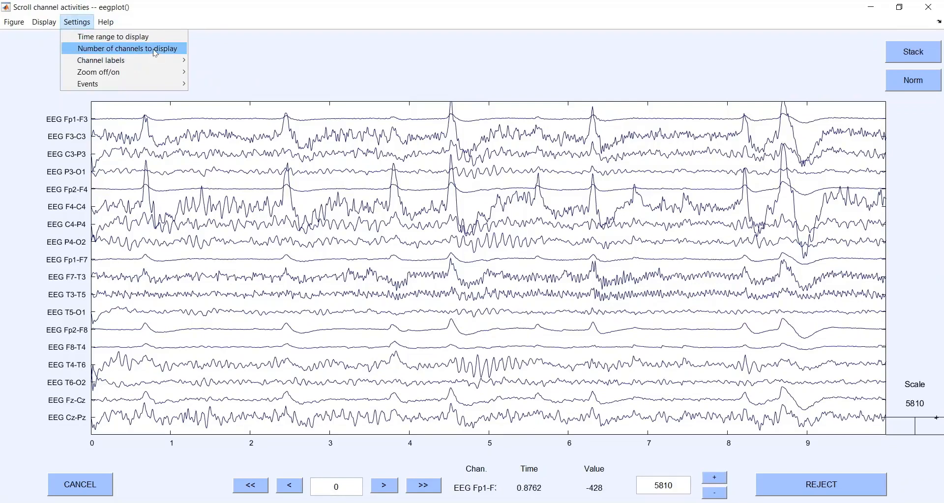
pyautogui.click(148, 48)
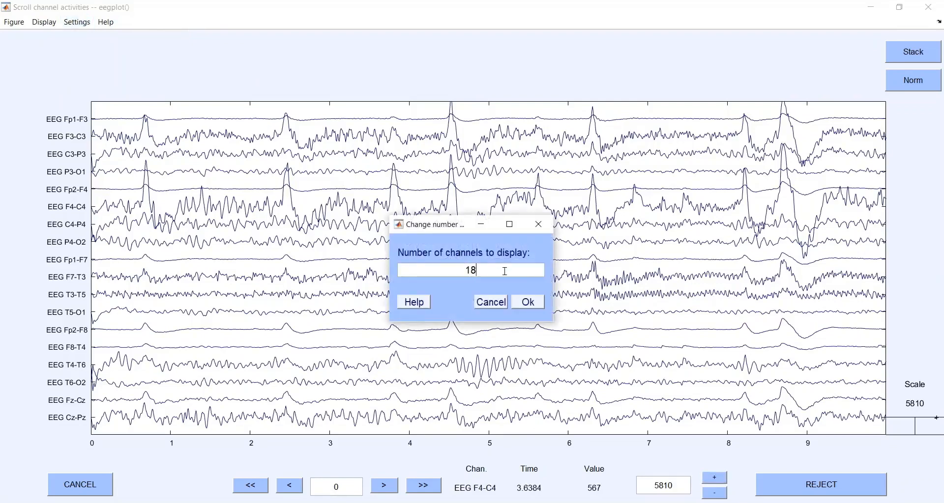
pyautogui.moveTo(505, 271); pyautogui.dragTo(349, 272)
pyautogui.write('5')
pyautogui.click(520, 306)
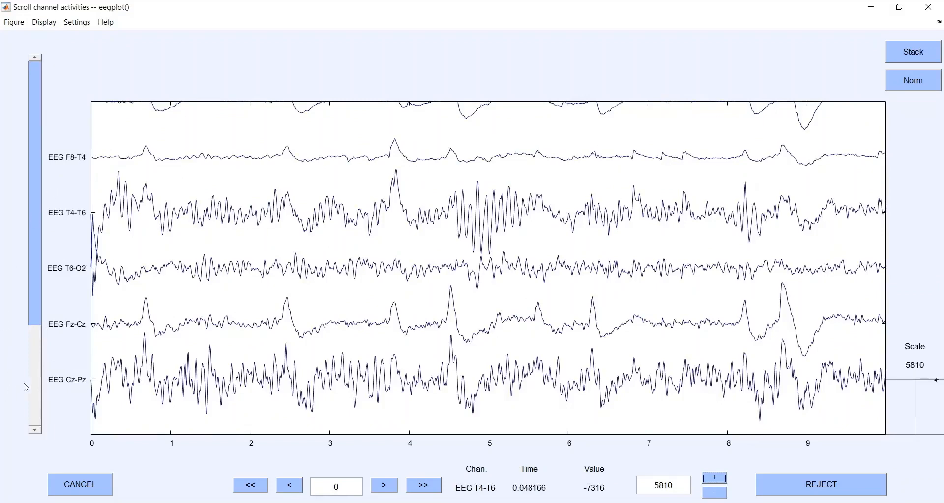
pyautogui.moveTo(35, 385); pyautogui.dragTo(31, 91)
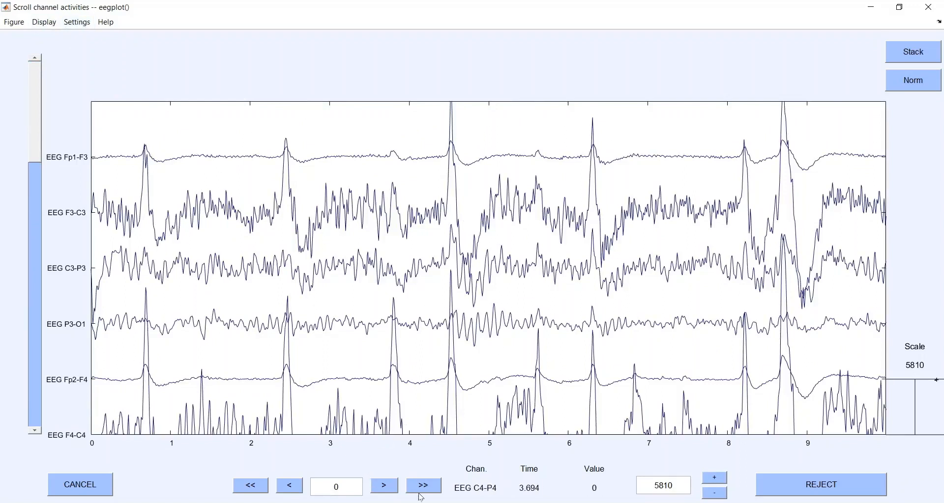
# Step: Browse forward through the recording in one-second and full-window steps until the display starts at 25 s
pyautogui.click(394, 487)
pyautogui.click(394, 487)
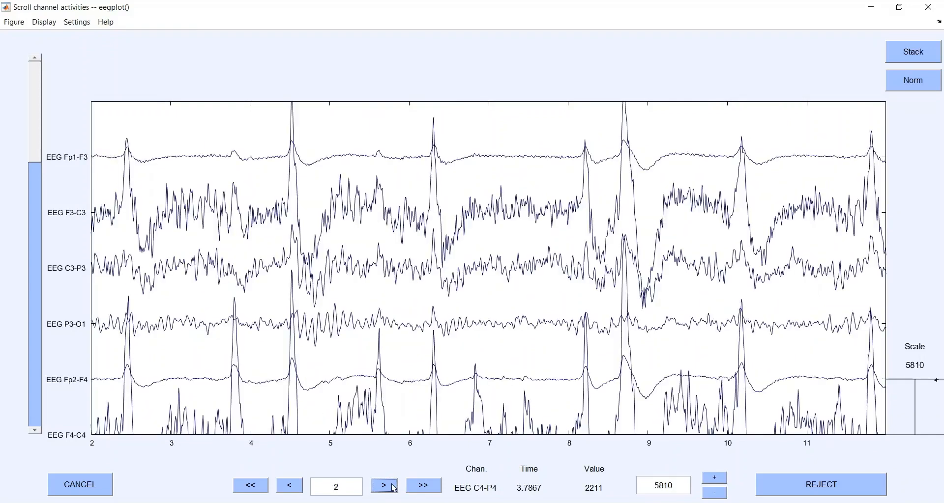
pyautogui.click(394, 488)
pyautogui.click(394, 487)
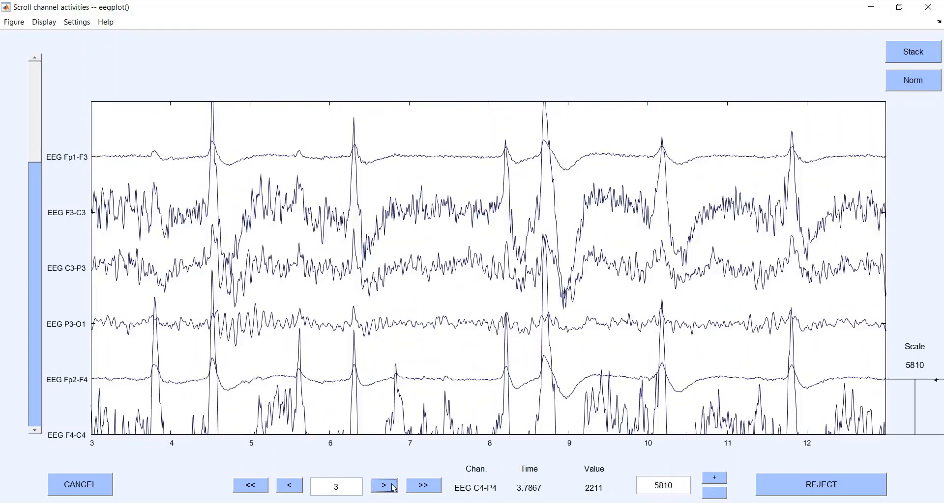
pyautogui.click(395, 487)
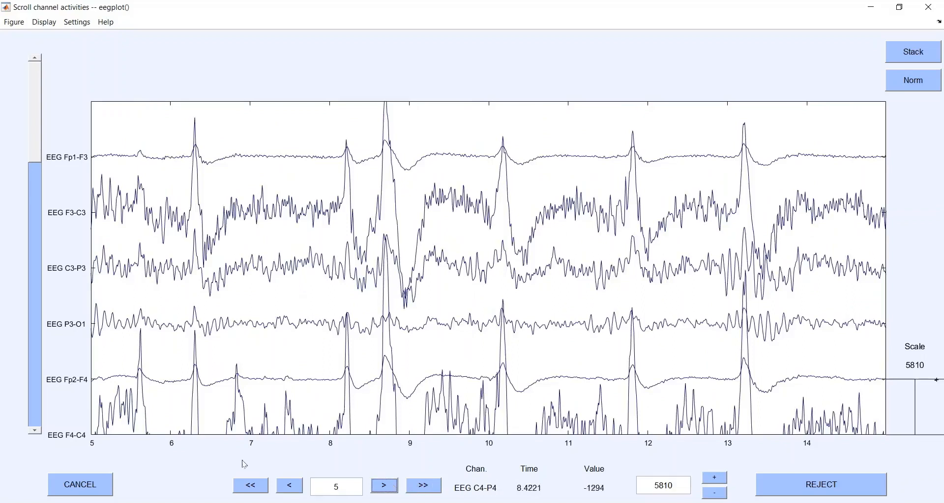
pyautogui.click(422, 486)
pyautogui.click(437, 491)
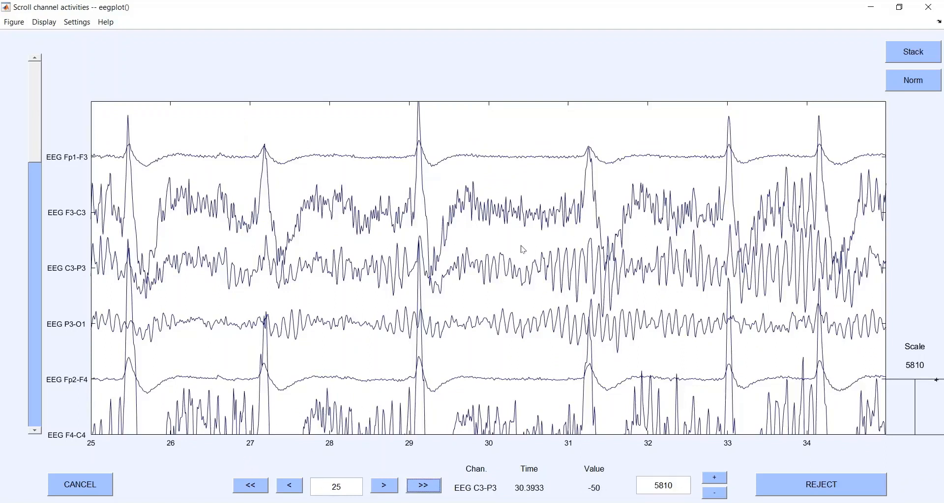
# Step: Set the number of displayed channels to 18
pyautogui.click(77, 23)
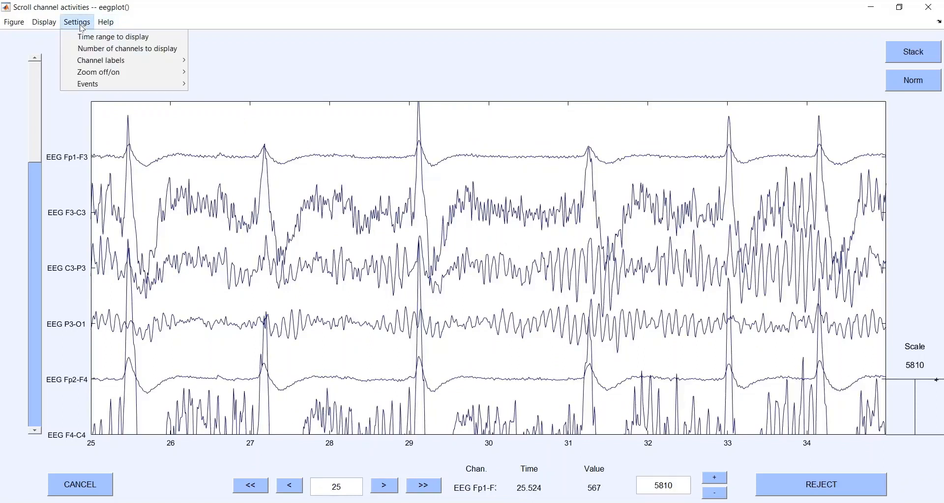
pyautogui.click(130, 53)
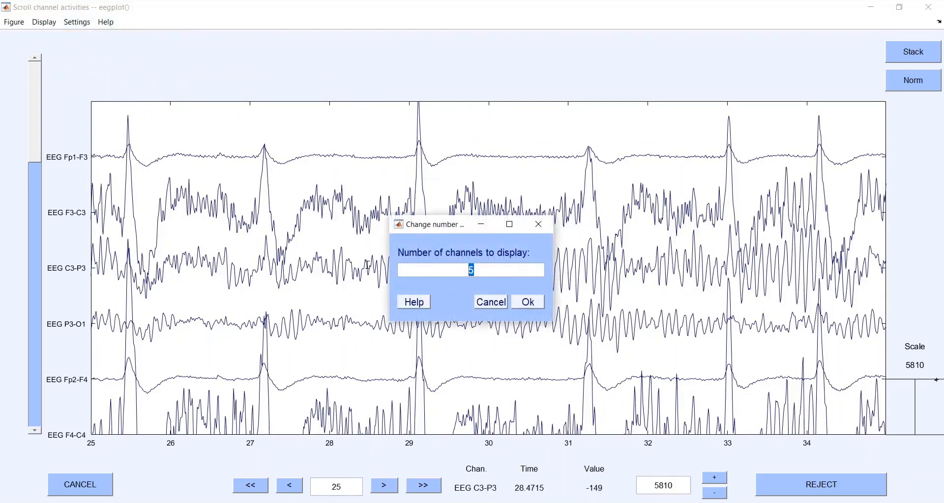
pyautogui.write('18')
pyautogui.click(530, 305)
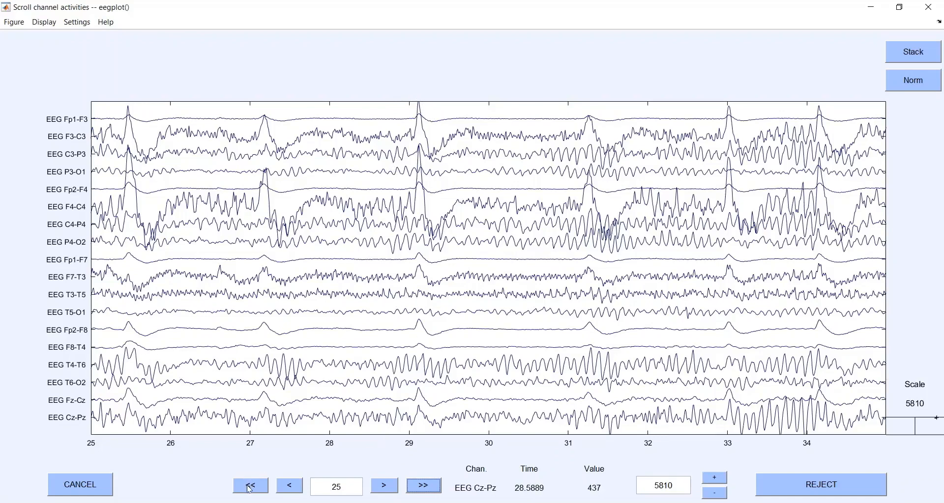
# Step: Return the plot's start time to 0 and mark the segment from about 4.2 s to 5 s across all channels
pyautogui.moveTo(343, 487); pyautogui.dragTo(211, 483)
pyautogui.write('0')
pyautogui.press('Return')
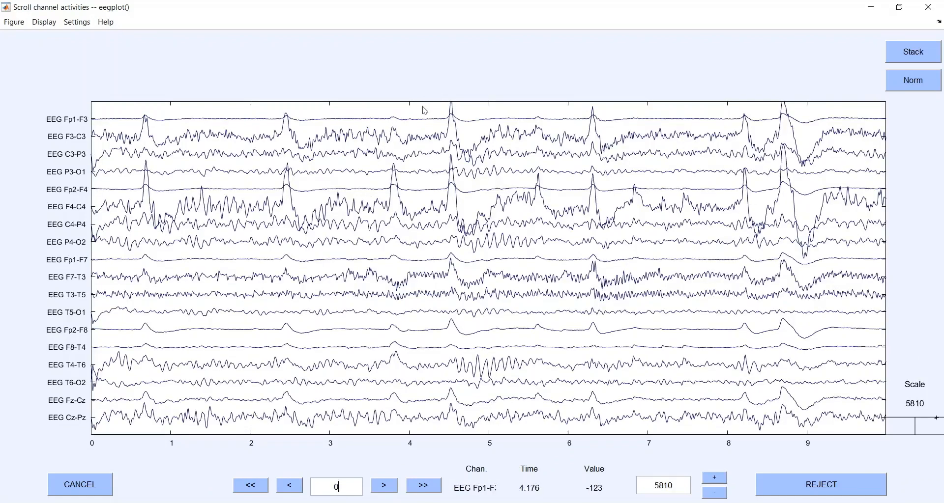
pyautogui.moveTo(421, 108); pyautogui.dragTo(456, 148)
pyautogui.moveTo(475, 191); pyautogui.dragTo(489, 198)
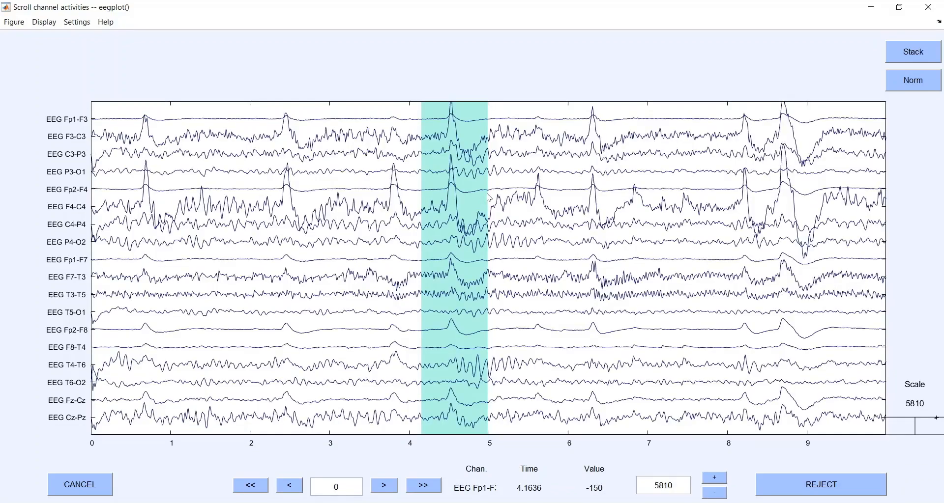
# Step: Reject the marked segment from the recording and name the resulting dataset EDF file_2
pyautogui.click(807, 487)
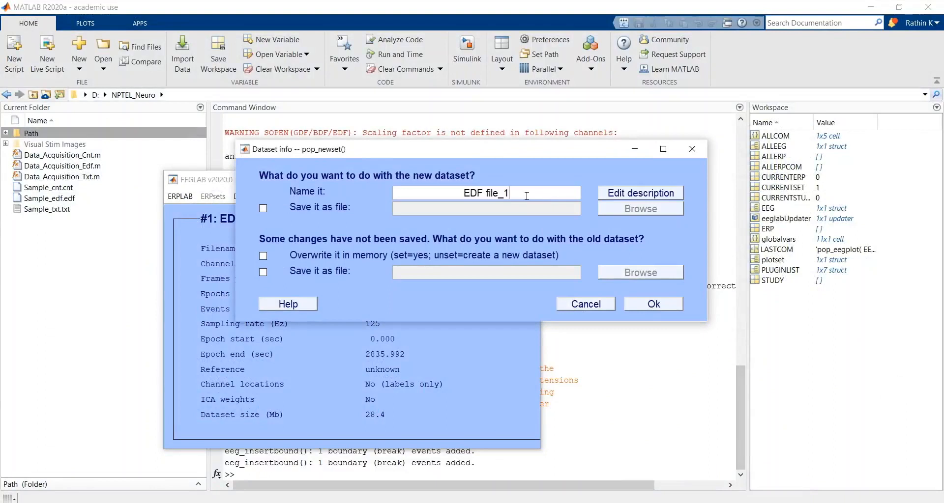
pyautogui.hotkey('shift', 'Left')
pyautogui.write('2')
pyautogui.click(667, 305)
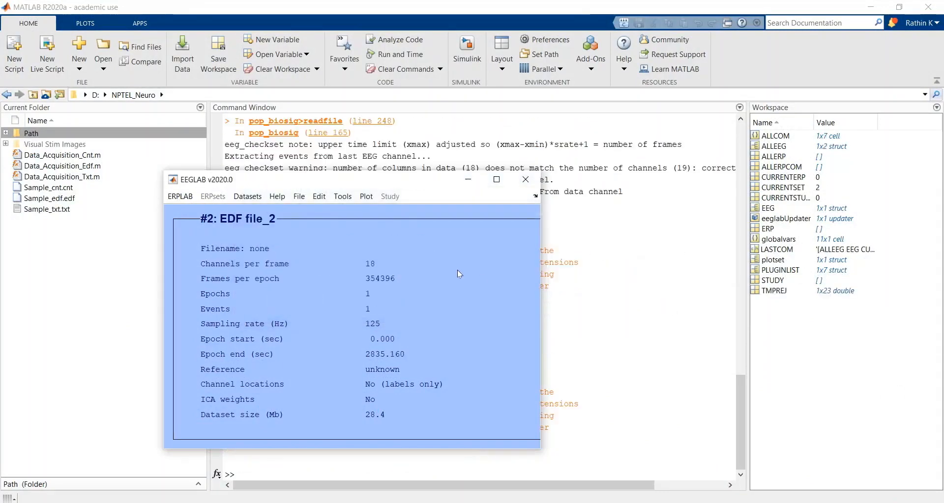
# Step: Check the list of loaded datasets, then open the scrolling channel data plot of EDF file_2 and maximize it
pyautogui.click(247, 196)
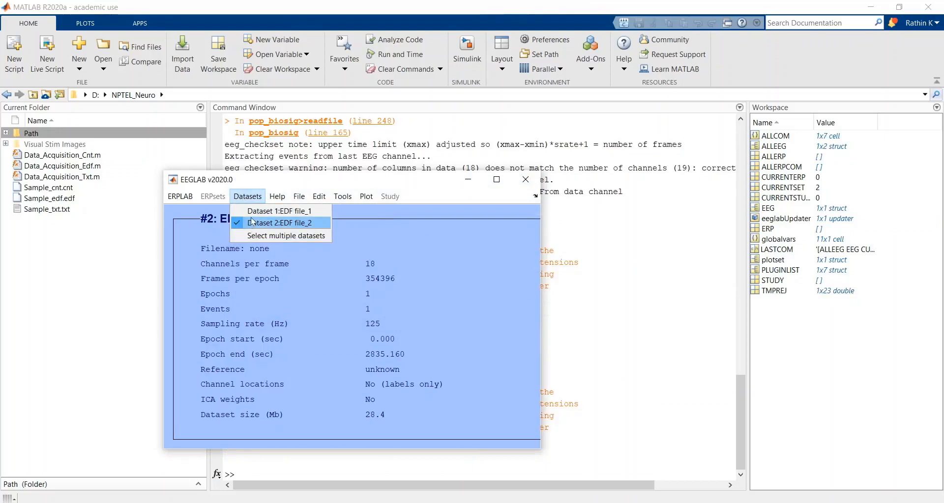
pyautogui.moveTo(368, 199)
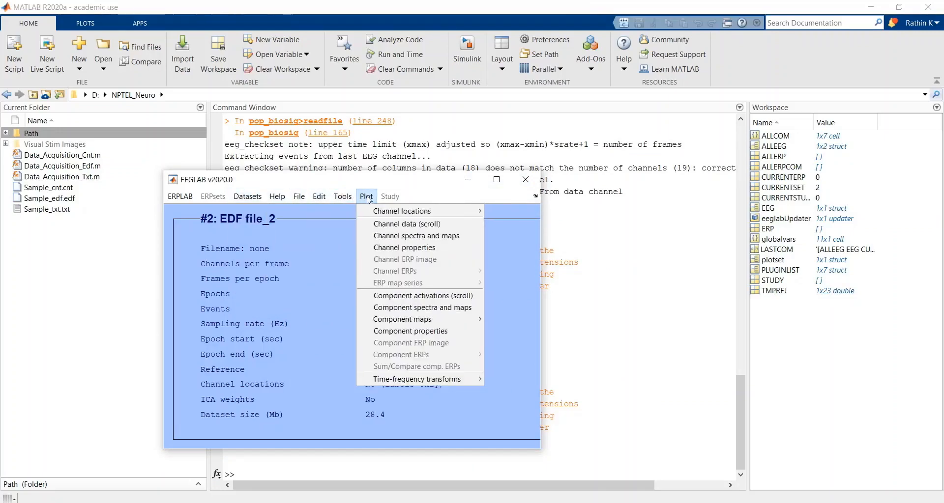
pyautogui.click(369, 226)
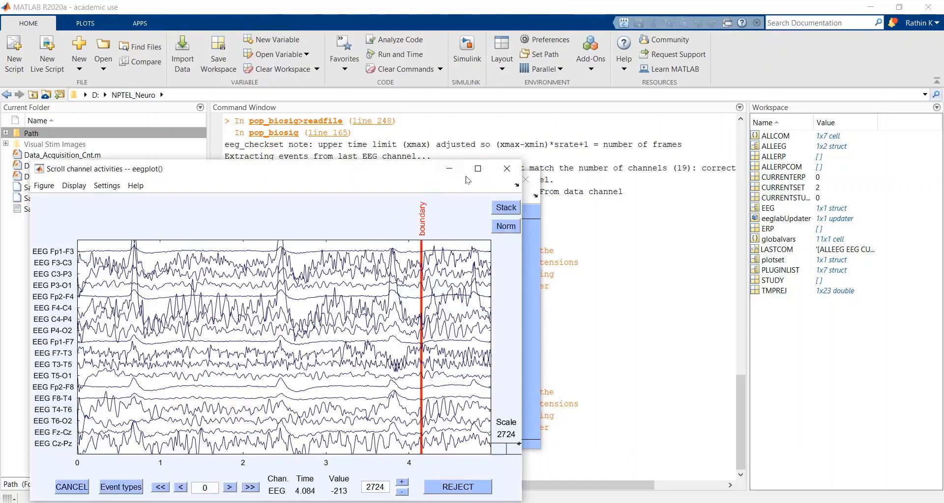
pyautogui.click(480, 176)
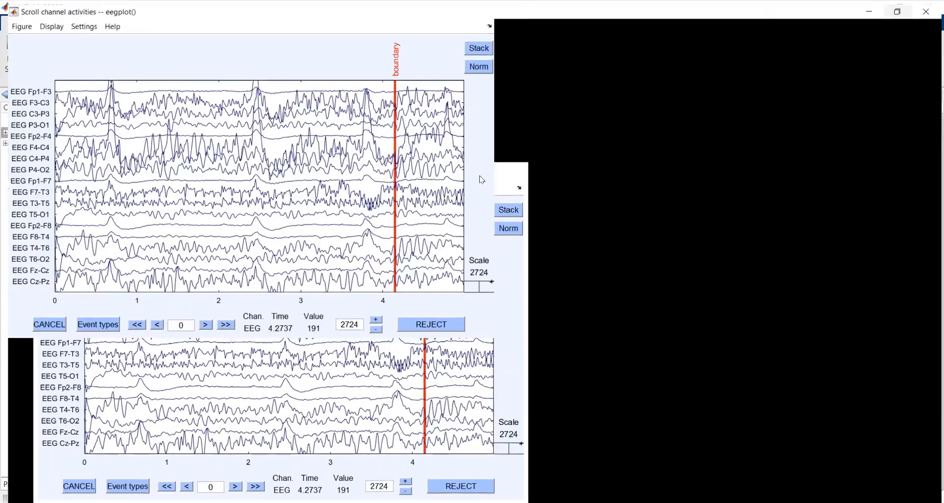
# Step: Set the time range displayed in the channel plot to 10 seconds
pyautogui.click(77, 22)
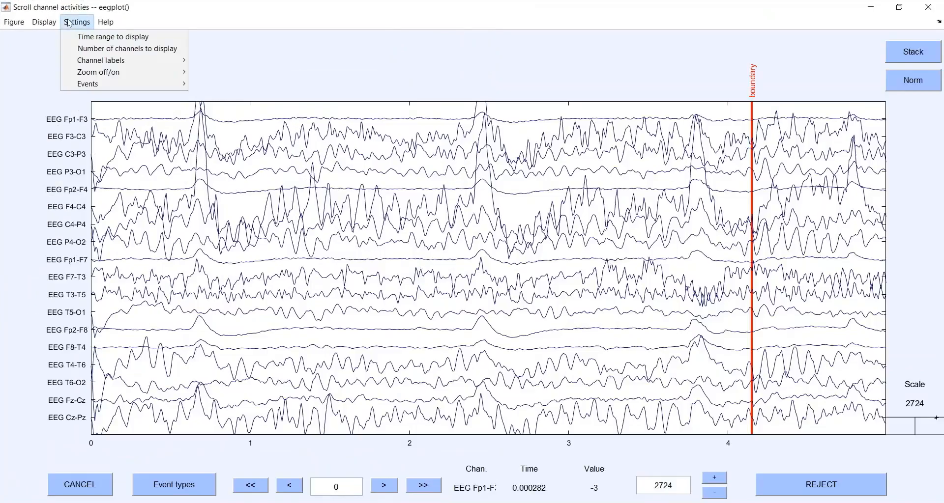
pyautogui.click(120, 46)
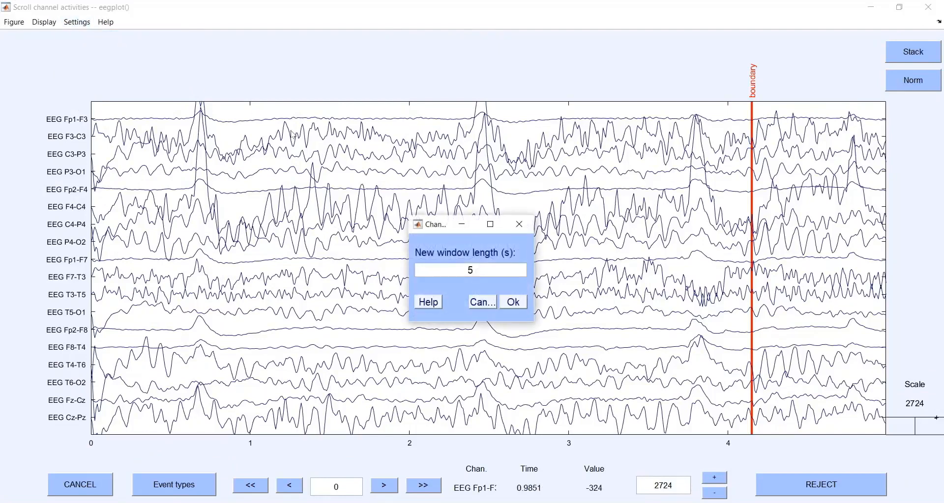
pyautogui.moveTo(486, 273); pyautogui.dragTo(357, 256)
pyautogui.write('10')
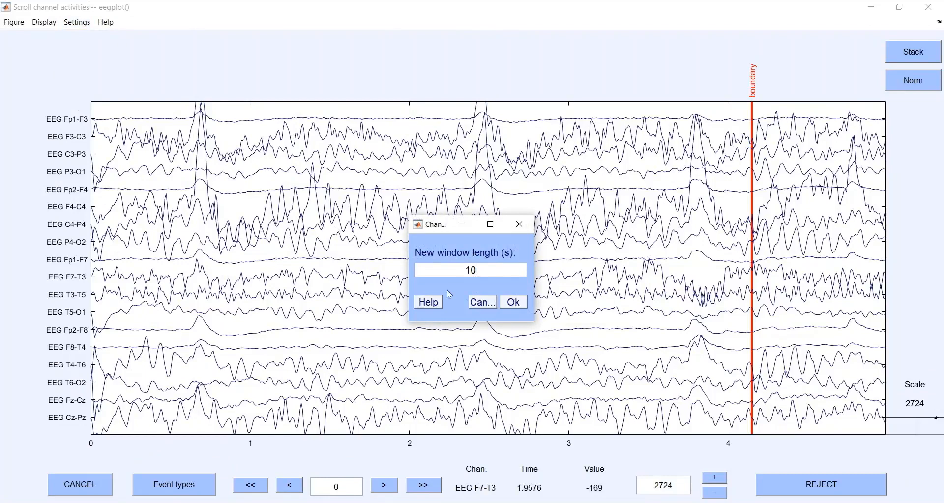
pyautogui.click(504, 303)
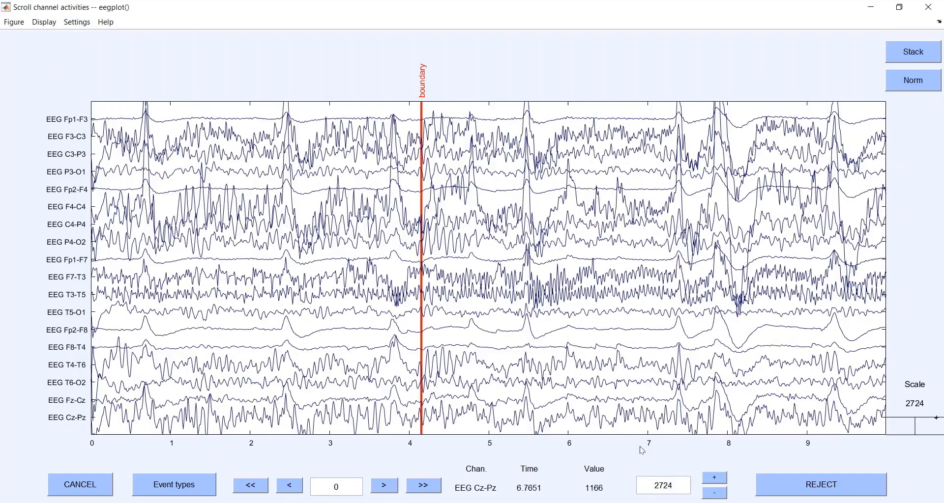
# Step: Set the channel plot's amplitude scale to 5000 and minimize the plot window
pyautogui.doubleClick(675, 492)
pyautogui.write('5000')
pyautogui.press('Return')
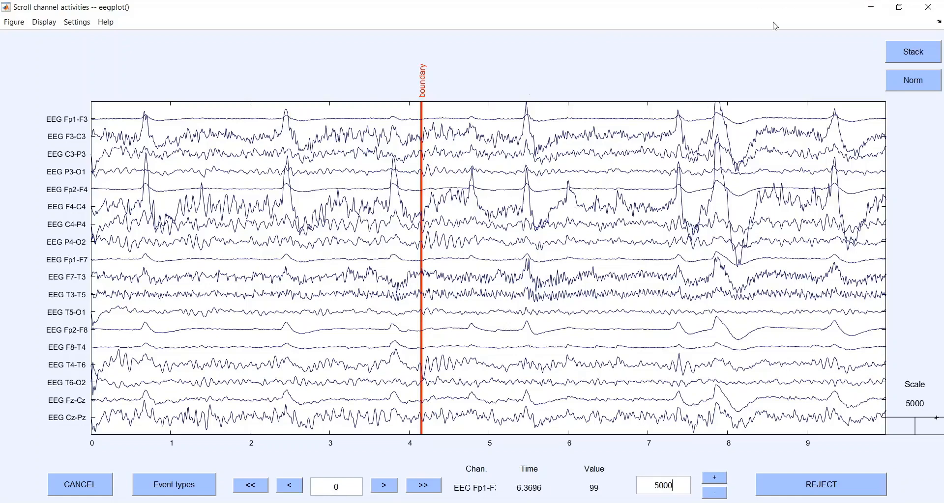
pyautogui.click(874, 7)
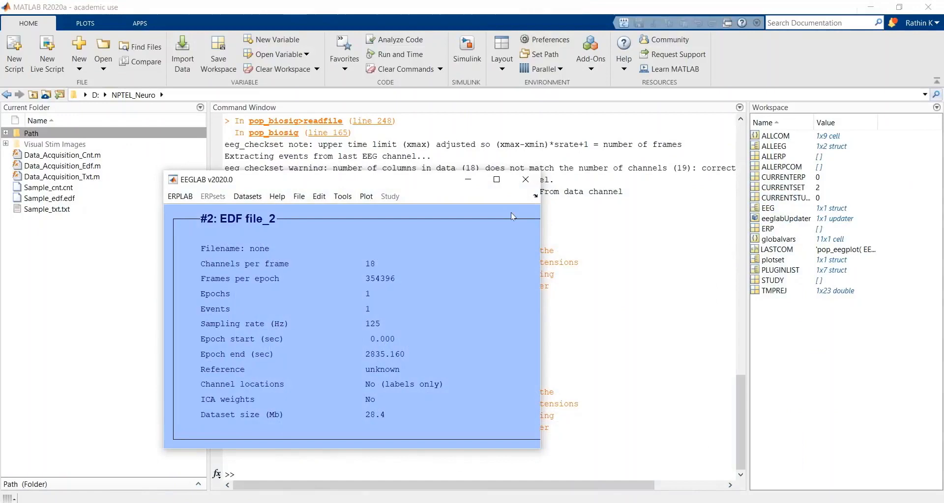
# Step: Close the EEGLAB window and list the dataset's processing commands by running EEG.history in the Command Window
pyautogui.click(522, 183)
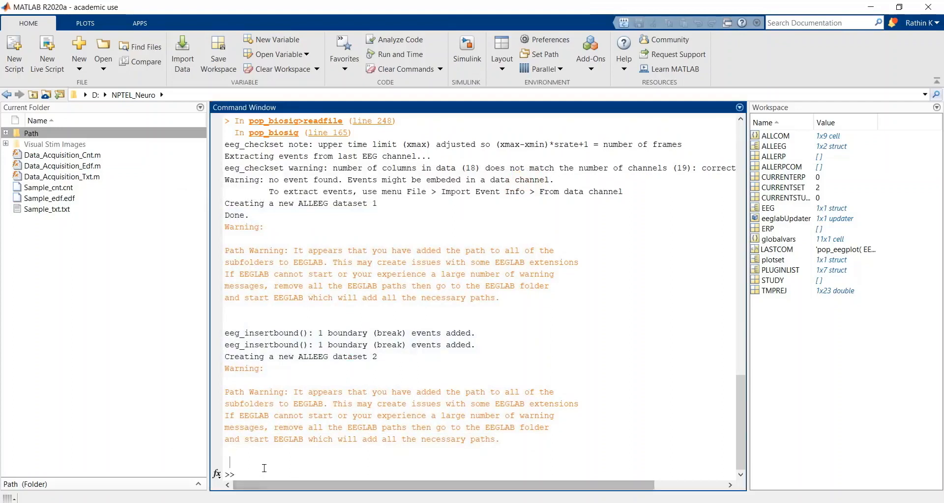
pyautogui.write('eeg.')
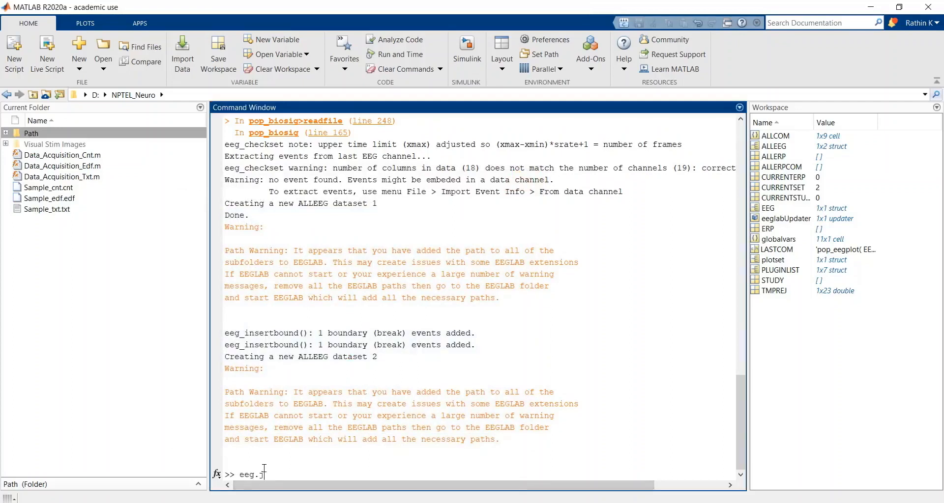
pyautogui.press('BackSpace')
pyautogui.press('BackSpace')
pyautogui.press('BackSpace')
pyautogui.press('Return')
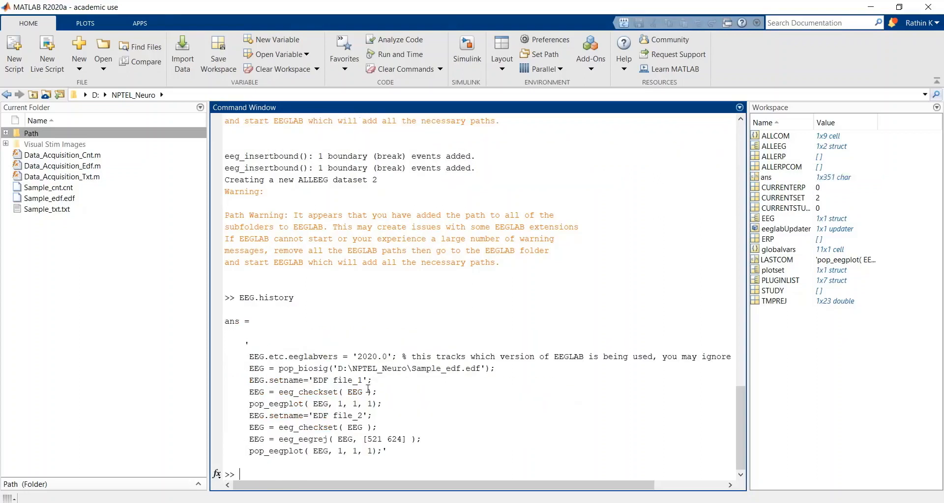
pyautogui.moveTo(251, 358); pyautogui.dragTo(323, 380)
pyautogui.click(338, 359)
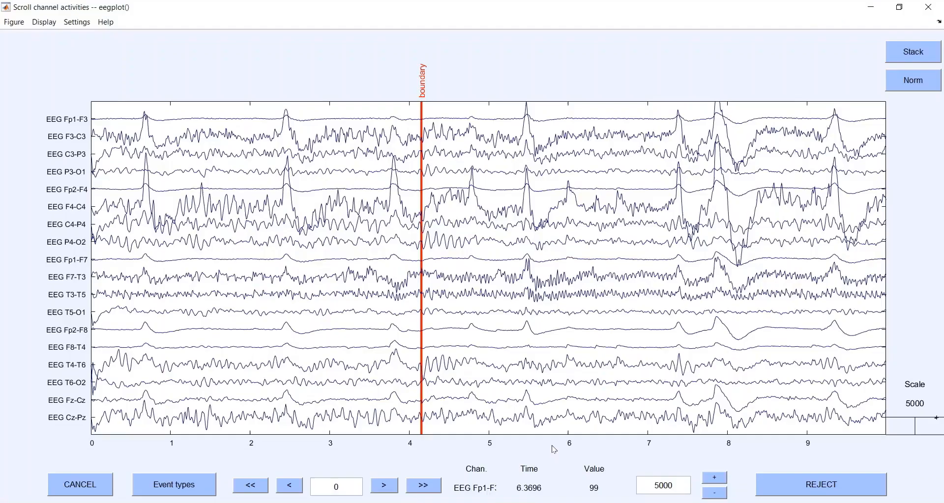
# Step: Bring the channel plot back as a smaller window over the command history, compare it with the listed commands, and minimize it
pyautogui.click(553, 449)
pyautogui.click(900, 8)
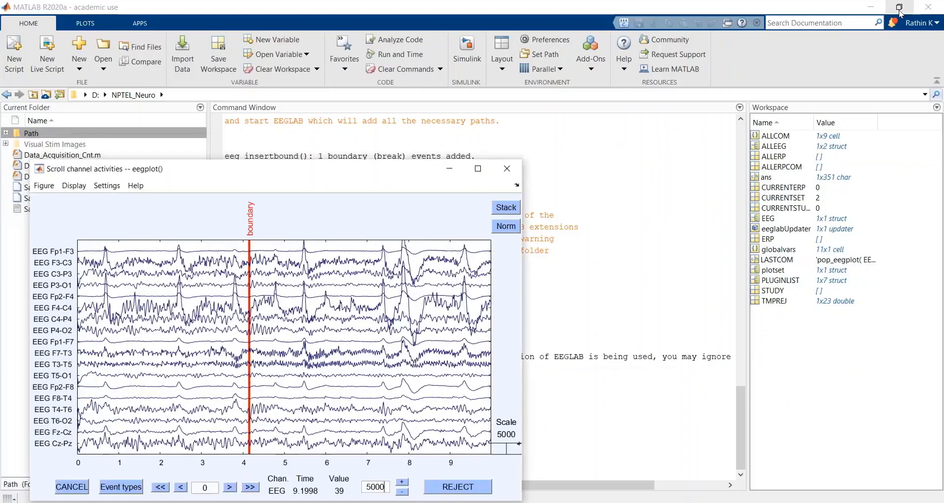
pyautogui.moveTo(389, 170); pyautogui.dragTo(698, 118)
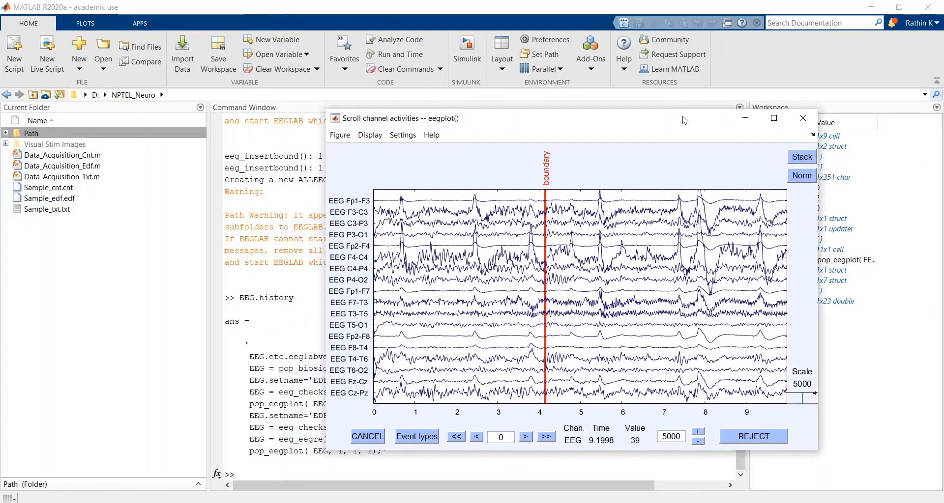
pyautogui.click(746, 120)
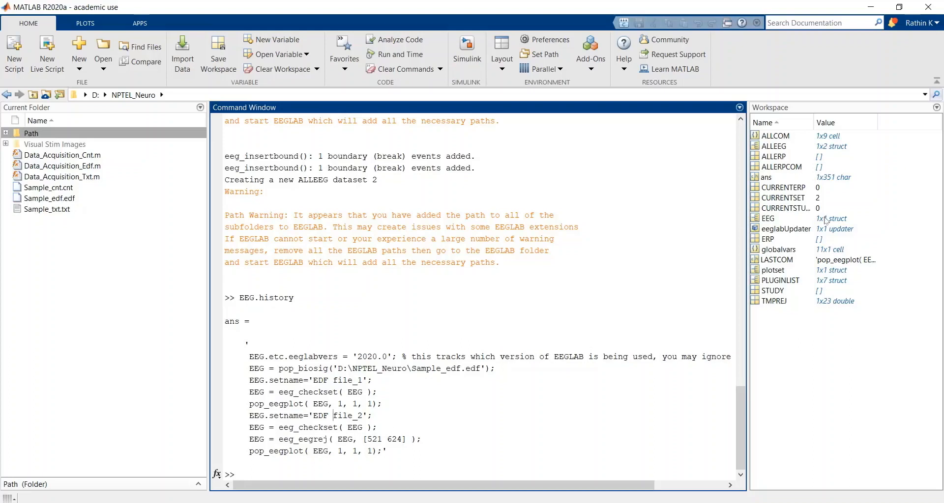
# Step: Open the EEG structure from the workspace and examine the channel labels in its chanlocs field
pyautogui.click(766, 220)
pyautogui.doubleClick(768, 222)
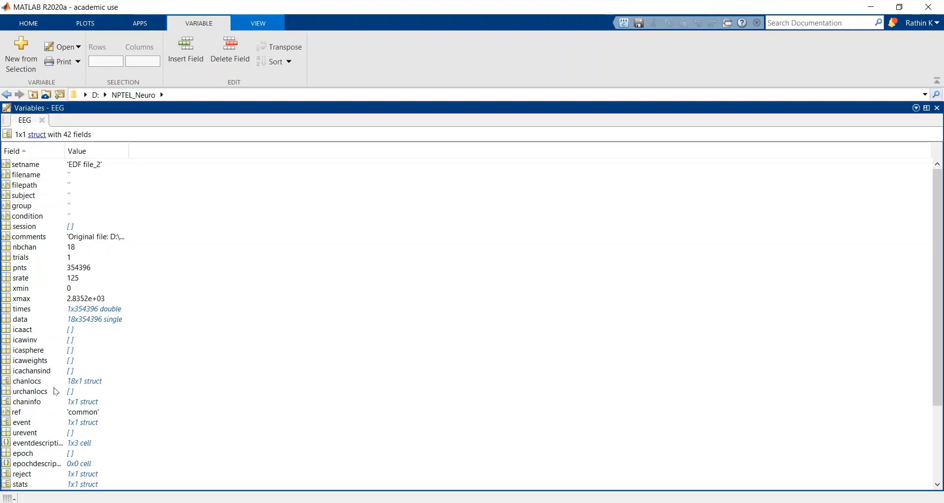
pyautogui.click(29, 383)
pyautogui.doubleClick(29, 382)
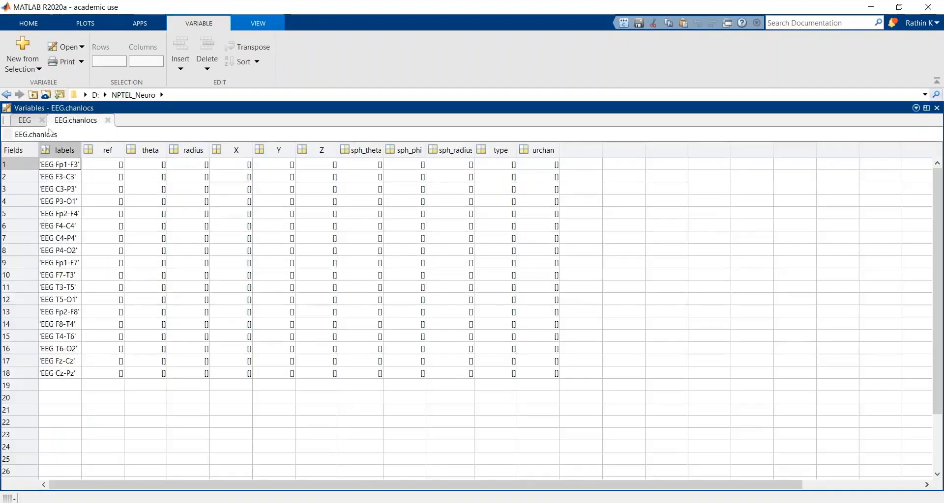
pyautogui.click(108, 120)
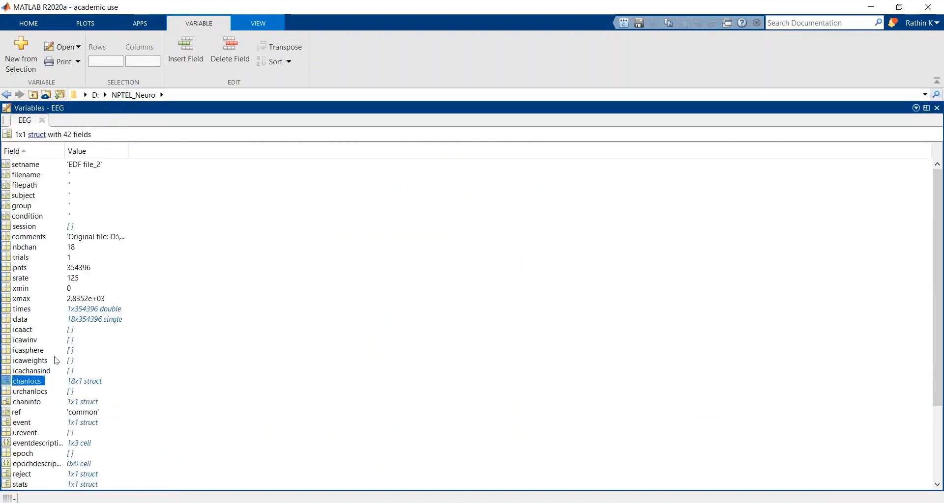
# Step: Examine the channel sample values in the EEG structure's data field, then close the variable views
pyautogui.click(23, 322)
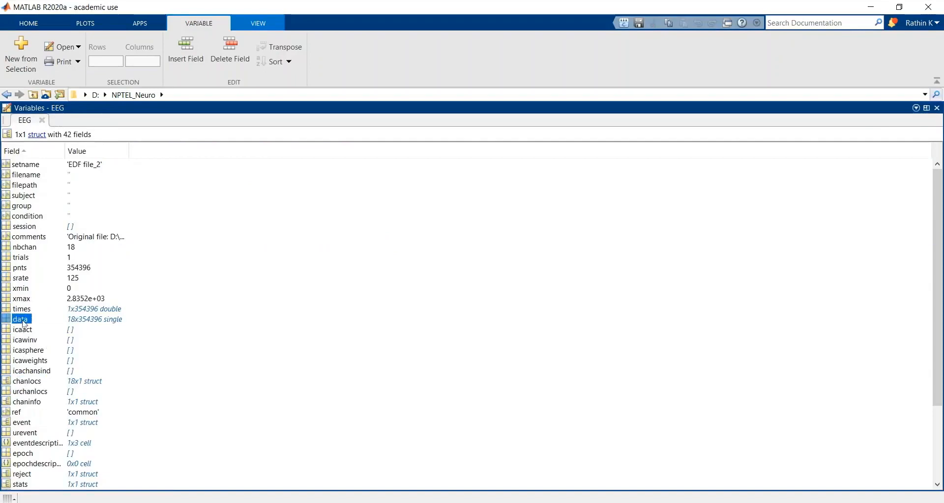
pyautogui.doubleClick(22, 321)
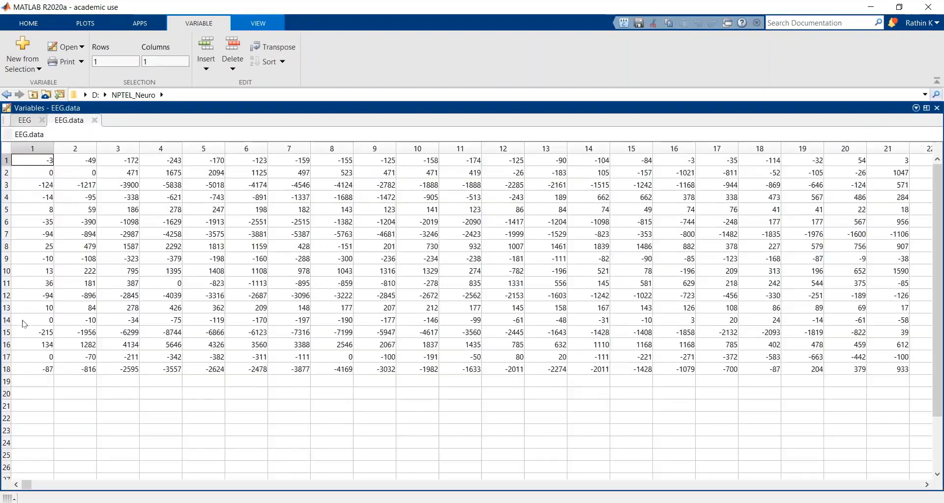
pyautogui.click(95, 120)
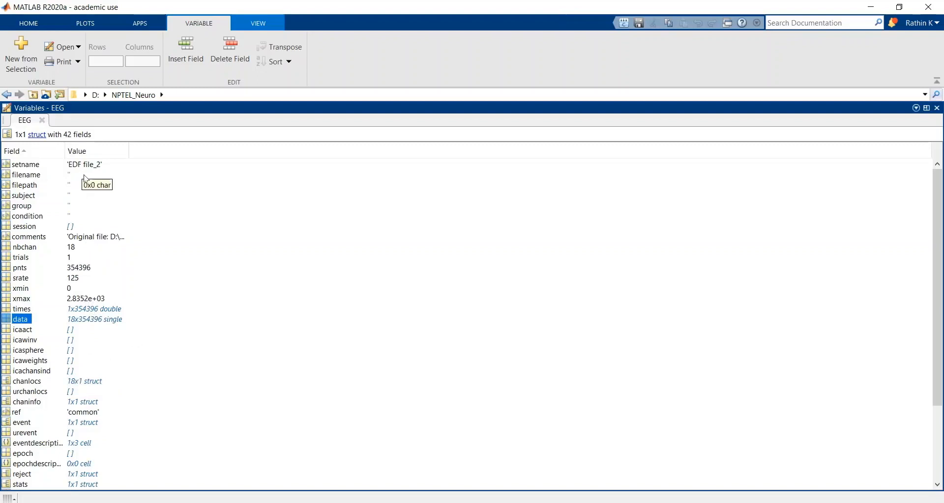
pyautogui.click(45, 123)
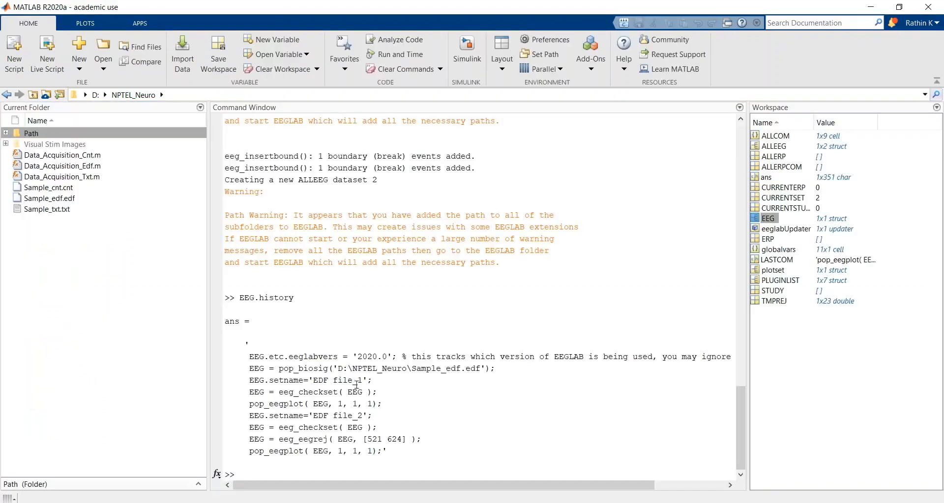
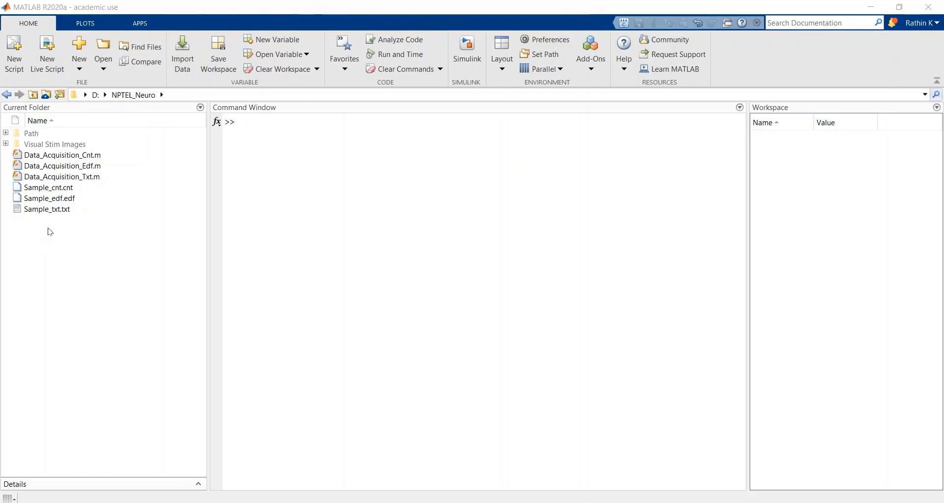
# Step: Open Sample_txt.txt from the current folder outside MATLAB and maximize the Notepad window
pyautogui.click(63, 210)
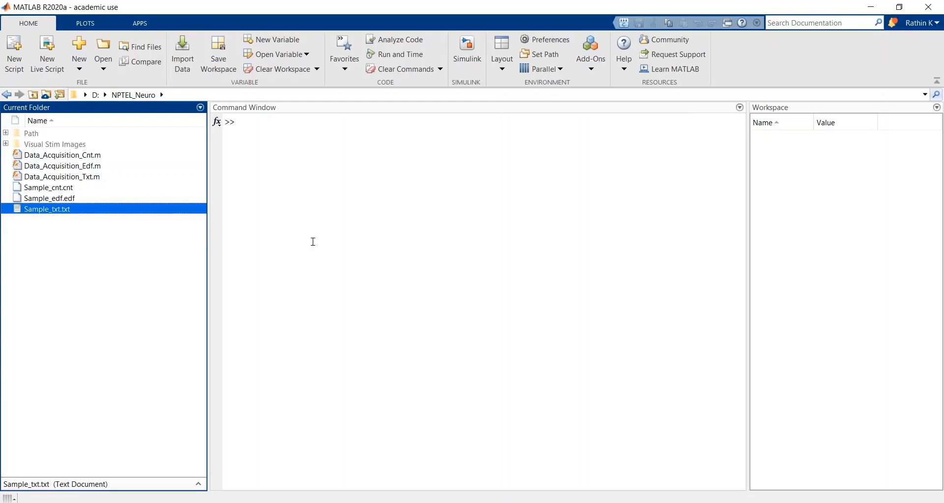
pyautogui.rightClick(97, 211)
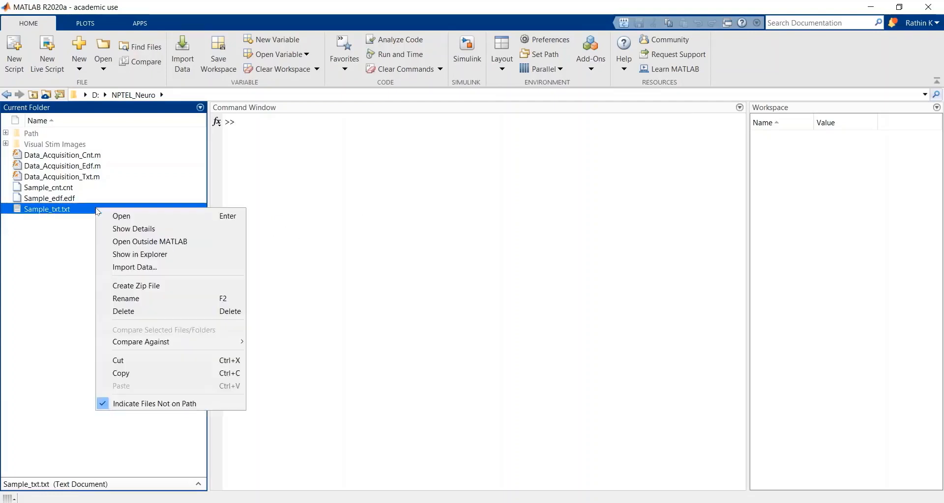
pyautogui.click(148, 243)
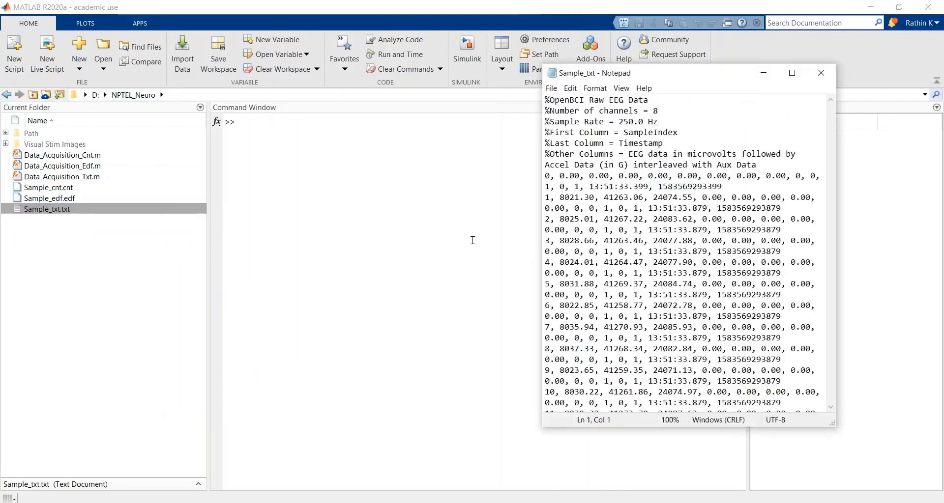
pyautogui.click(792, 74)
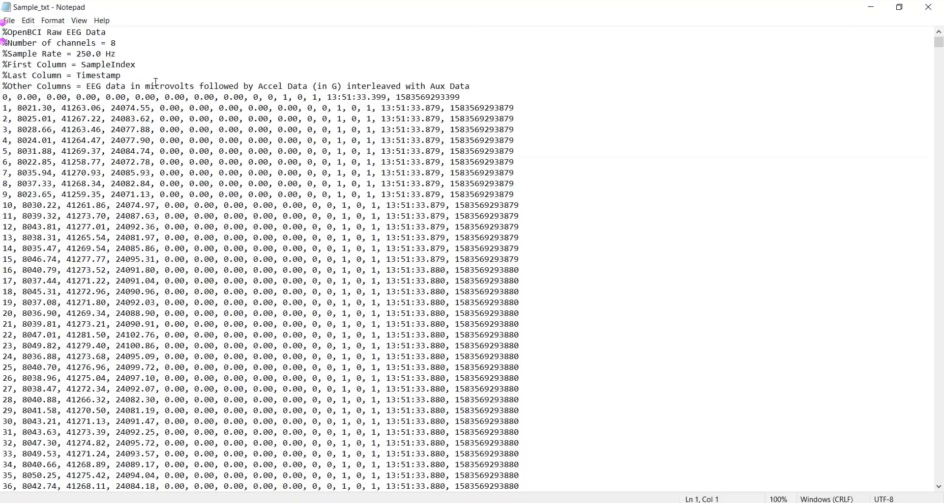
# Step: Examine the text file's header lines for channel count, sample rate and column meanings, then the sample index column
pyautogui.moveTo(119, 44)
pyautogui.mouseDown()
pyautogui.moveTo(109, 48)
pyautogui.moveTo(117, 55)
pyautogui.mouseUp()
pyautogui.click(115, 65)
pyautogui.doubleClick(93, 55)
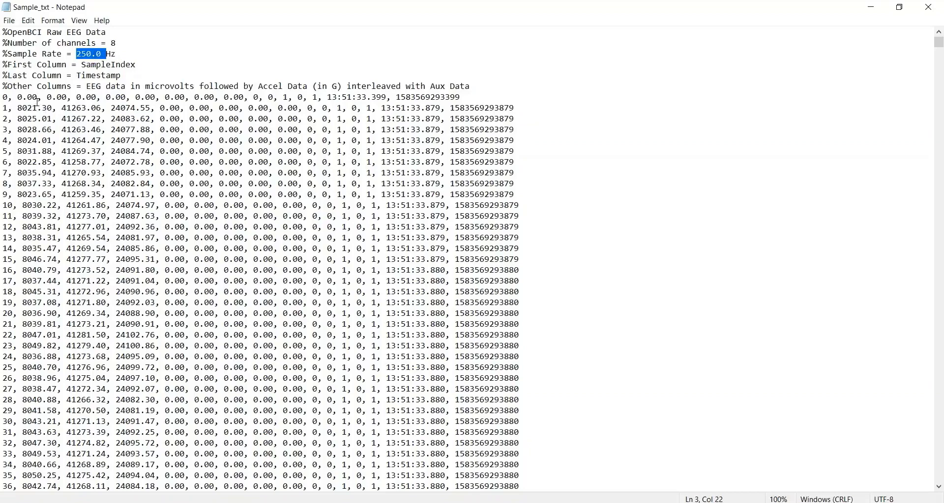
pyautogui.click(3, 101)
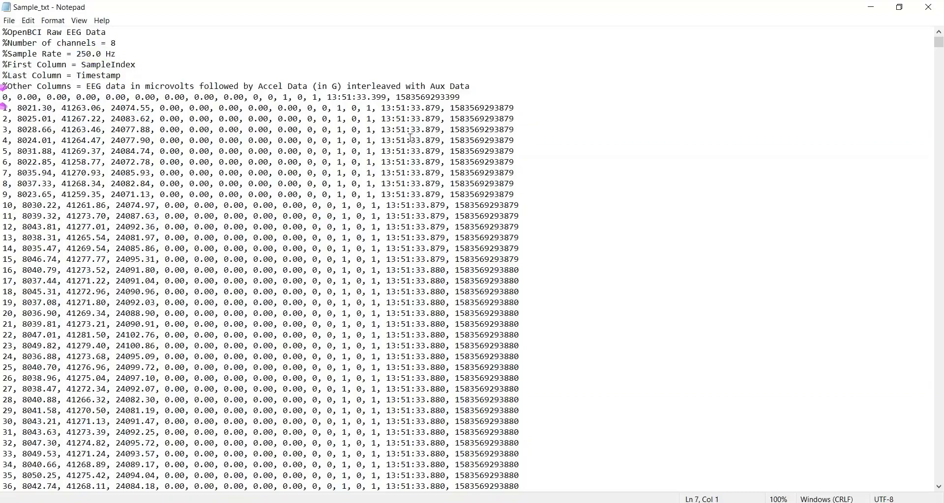
# Step: Examine the values of the first three EEG channels in the row for sample index 1
pyautogui.click(22, 107)
pyautogui.click(72, 107)
pyautogui.click(145, 108)
pyautogui.doubleClick(33, 111)
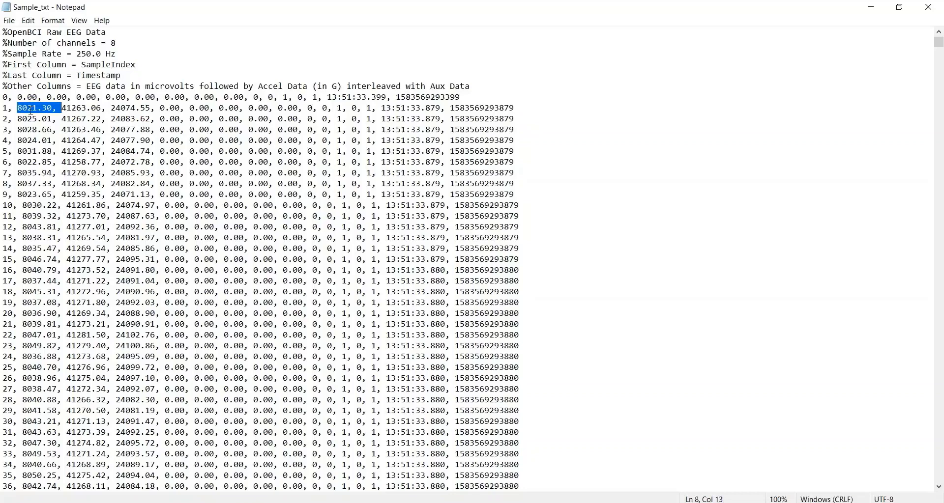
pyautogui.click(82, 108)
pyautogui.doubleClick(81, 108)
pyautogui.click(129, 109)
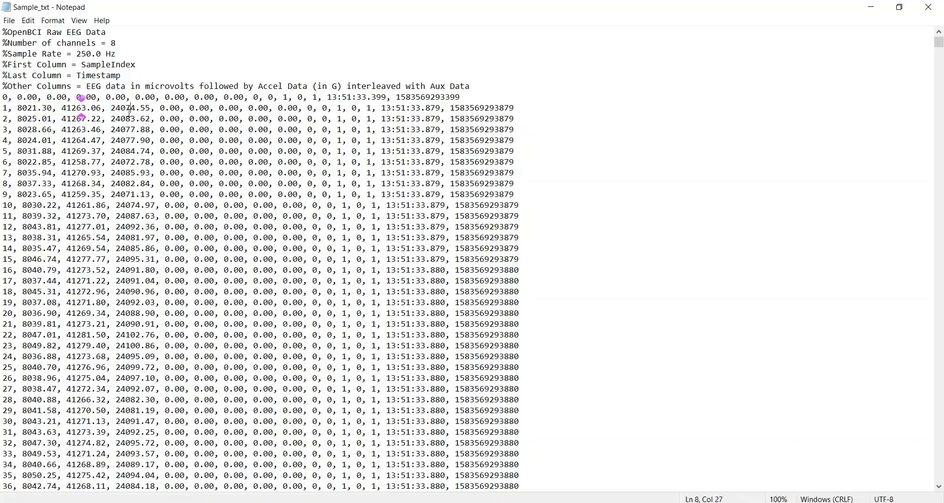
pyautogui.doubleClick(129, 109)
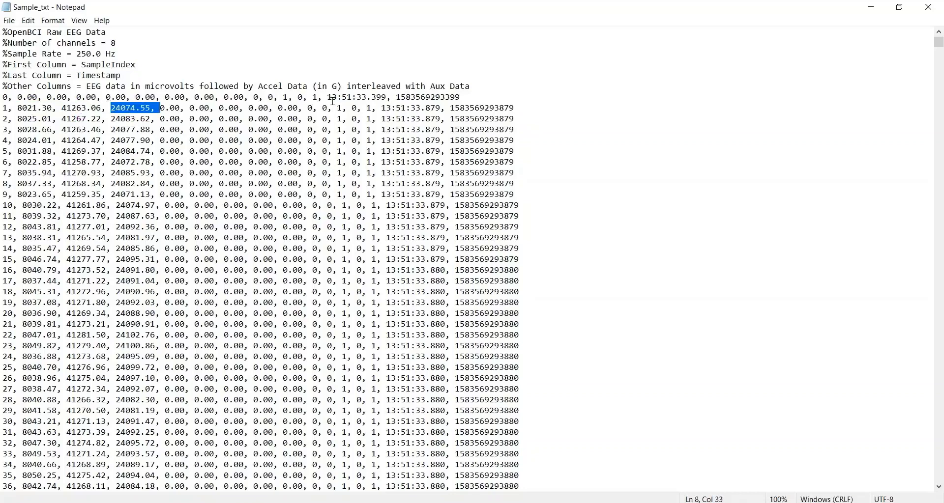
# Step: Examine how the auxiliary columns before the timestamps change further down the file, return to the file's start, and minimize Notepad
pyautogui.click(308, 109)
pyautogui.moveTo(308, 108); pyautogui.dragTo(373, 108)
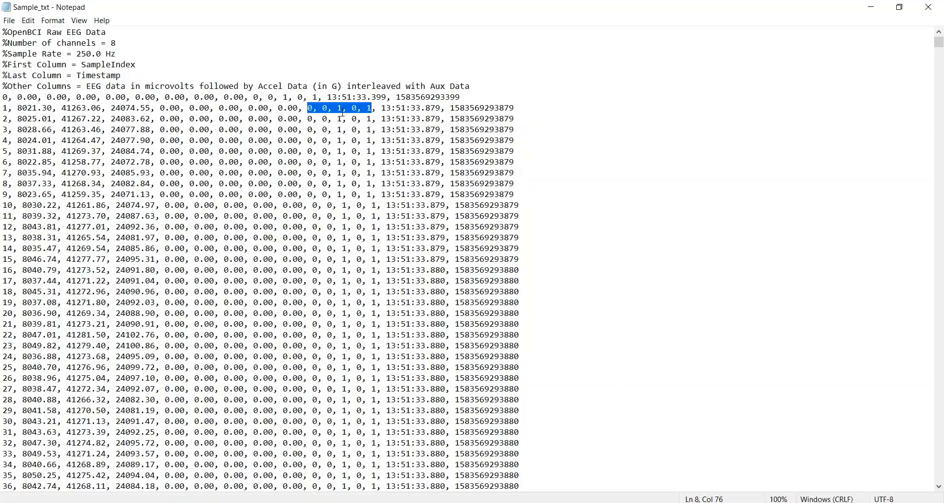
pyautogui.click(348, 108)
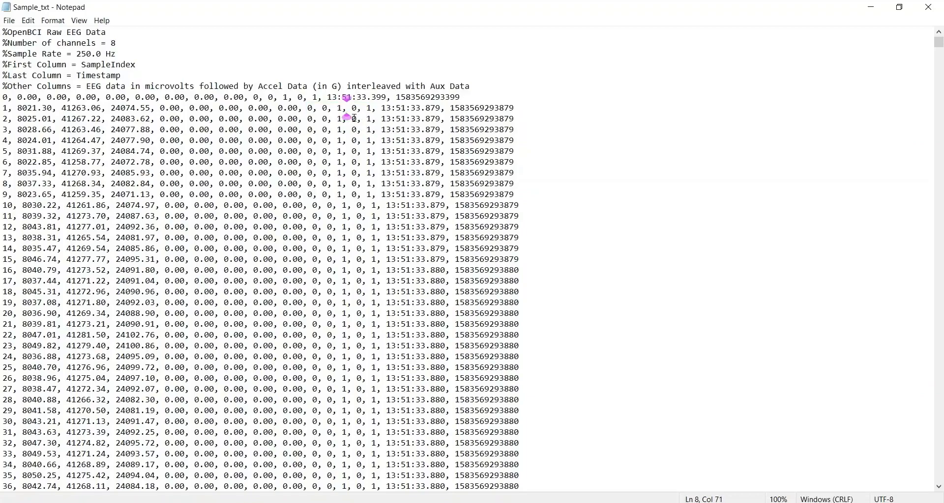
pyautogui.click(339, 108)
pyautogui.click(939, 191)
pyautogui.moveTo(938, 189); pyautogui.dragTo(940, 192)
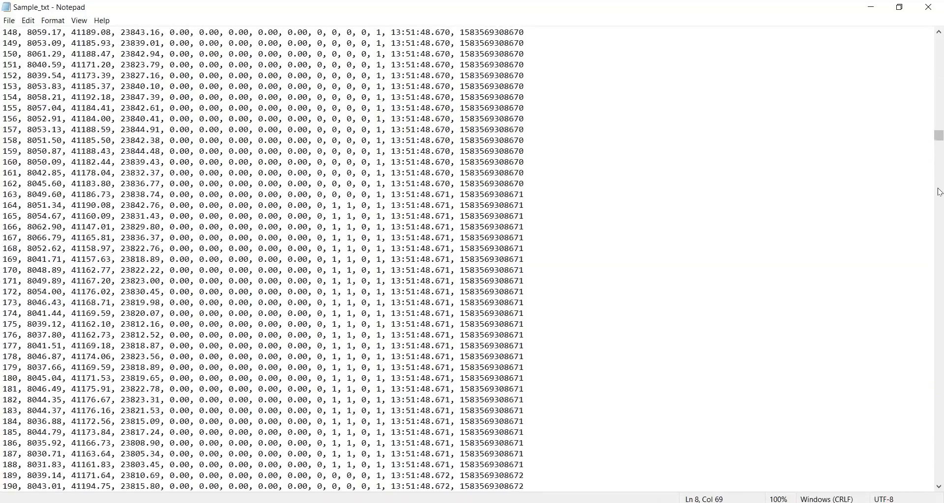
pyautogui.click(353, 260)
pyautogui.moveTo(938, 137); pyautogui.dragTo(938, 28)
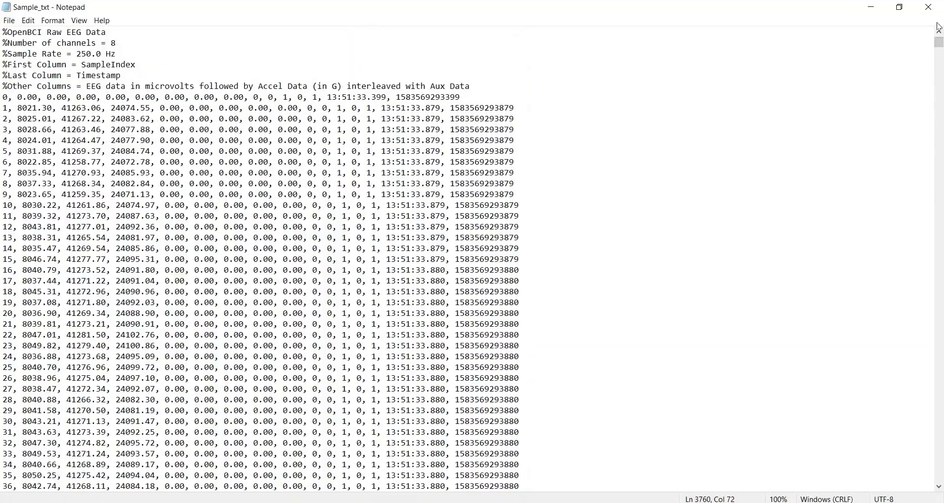
pyautogui.click(871, 7)
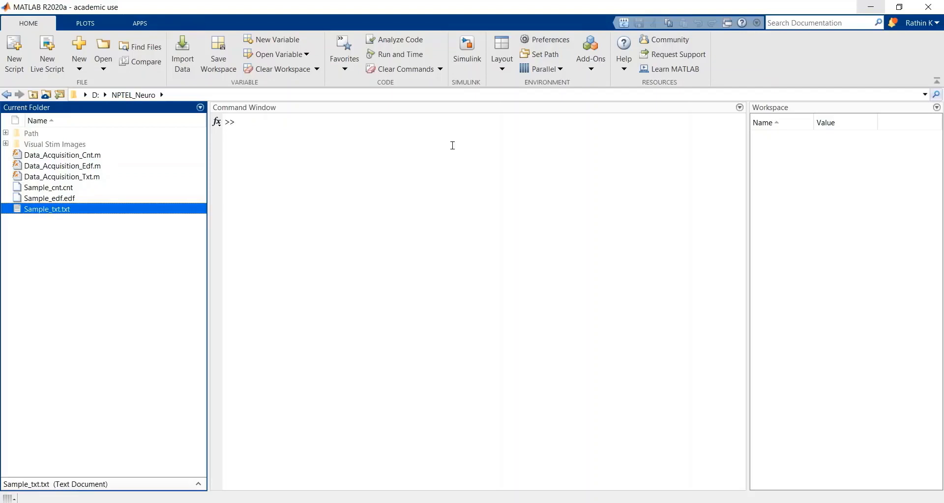
# Step: Draft the command Sample_txt = load(''); in the Command Window without running it
pyautogui.click(354, 124)
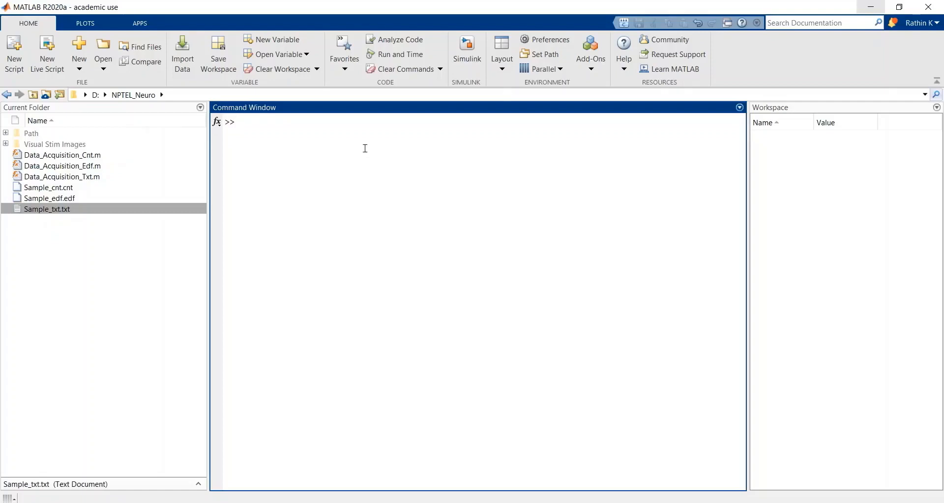
pyautogui.write('Sample_txt = load();')
pyautogui.press('Left')
pyautogui.press('Left')
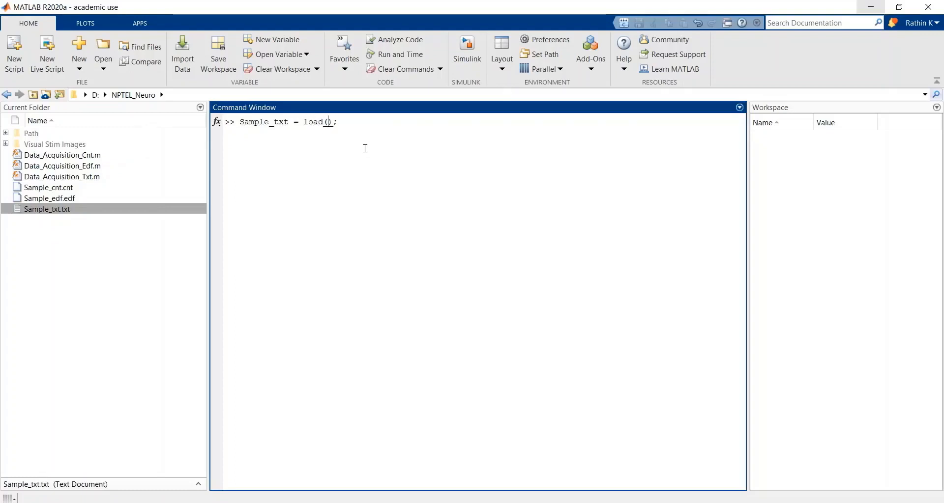
pyautogui.write("''")
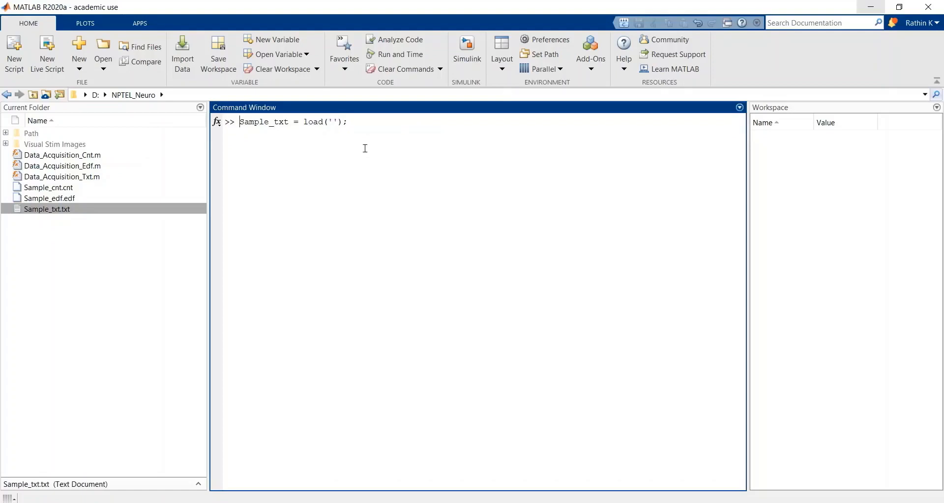
# Step: Cut the draft load command from the prompt and run pwd to display the current folder path
pyautogui.hotkey('shift', 'End')
pyautogui.hotkey('ctrl', 'x')
pyautogui.write('pwd')
pyautogui.press('Return')
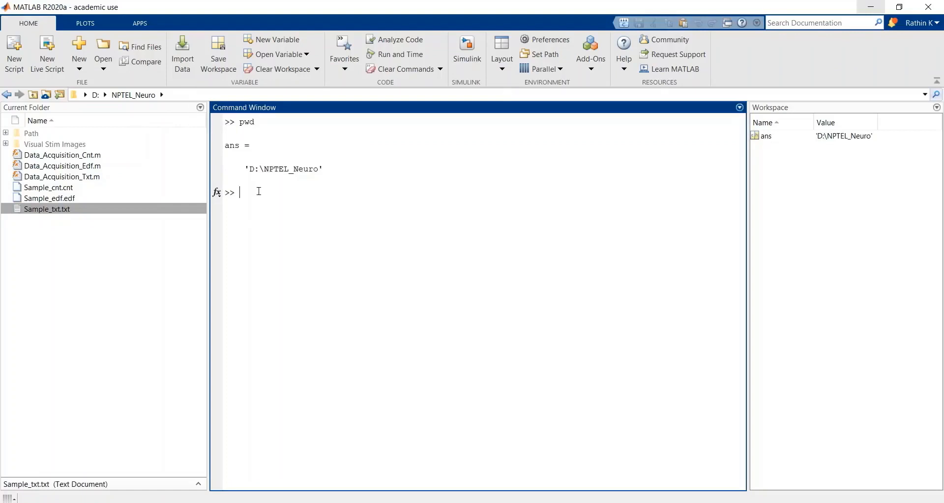
# Step: Paste the load command back at the prompt and replace its empty quotes with a strcat call
pyautogui.hotkey('ctrl', 'v')
pyautogui.press('Left')
pyautogui.press('Left')
pyautogui.press('Left')
pyautogui.hotkey('shift', 'Right')
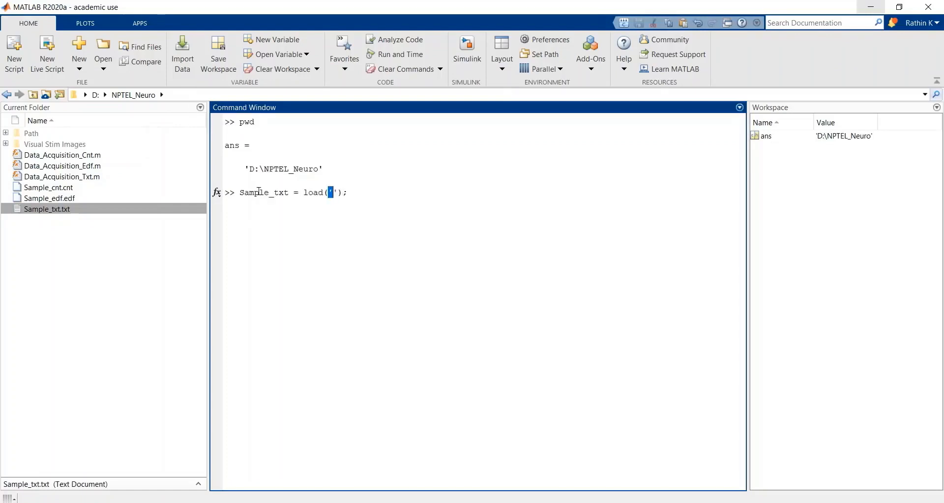
pyautogui.hotkey('shift', 'Right')
pyautogui.hotkey('shift', 'Right')
pyautogui.hotkey('shift', 'Left')
pyautogui.write('strcat(')
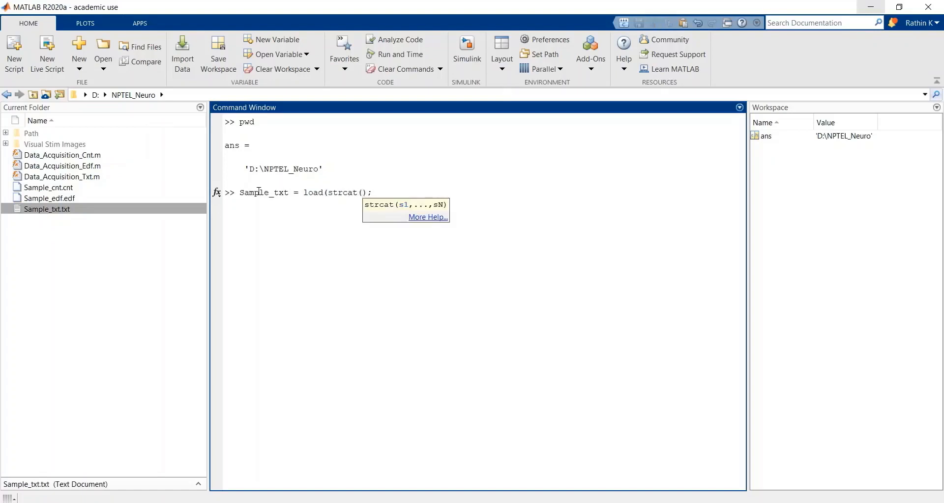
pyautogui.write(')')
# Step: Complete the command as Sample_txt = load(strcat(pwd,'\','Sample_txt.txt')); and run it
pyautogui.press('Left')
pyautogui.write("pwd,'\\',Sample_txt.txt")
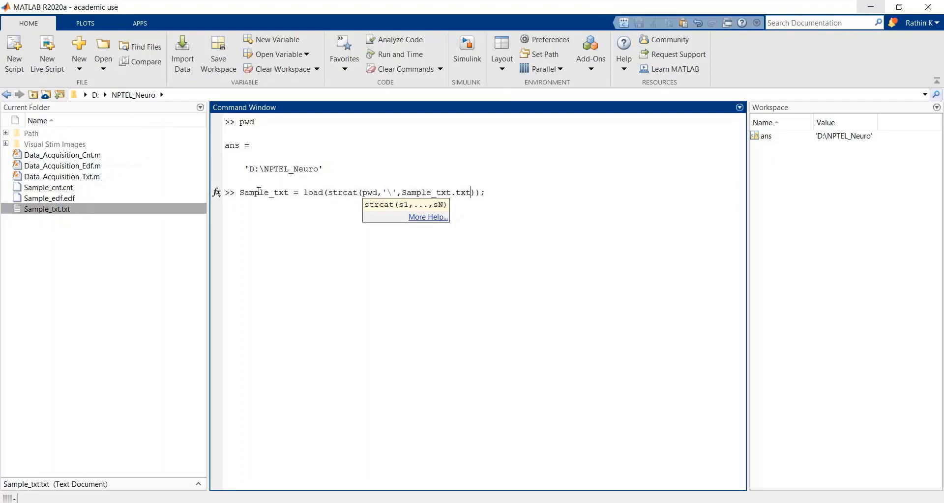
pyautogui.write("'")
pyautogui.write("'")
pyautogui.press('End')
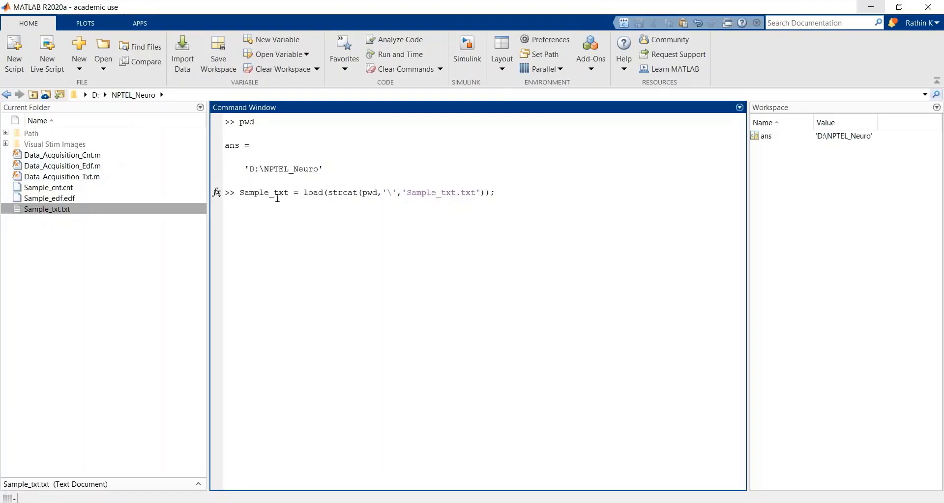
pyautogui.press('Return')
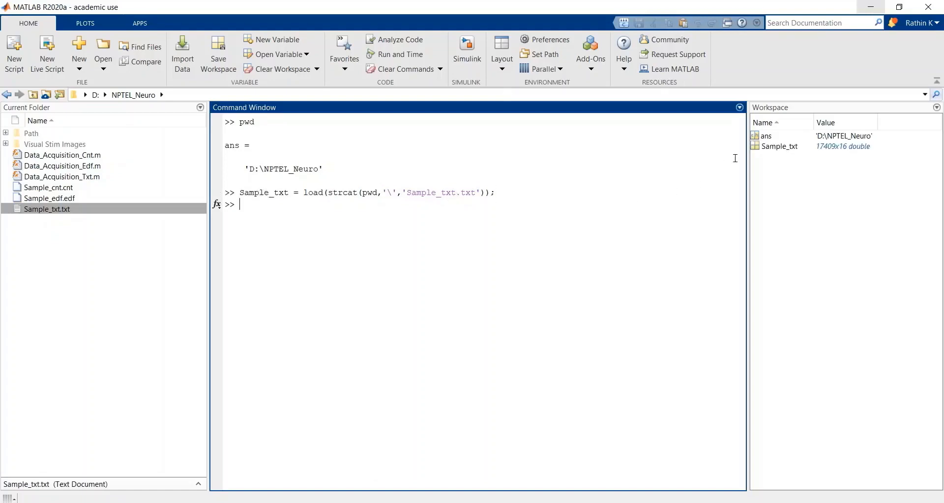
# Step: Open the Sample_txt variable from the workspace and examine its channel column 2 and marker column 11
pyautogui.click(798, 149)
pyautogui.rightClick(798, 149)
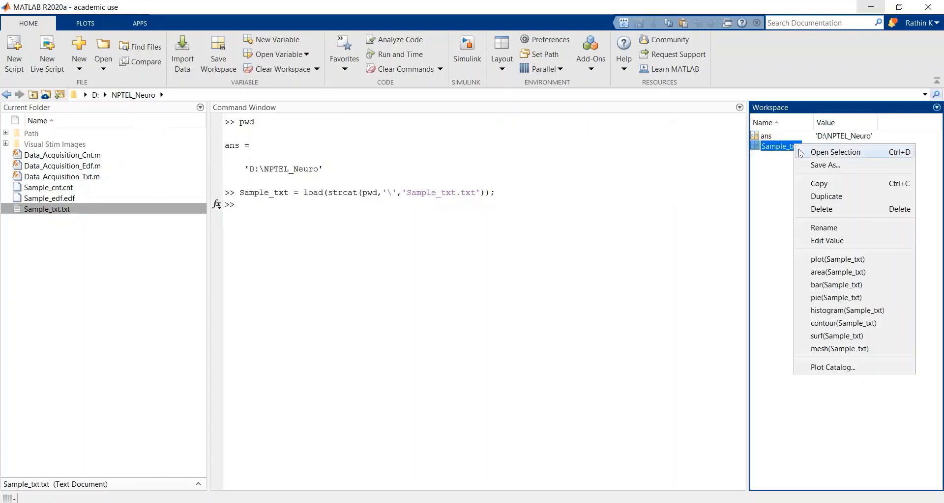
pyautogui.click(799, 153)
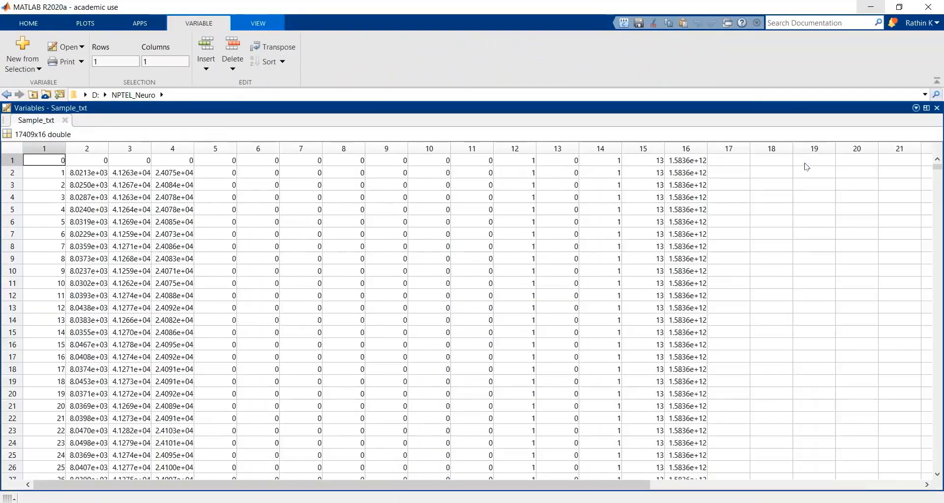
pyautogui.click(88, 173)
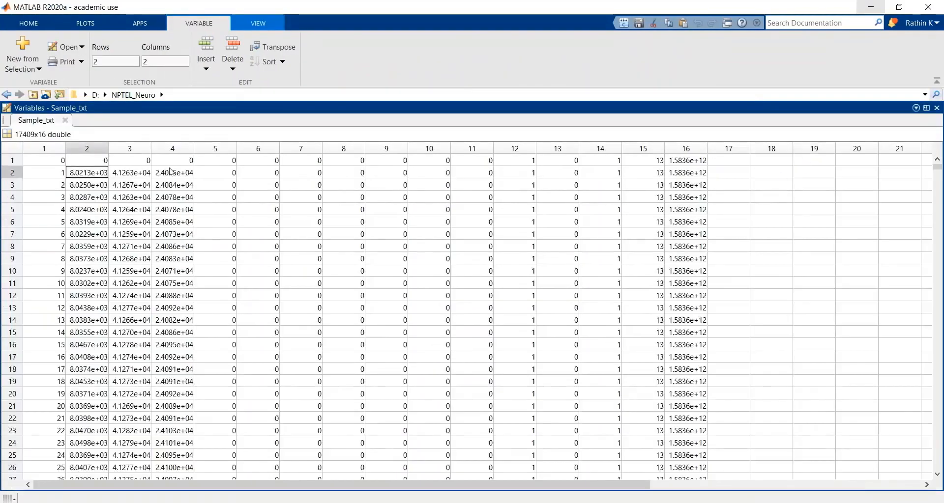
pyautogui.click(477, 185)
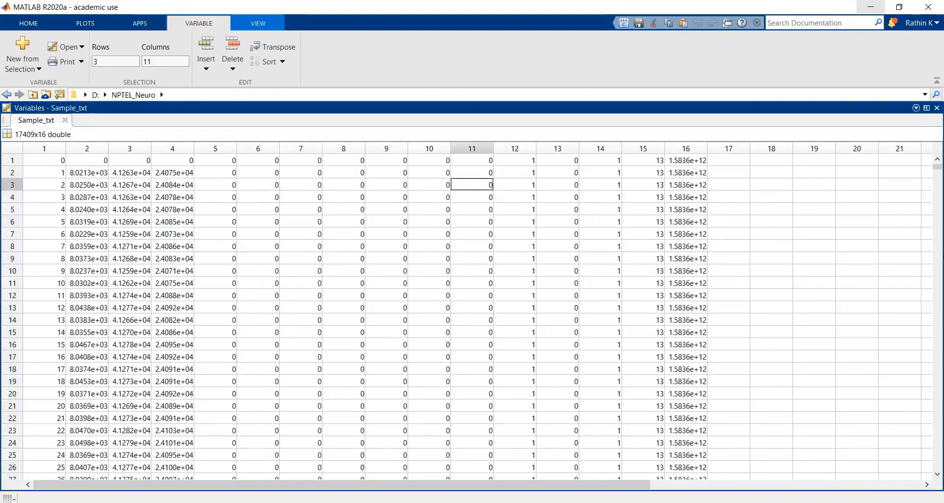
# Step: Examine the values in columns 11 and 12 around rows 2133 to 2278 of Sample_txt, then close the variable view
pyautogui.click(935, 256)
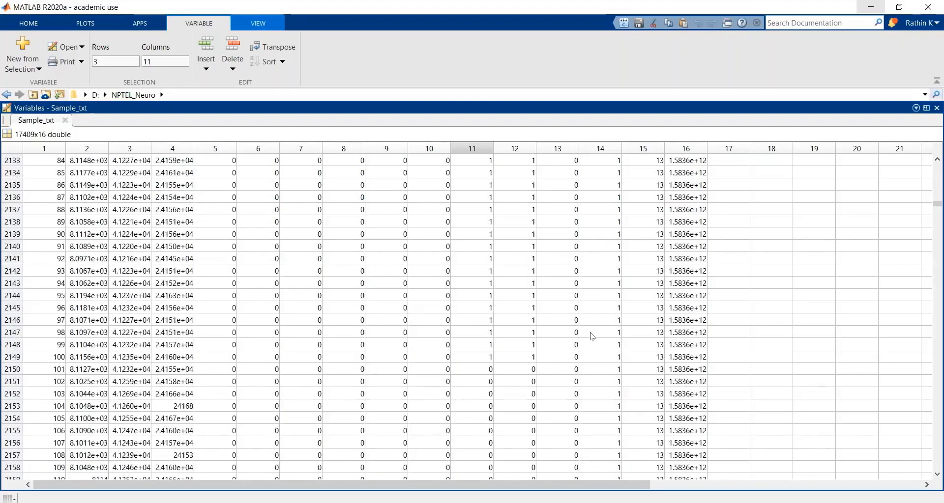
pyautogui.click(937, 474)
pyautogui.click(937, 474)
pyautogui.click(937, 474)
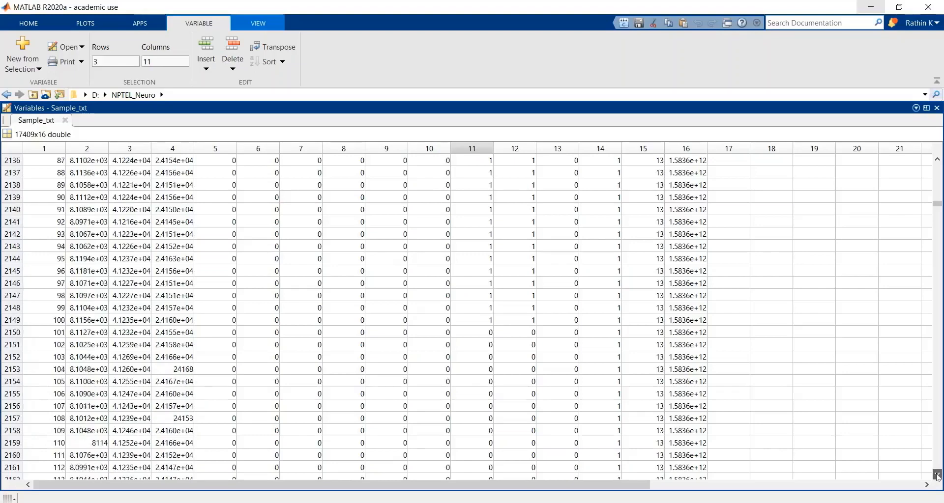
pyautogui.click(937, 474)
pyautogui.click(937, 474)
pyautogui.click(937, 474)
pyautogui.click(937, 474)
pyautogui.click(937, 474)
pyautogui.click(937, 474)
pyautogui.moveTo(937, 474); pyautogui.dragTo(937, 474)
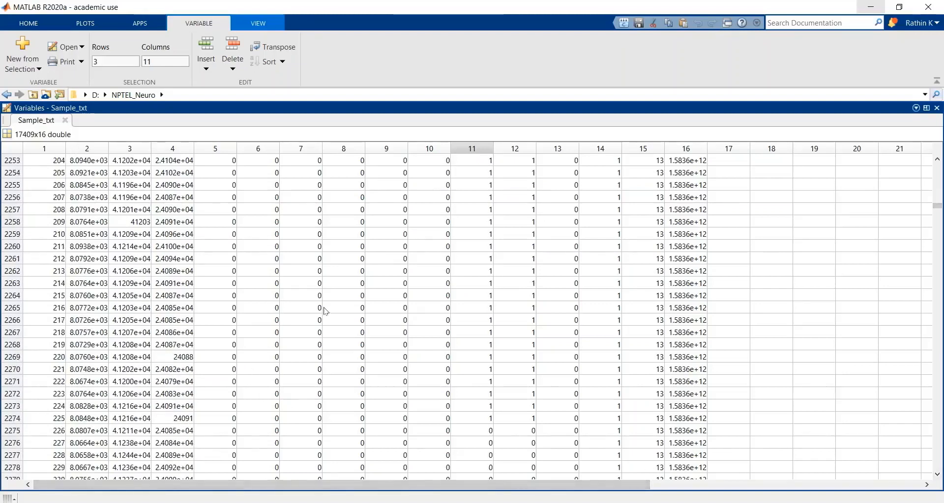
pyautogui.click(486, 281)
pyautogui.moveTo(485, 281); pyautogui.dragTo(511, 284)
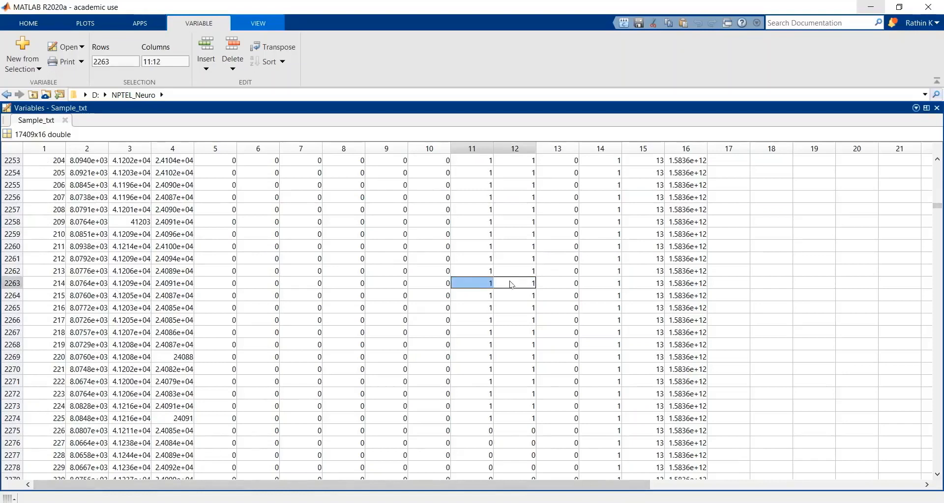
pyautogui.click(66, 120)
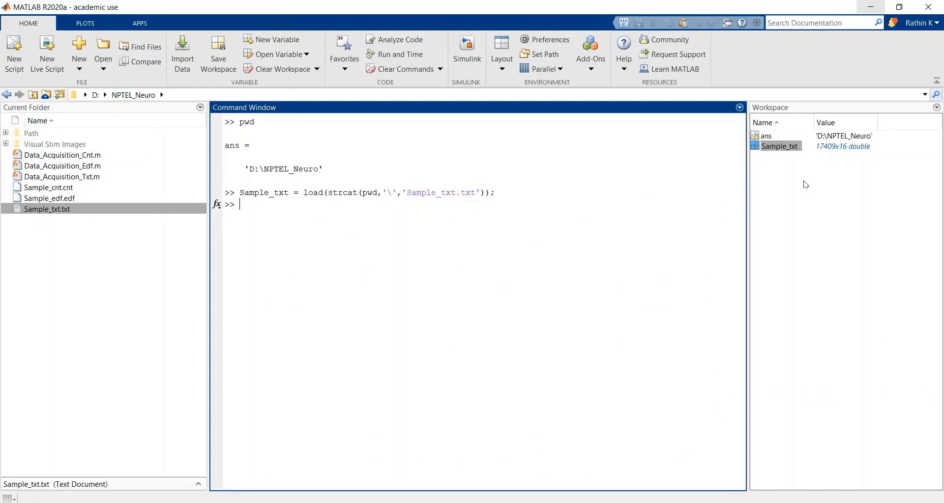
# Step: Open the Sample_txt variable from the workspace, highlight channel columns 2 to 4, and close the variable view
pyautogui.click(781, 147)
pyautogui.rightClick(781, 147)
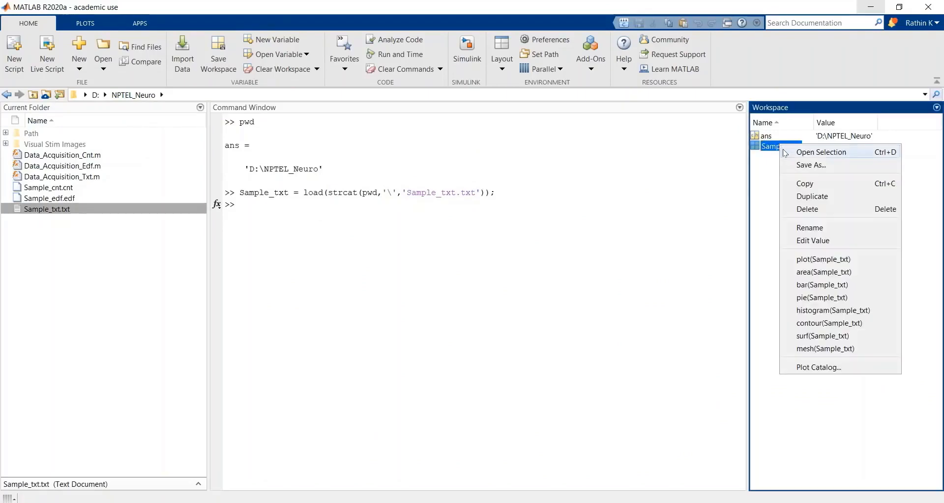
pyautogui.click(786, 153)
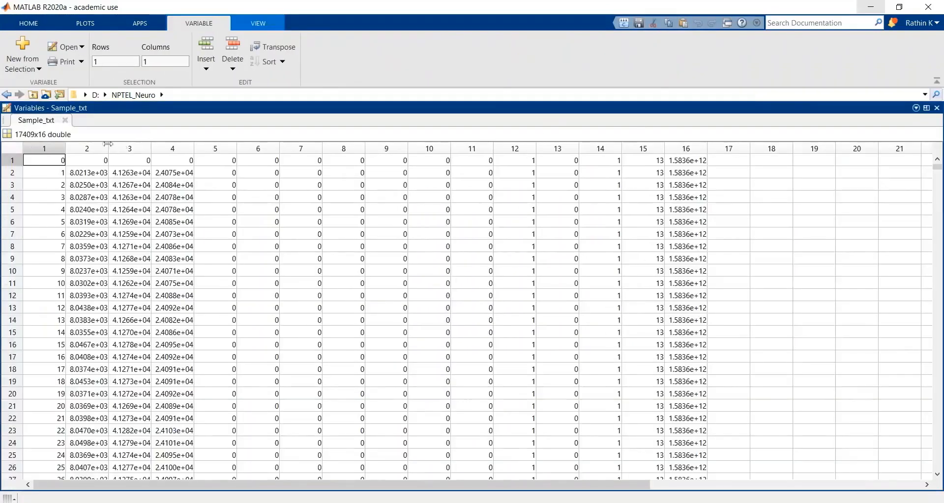
pyautogui.click(98, 148)
pyautogui.keyDown('shift'); pyautogui.click(126, 149); pyautogui.keyUp('shift')
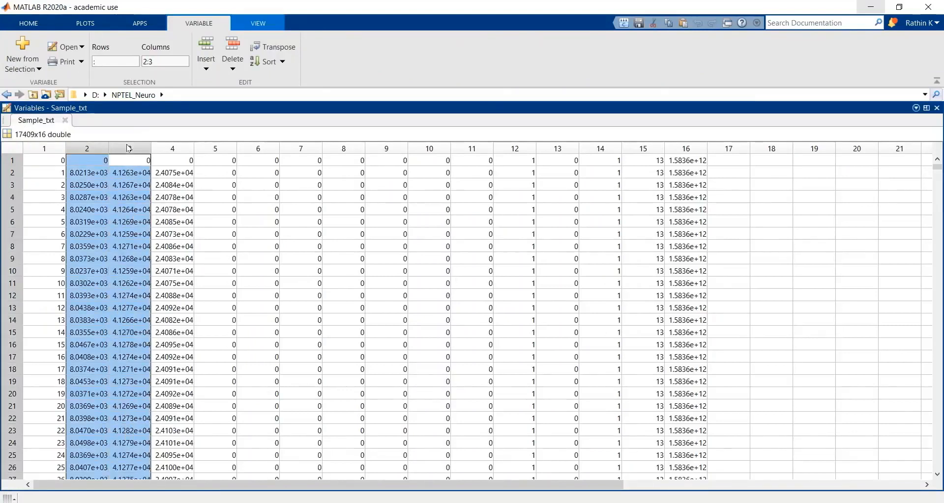
pyautogui.keyDown('shift'); pyautogui.click(183, 150); pyautogui.keyUp('shift')
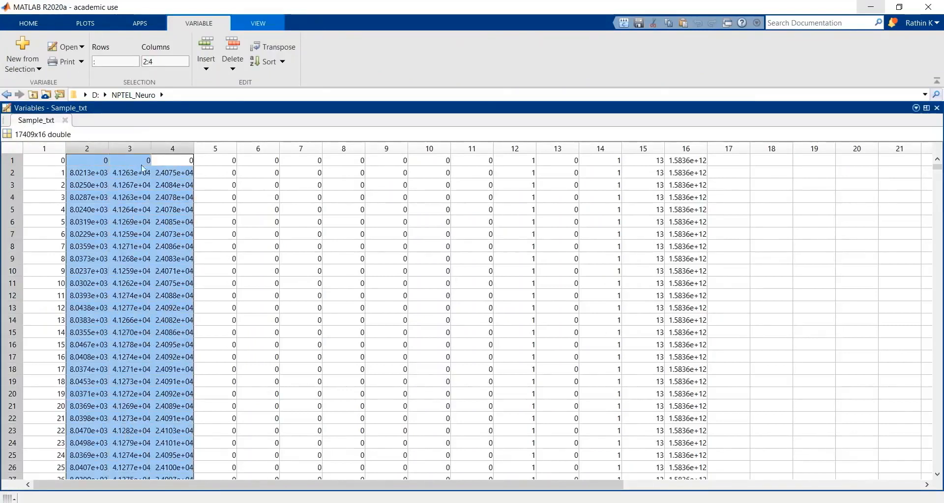
pyautogui.click(65, 120)
# Step: Extract the three channel columns at the prompt by running biopotentials=Sample_txt(:,2:4);
pyautogui.click(282, 214)
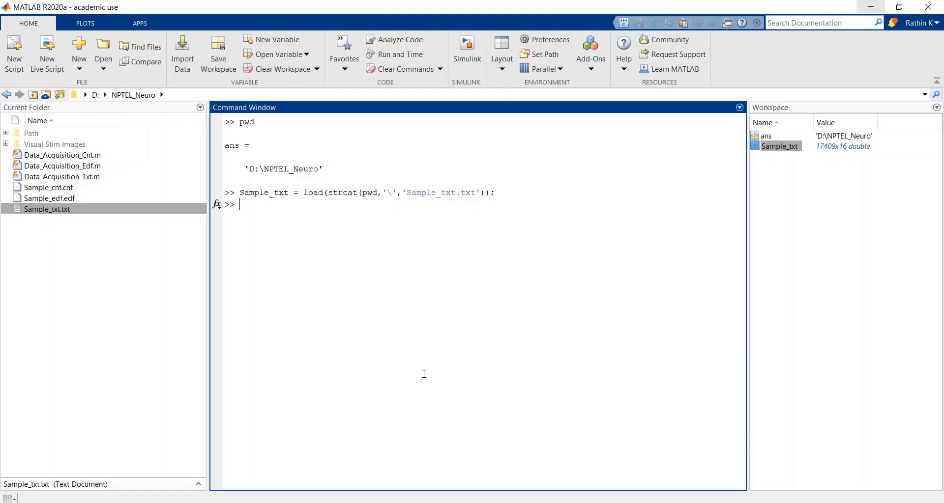
pyautogui.write('biopotet')
pyautogui.press('BackSpace')
pyautogui.write('ntials=Sampl')
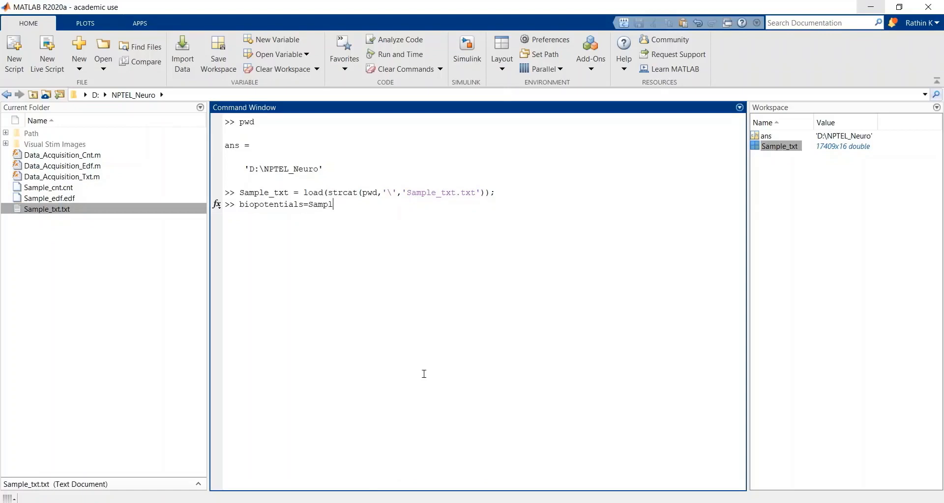
pyautogui.write('e_txt(')
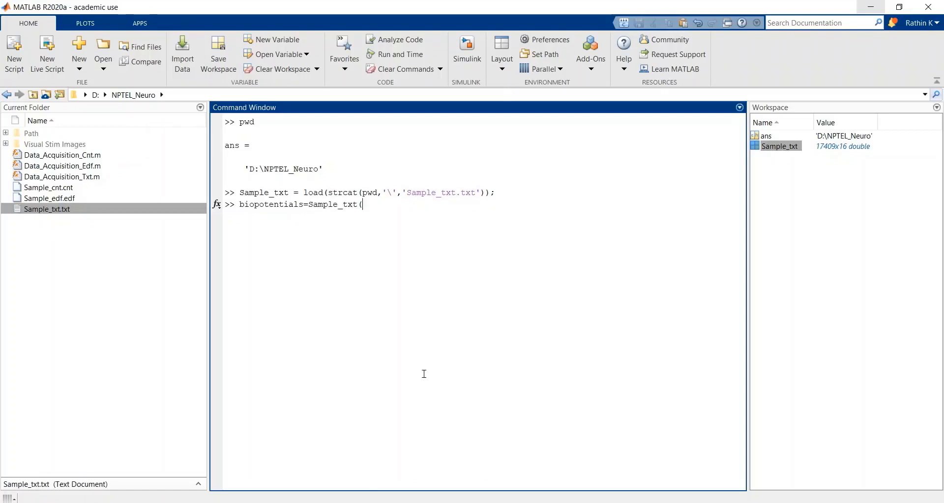
pyautogui.write(':,')
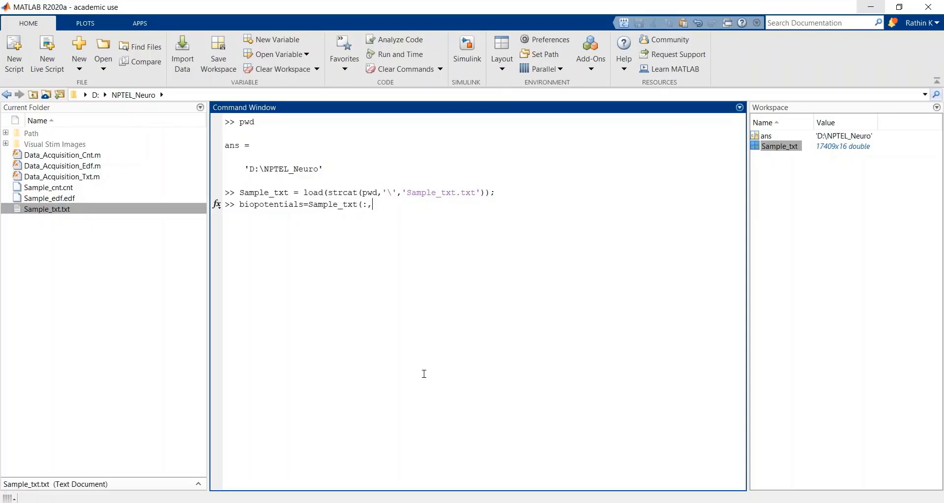
pyautogui.write('2:4);')
pyautogui.press('Return')
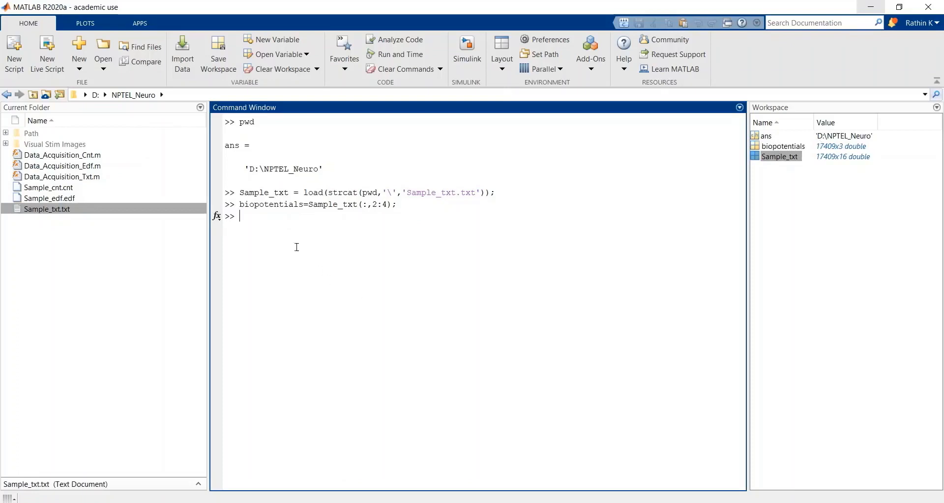
# Step: Extract the marker column at the prompt by running event_chnl = Sample_txt(:,11);
pyautogui.write('channel')
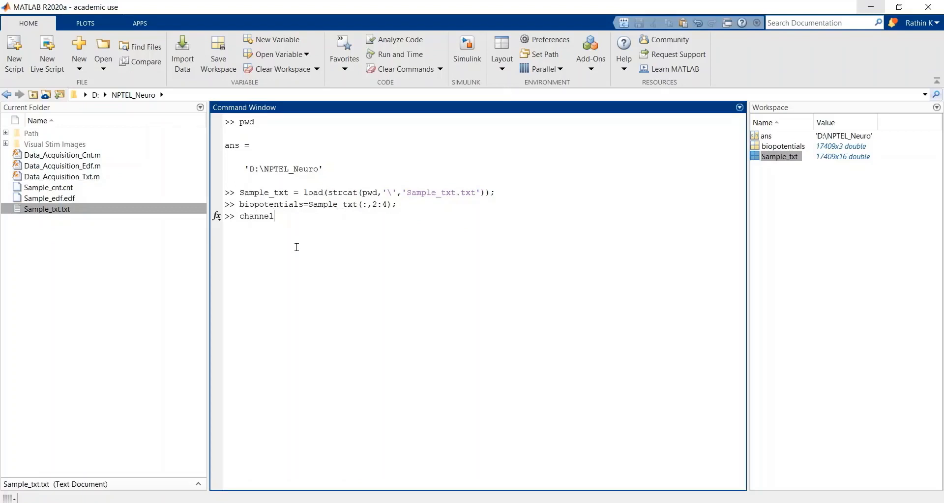
pyautogui.hotkey('ctrl', 'shift', 'Left')
pyautogui.write('event')
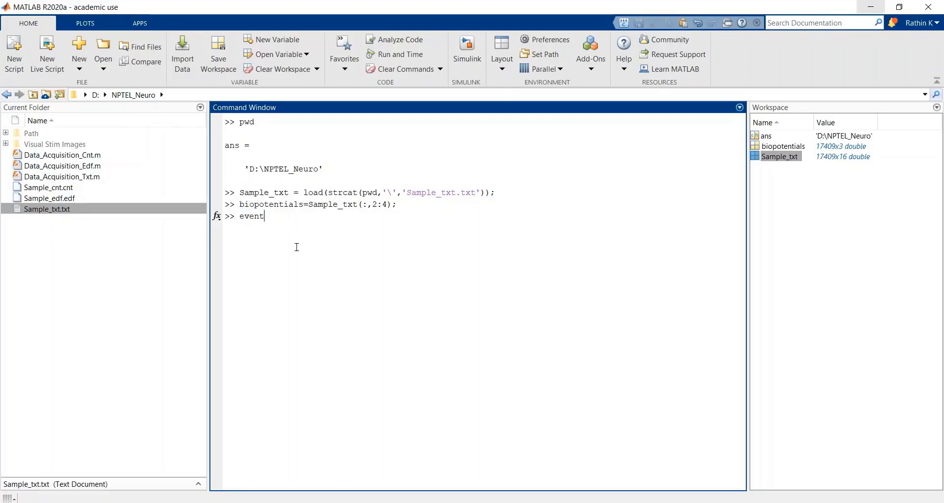
pyautogui.write('_chnl = Sa')
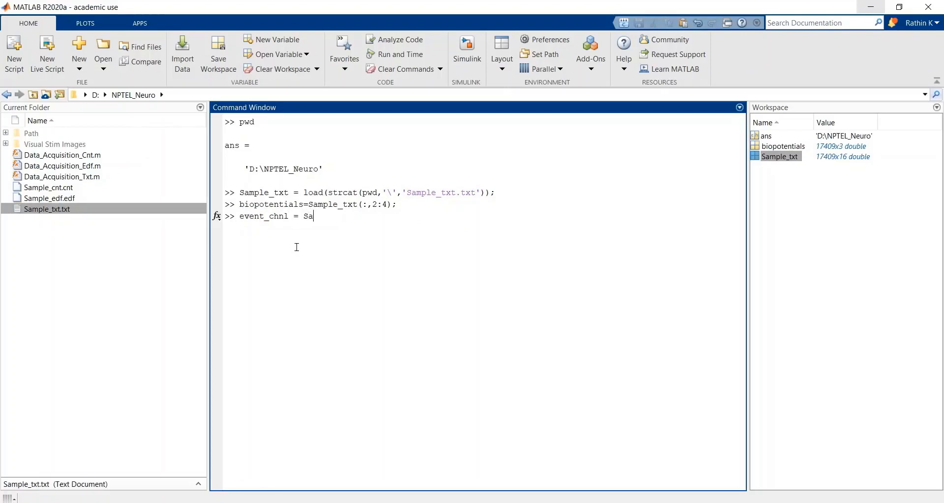
pyautogui.write('mple_txt(:,11);')
pyautogui.press('Return')
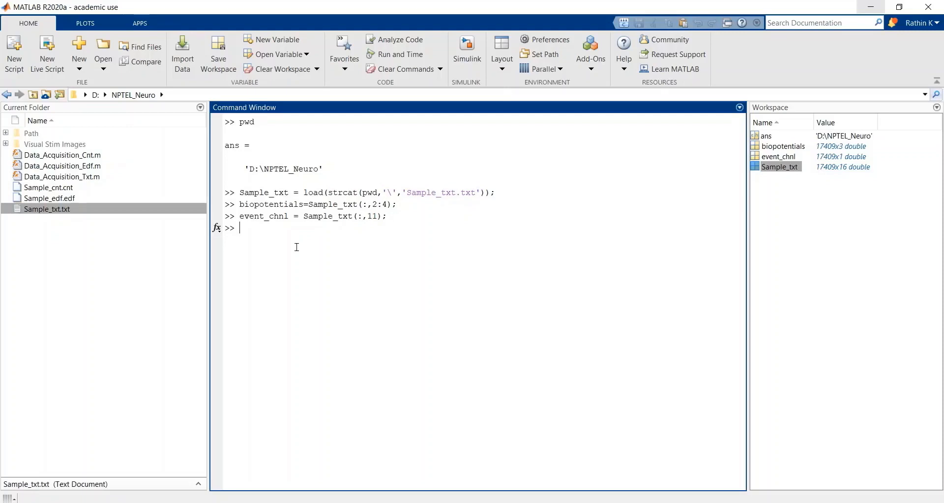
# Step: Plot the first channel by running plot(biopotentials(:,1)), view the curve, and close the figure window
pyautogui.write('plot(')
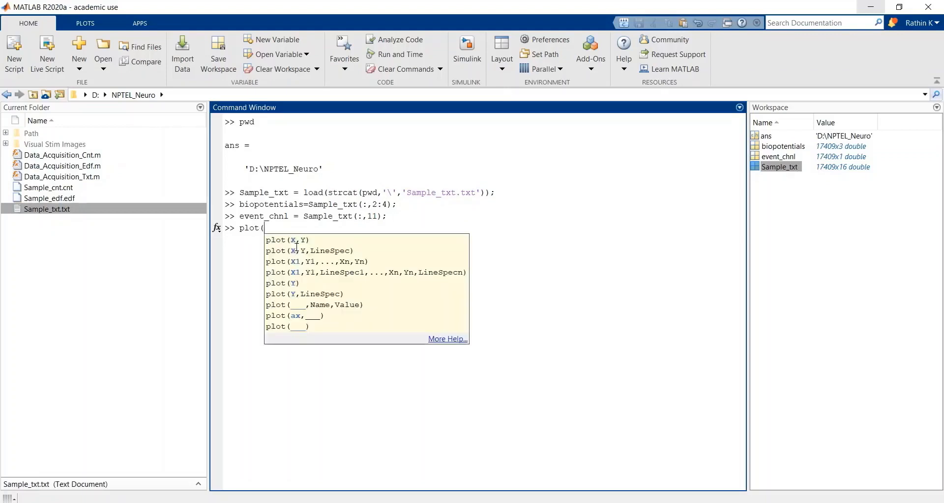
pyautogui.write('biopotentials(:,1))')
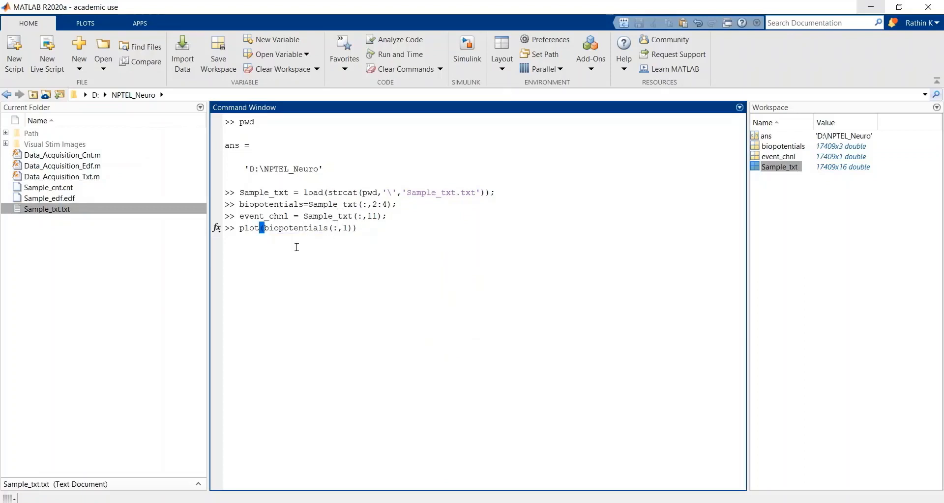
pyautogui.press('Return')
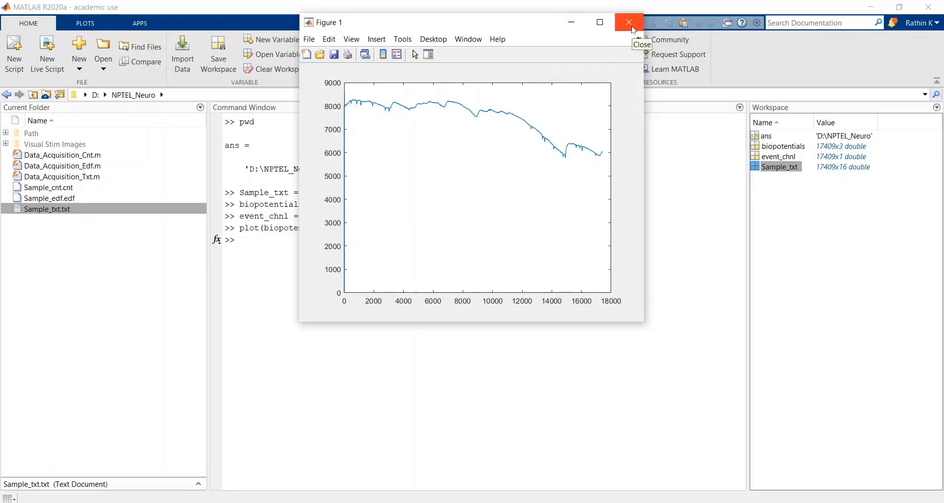
pyautogui.click(633, 30)
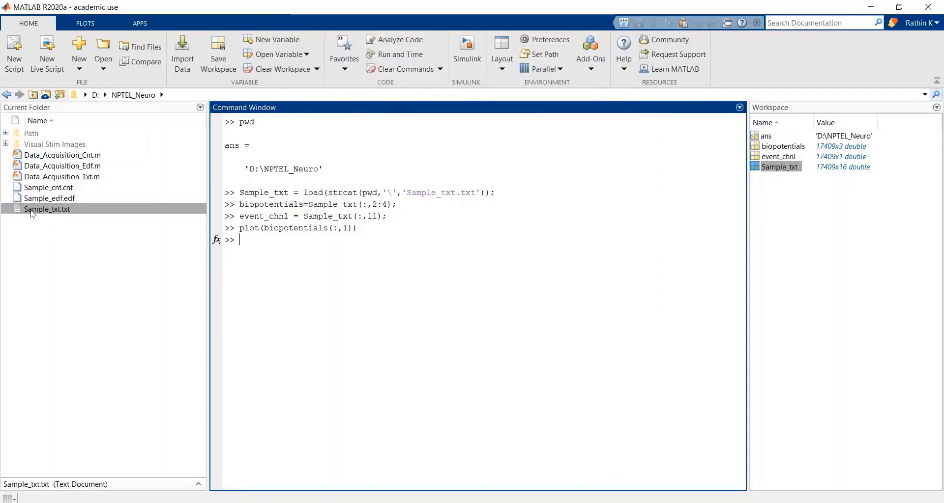
# Step: Open Sample_txt.txt in Notepad, check the sample rate in its header, and close the file
pyautogui.rightClick(31, 210)
pyautogui.click(69, 244)
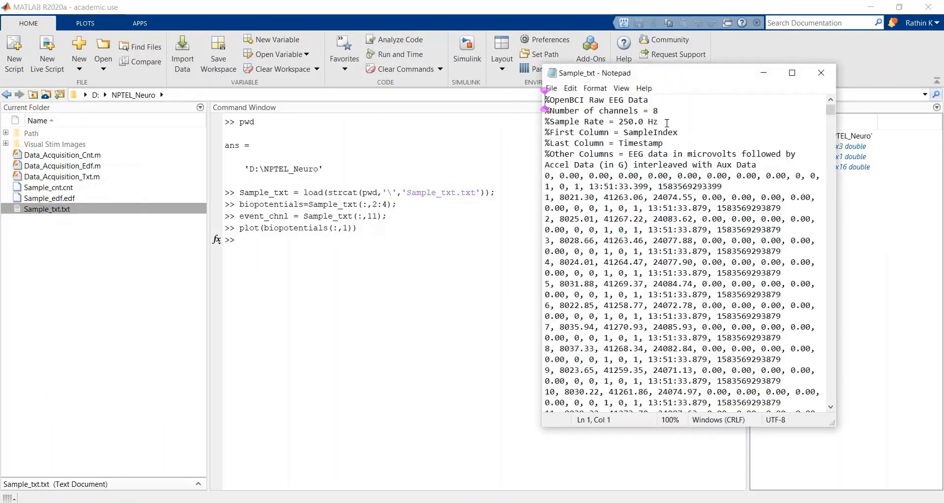
pyautogui.moveTo(659, 122); pyautogui.dragTo(618, 122)
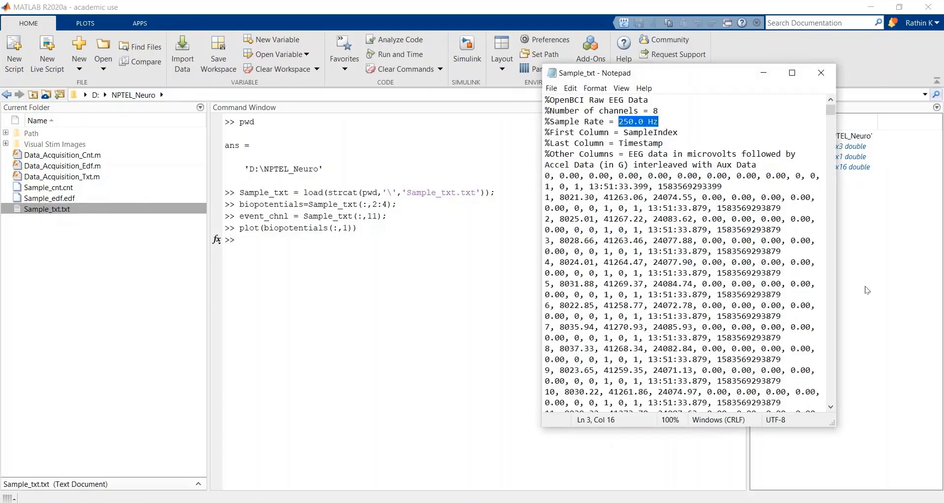
pyautogui.click(819, 74)
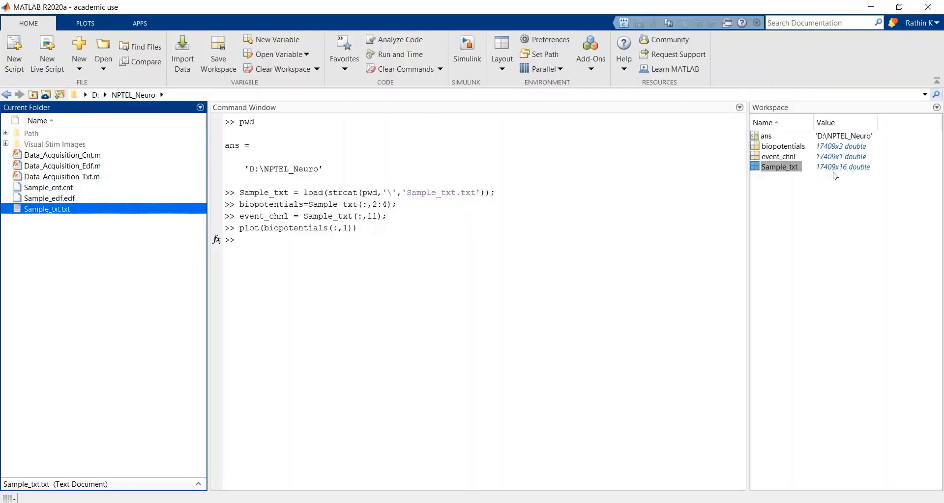
# Step: Calculate the recording's duration in seconds at the prompt by evaluating 17409/250, and highlight the answer
pyautogui.click(277, 247)
pyautogui.write('174')
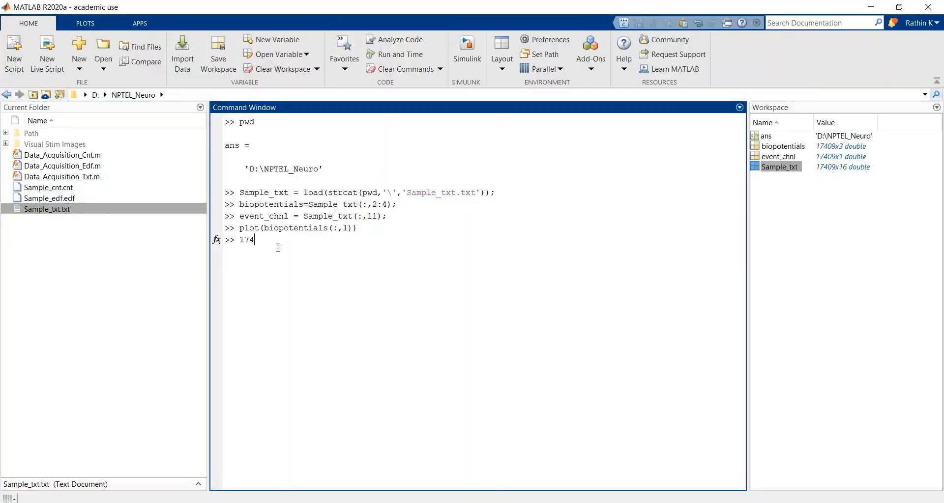
pyautogui.write('09/250')
pyautogui.press('Return')
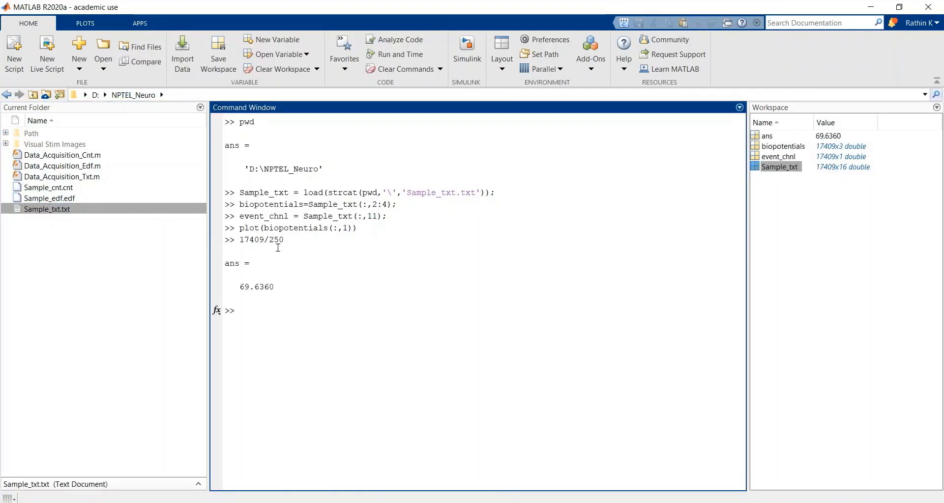
pyautogui.moveTo(275, 287); pyautogui.dragTo(240, 287)
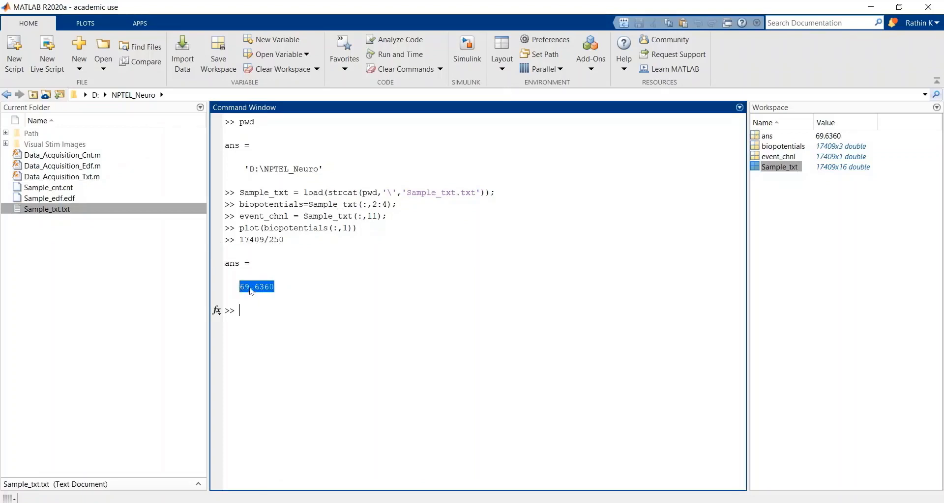
# Step: Recall the earlier plot command at the prompt and insert 1:length(biopotentials) as its x argument before biopotentials(:,1)
pyautogui.click(286, 326)
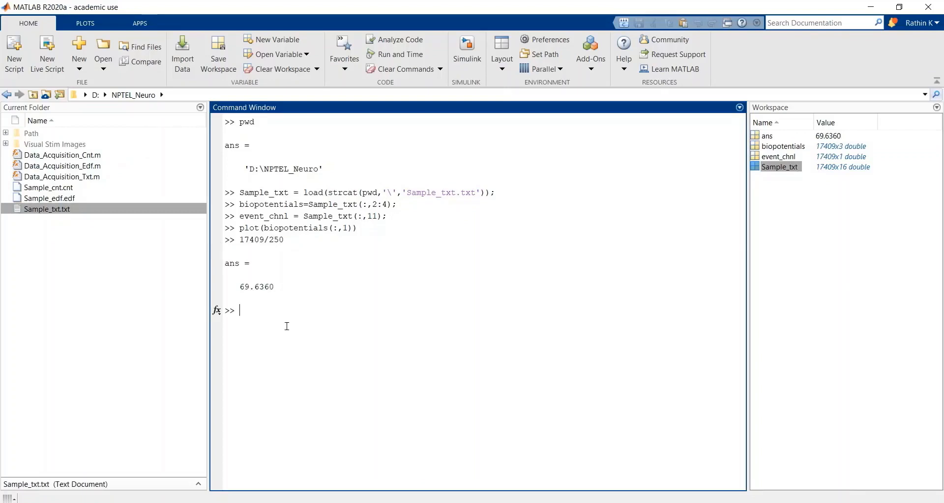
pyautogui.press('Up')
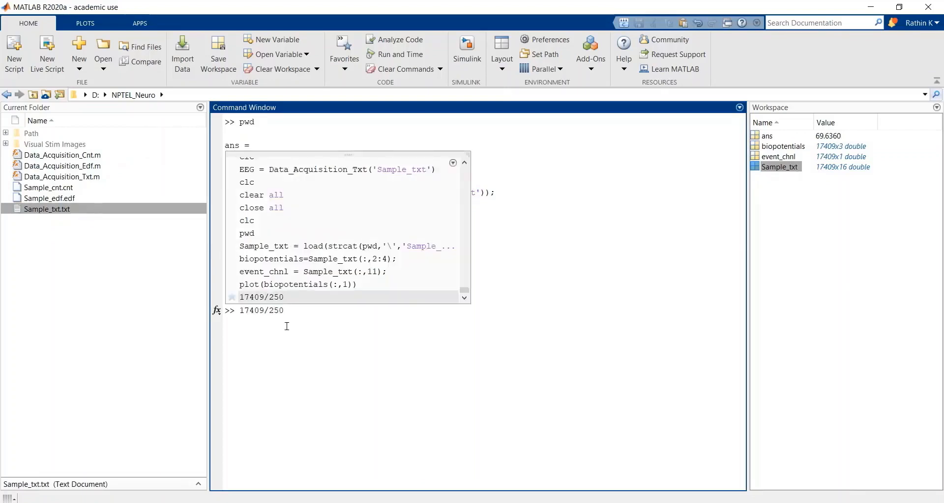
pyautogui.press('Up')
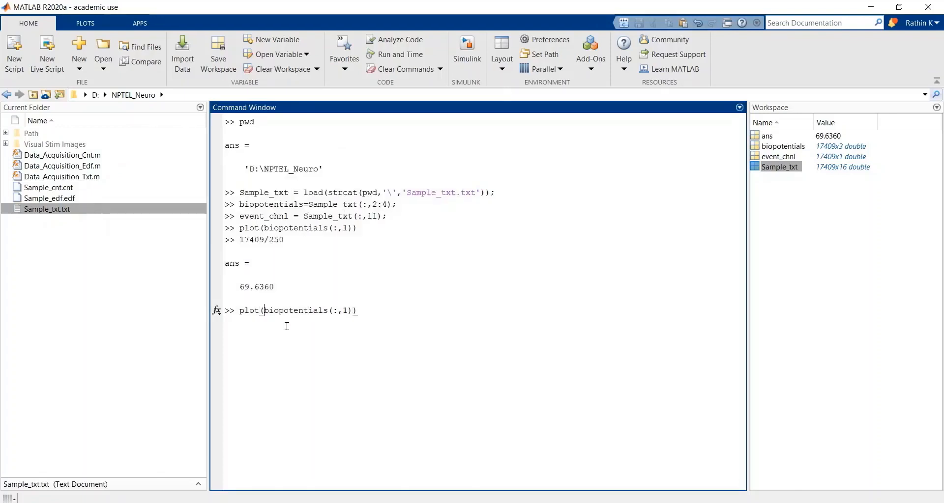
pyautogui.write(',')
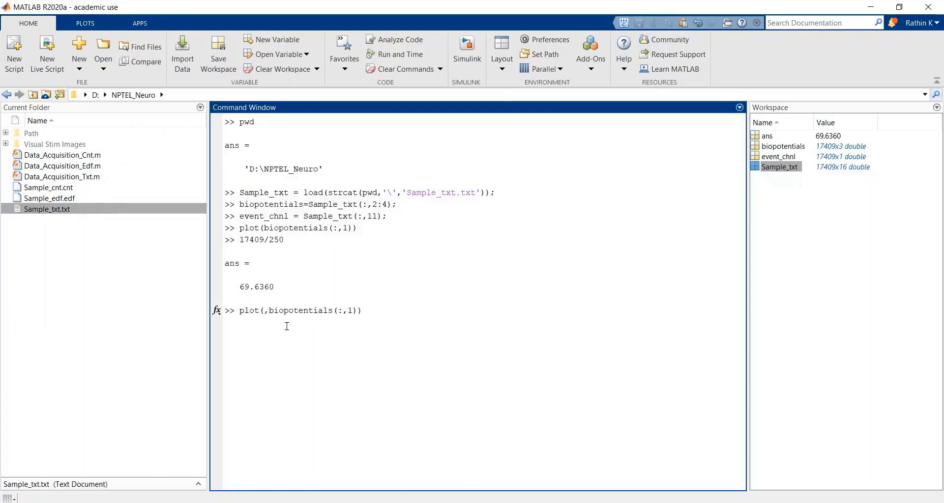
pyautogui.write('1:length')
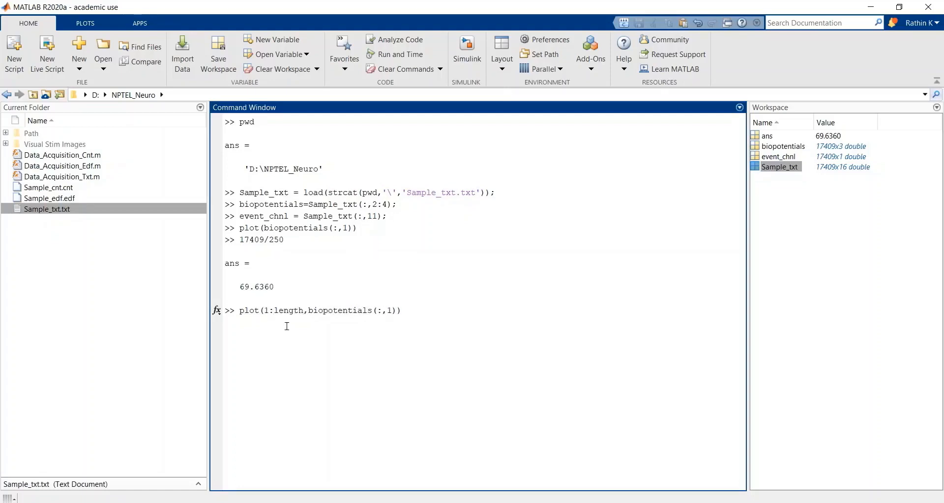
pyautogui.write('(biopotentials)')
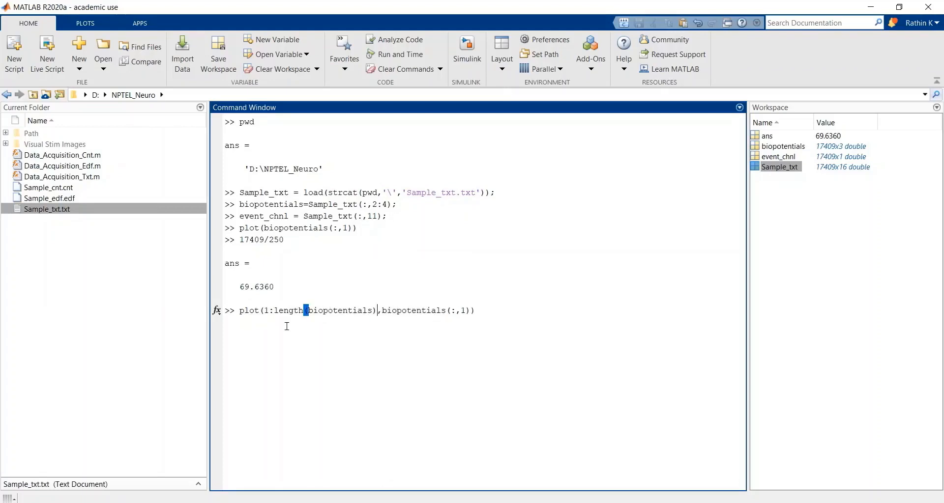
pyautogui.write(')')
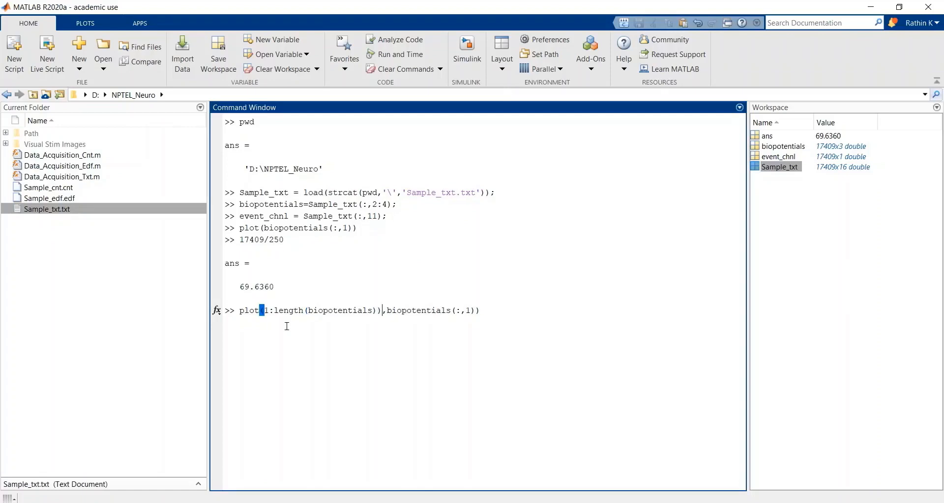
# Step: Enclose the plot command's x argument in parentheses and divide it by 250, giving (1:length(biopotentials))/250
pyautogui.press('Left')
pyautogui.write('(')
pyautogui.press('Right')
pyautogui.press('Right')
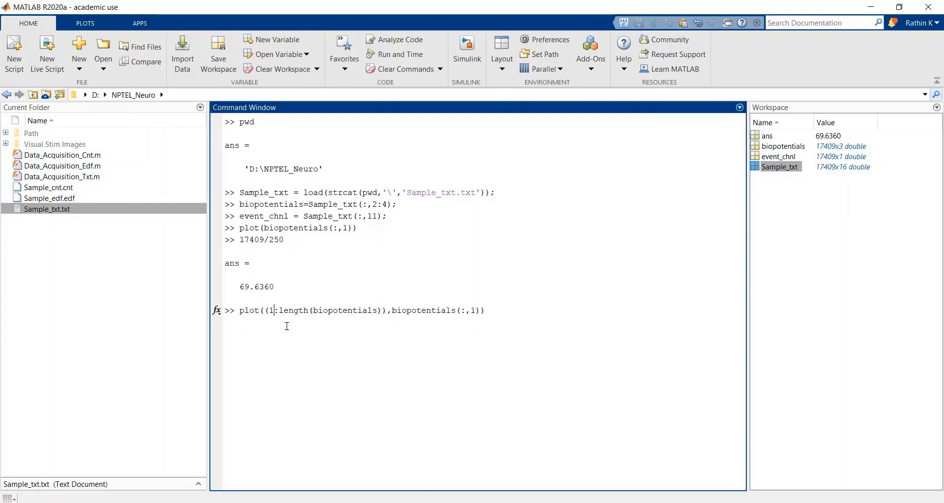
pyautogui.press('Right')
pyautogui.press('Right')
pyautogui.press('Right')
pyautogui.press('Right')
pyautogui.press('Right')
pyautogui.press('Right')
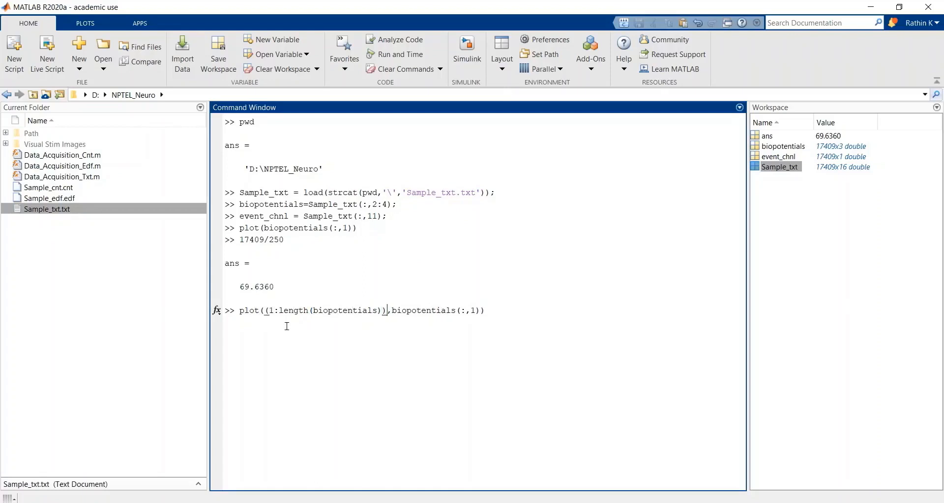
pyautogui.write('/250')
pyautogui.press('End')
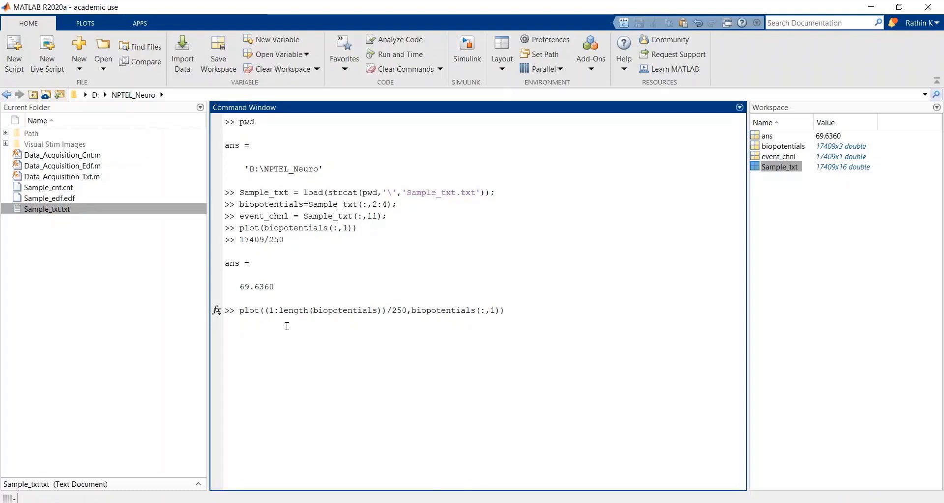
# Step: Append ; xlabel('time (in seconds') to the plot command, run it to view the channel against time, and close the figure
pyautogui.write('; xlabel(')
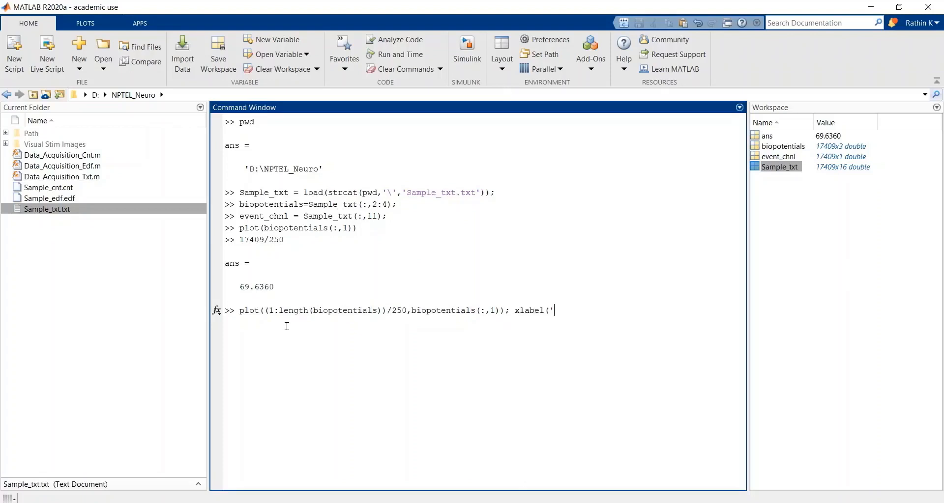
pyautogui.write("'time ")
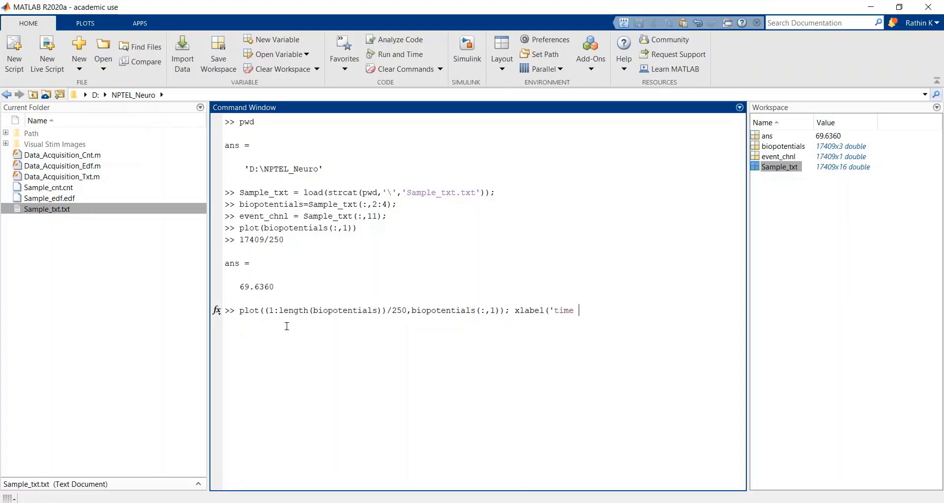
pyautogui.write('(in sec')
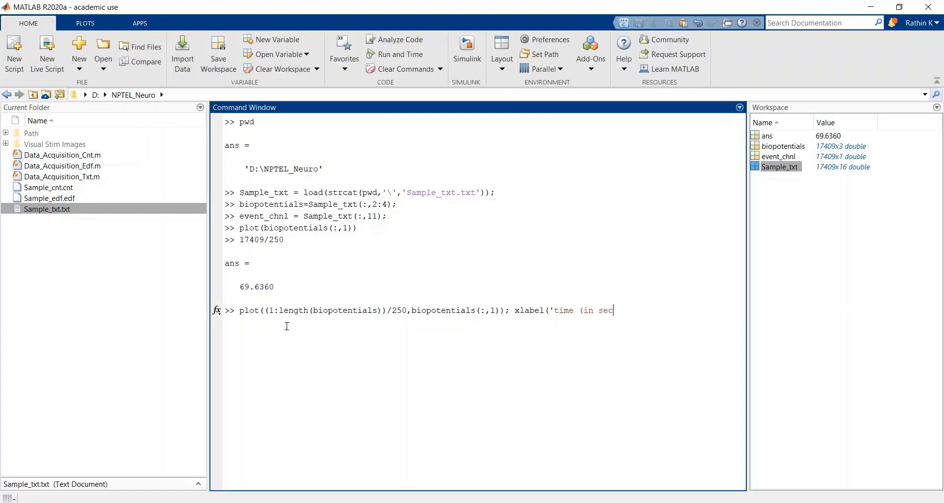
pyautogui.write('onds')
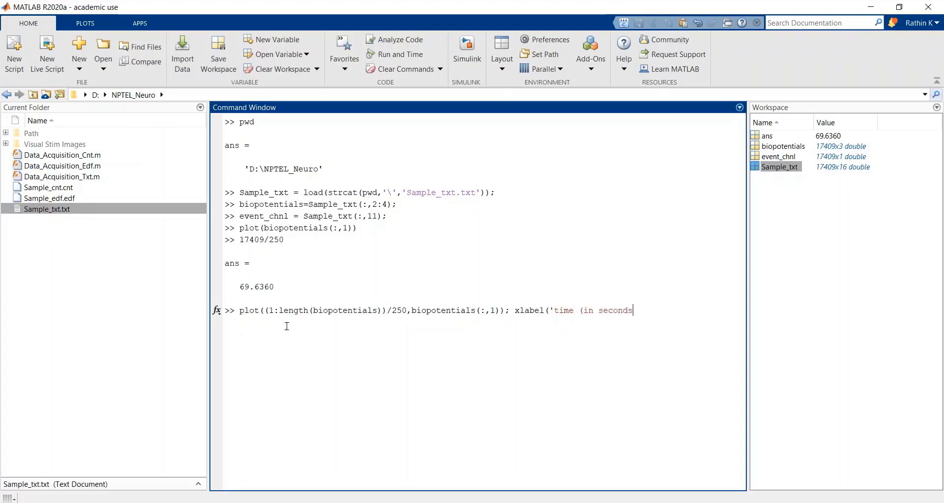
pyautogui.write("')")
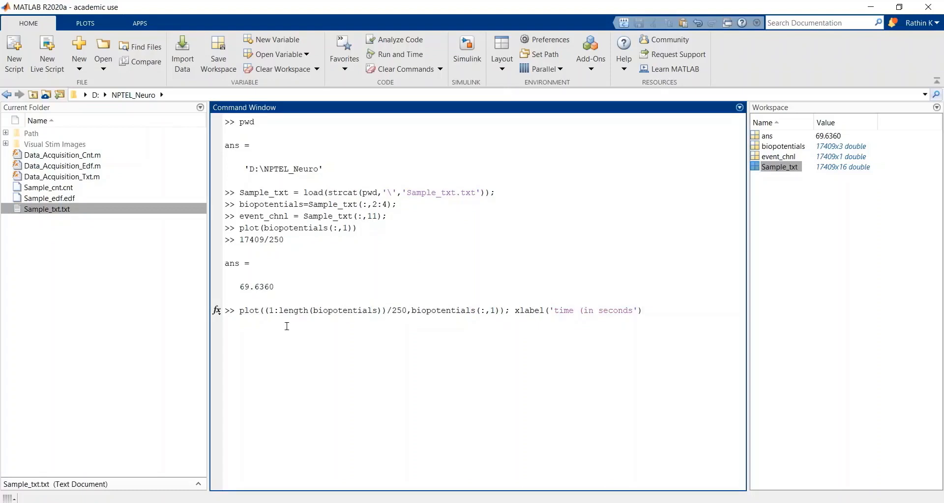
pyautogui.press('Return')
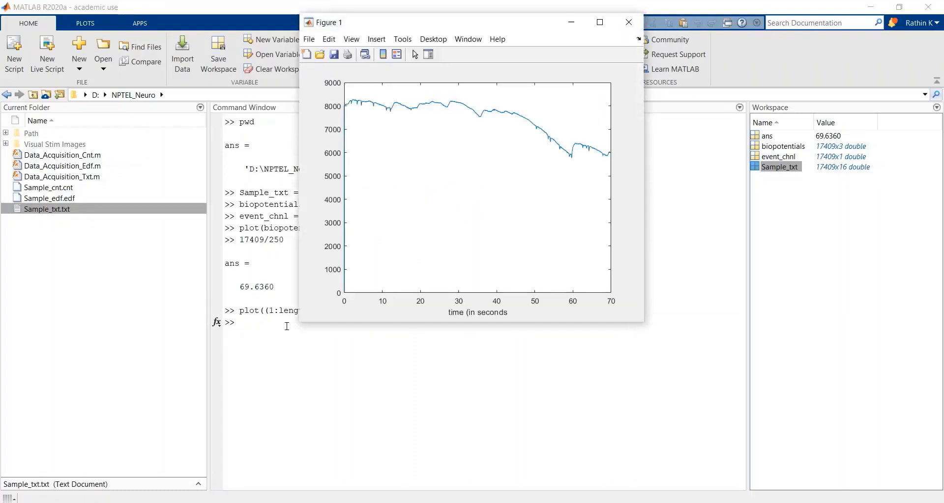
pyautogui.moveTo(374, 278)
pyautogui.click(619, 27)
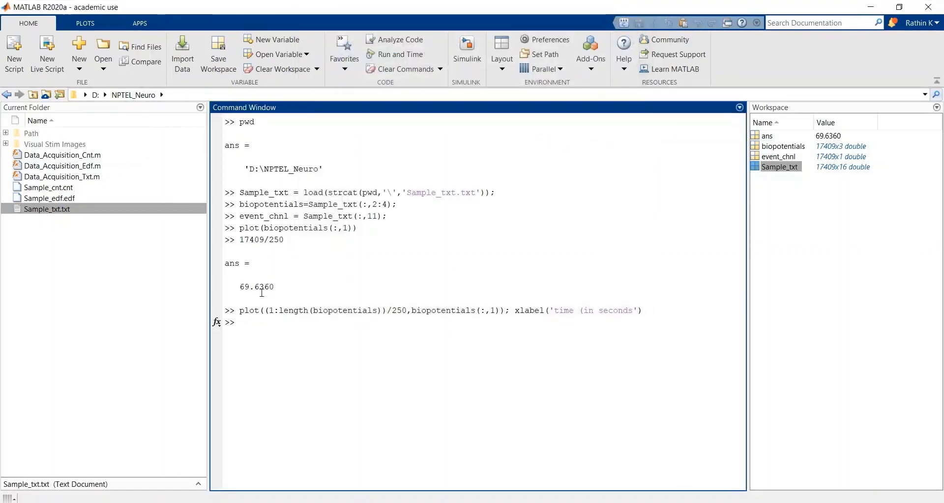
# Step: Enter a new plot command for the event channel at the prompt: plot(event_chnl);
pyautogui.write('plot')
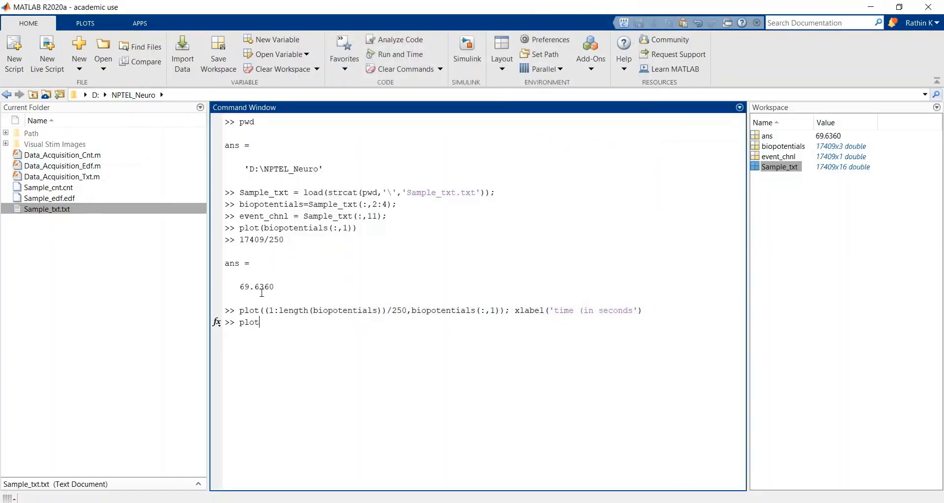
pyautogui.write('();')
pyautogui.press('Left')
pyautogui.write('event_chnl);')
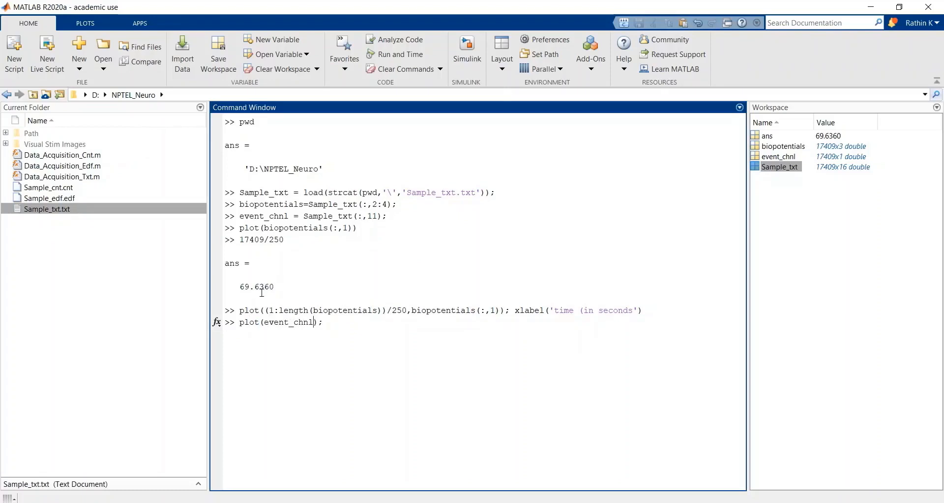
pyautogui.write('ylim();')
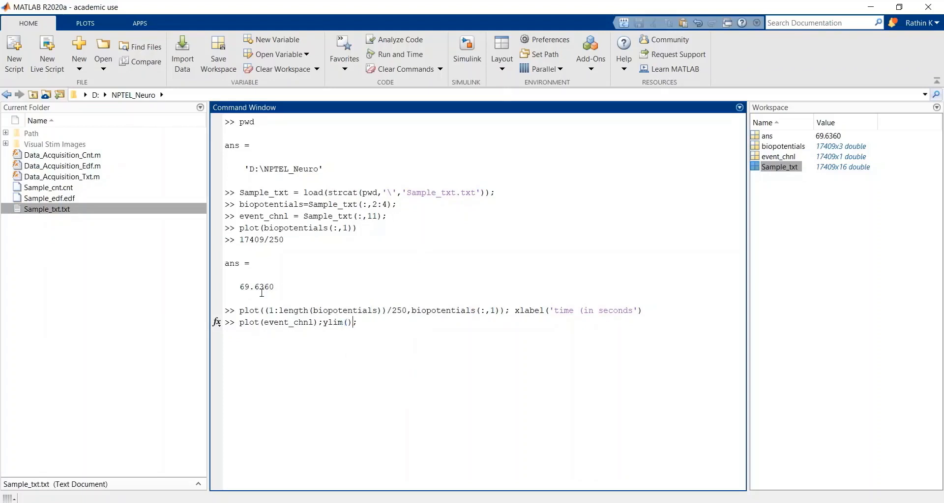
# Step: Add ylim([0 1.1]) after the event channel plot command to limit the y-axis
pyautogui.press('Left')
pyautogui.write('[]')
pyautogui.press('Left')
pyautogui.write('0 1.1')
pyautogui.press('End')
pyautogui.write(';xli')
pyautogui.press('BackSpace')
pyautogui.press('BackSpace')
pyautogui.press('BackSpace')
# Step: Insert (1:length(event_chnl) as the x argument before event_chnl in the plot command
pyautogui.press('Left')
pyautogui.press('Left')
pyautogui.press('Left')
pyautogui.press('Left')
pyautogui.press('Left')
pyautogui.press('Left')
pyautogui.press('Left')
pyautogui.press('Left')
pyautogui.press('Left')
pyautogui.press('Left')
pyautogui.press('Left')
pyautogui.press('Left')
pyautogui.press('Left')
pyautogui.press('Left')
pyautogui.press('Left')
pyautogui.press('Left')
pyautogui.press('Left')
pyautogui.press('Left')
pyautogui.press('Left')
pyautogui.press('Left')
pyautogui.write(',')
pyautogui.press('Left')
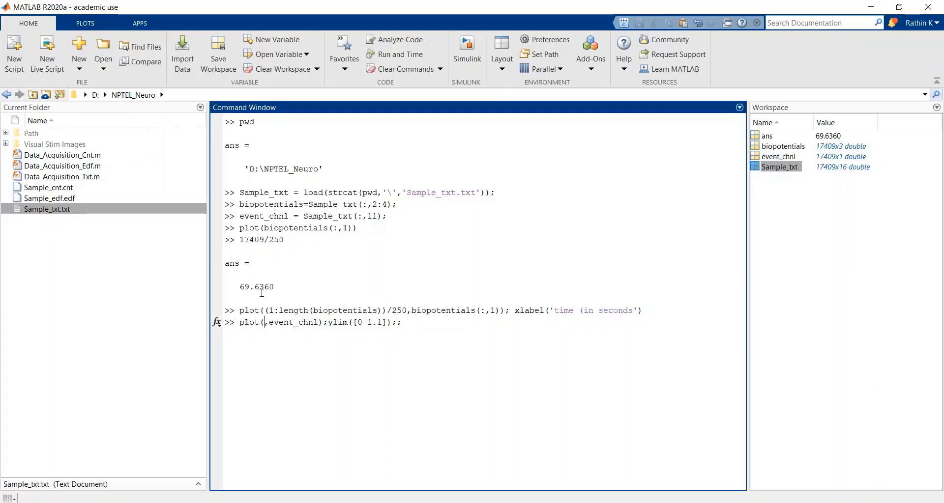
pyautogui.write('(')
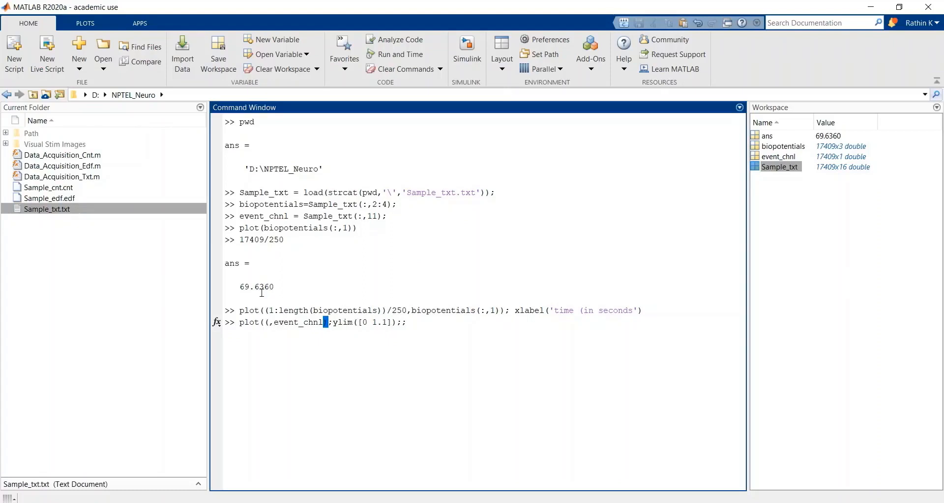
pyautogui.write('1:len')
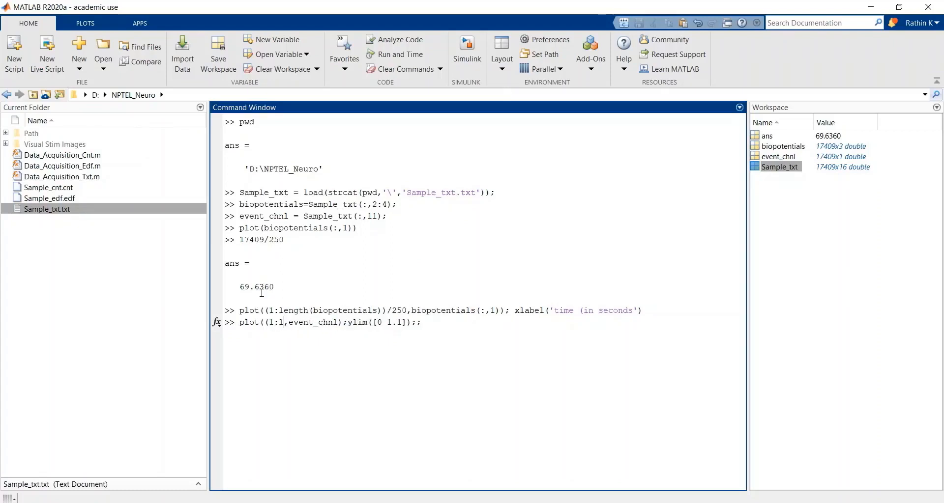
pyautogui.write('gth')
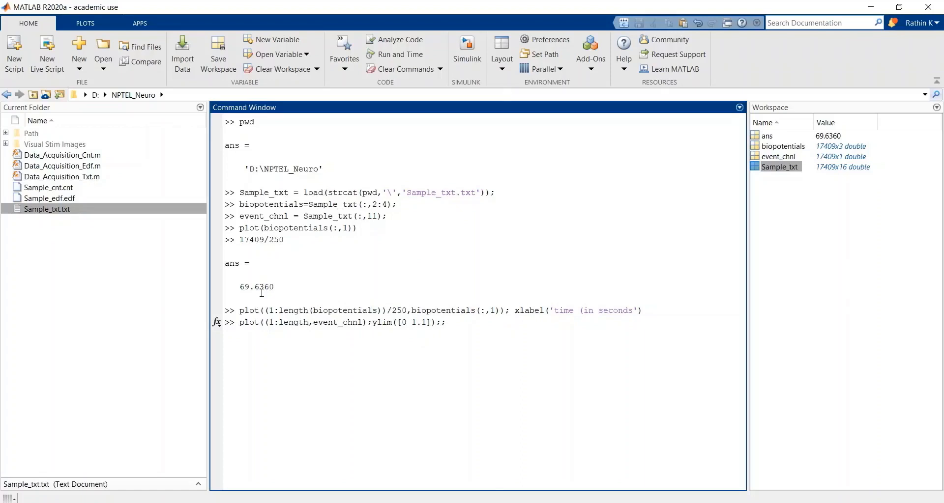
pyautogui.write('(event')
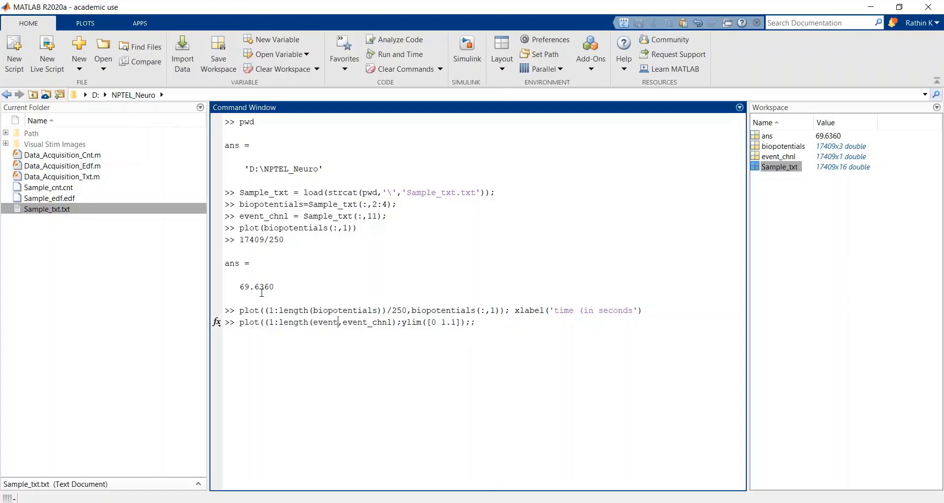
pyautogui.write('_chnl')
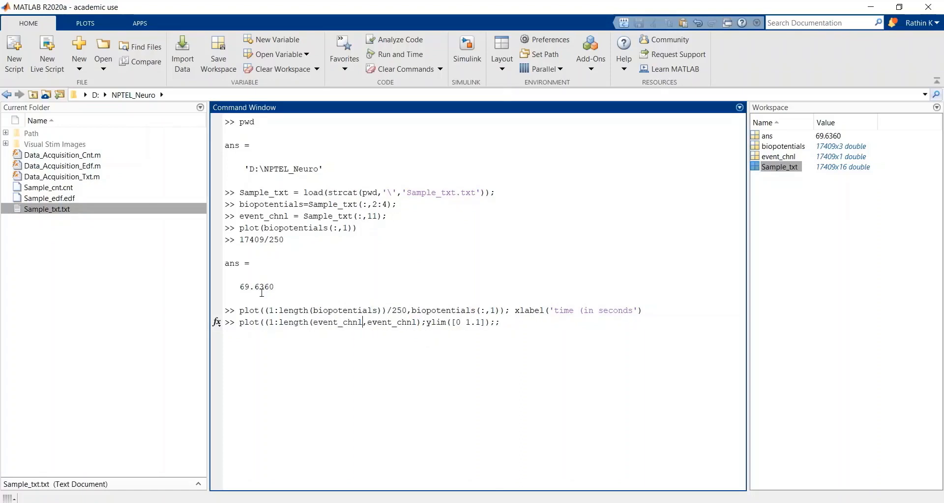
pyautogui.write(')')
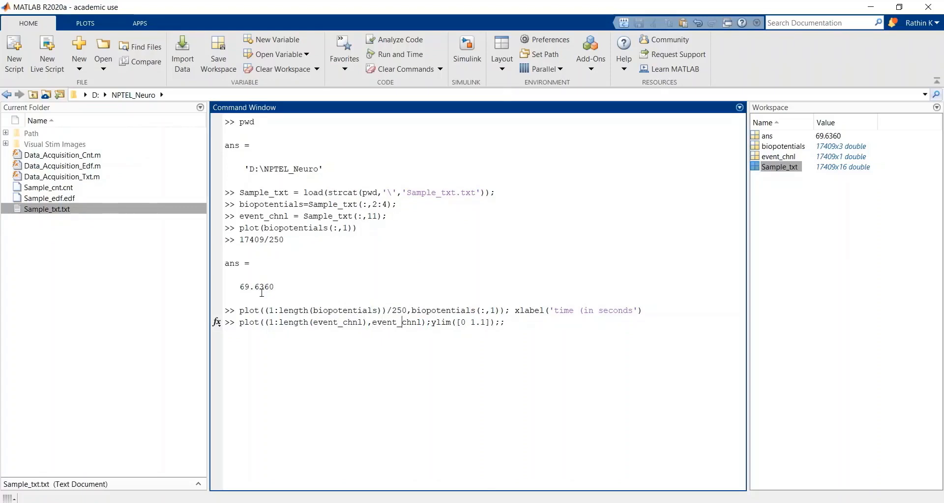
# Step: Close the parenthesis around the x argument and divide it by 250, giving (1:length(event_chnl))/250
pyautogui.press('Right')
pyautogui.press('Right')
pyautogui.press('Right')
pyautogui.press('Right')
pyautogui.press('Right')
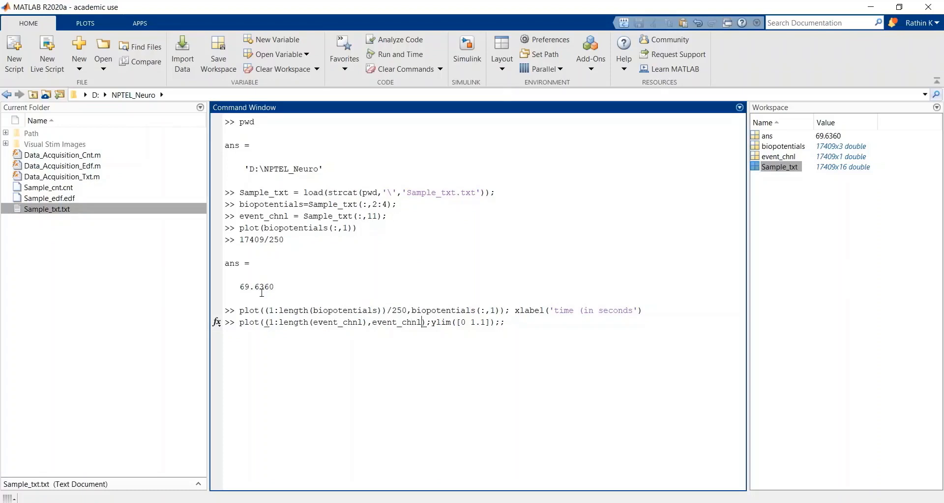
pyautogui.press('Left')
pyautogui.press('Left')
pyautogui.press('Left')
pyautogui.press('Left')
pyautogui.press('Left')
pyautogui.press('Left')
pyautogui.press('Left')
pyautogui.press('Left')
pyautogui.press('Left')
pyautogui.write(')')
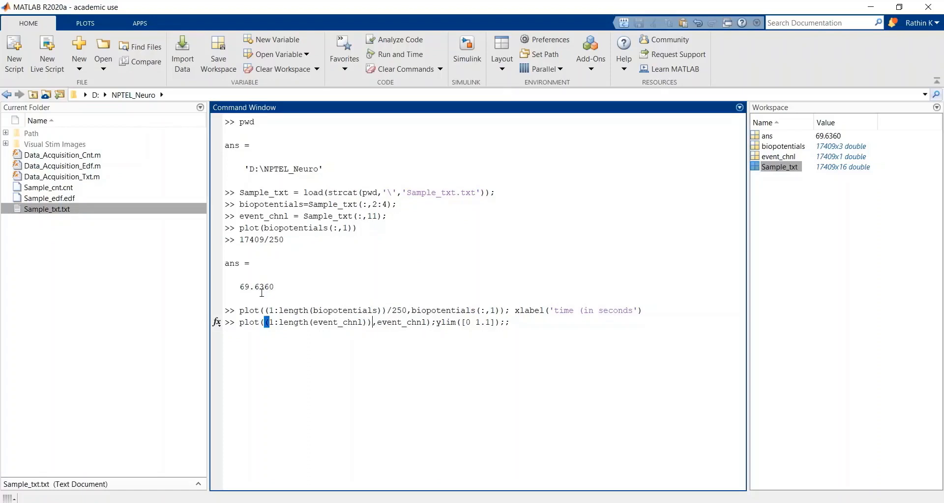
pyautogui.write('/250')
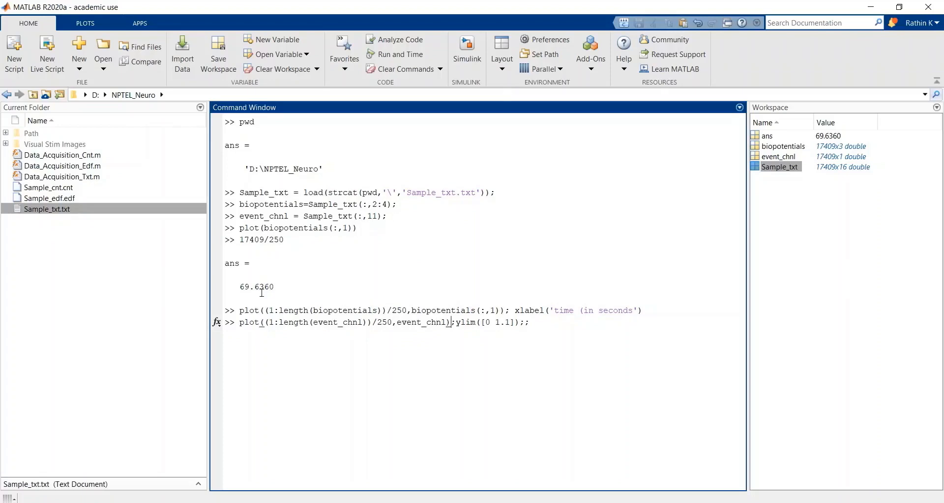
# Step: Delete the extra semicolon at the end of the command and run it to plot the event channel against time
pyautogui.press('Right')
pyautogui.press('Right')
pyautogui.press('Right')
pyautogui.press('Right')
pyautogui.press('Right')
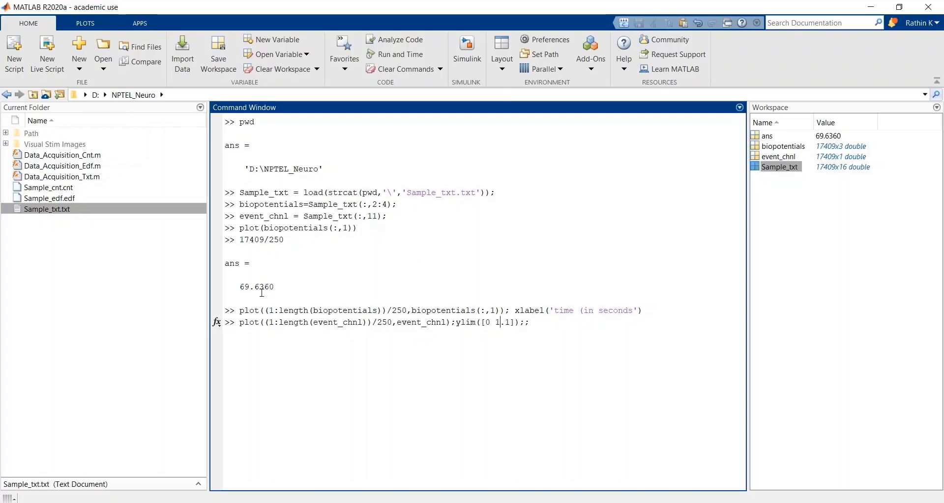
pyautogui.press('End')
pyautogui.press('BackSpace')
pyautogui.press('Return')
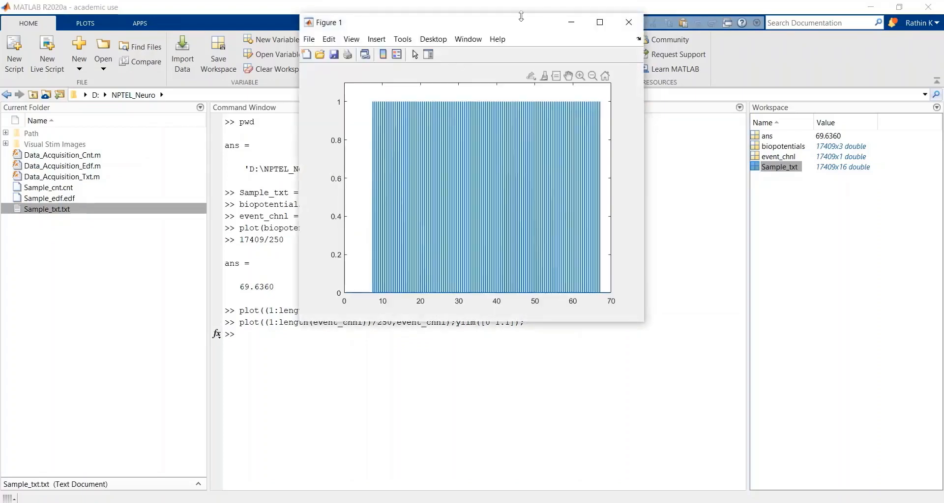
# Step: Maximize the event channel figure, zoom in on about 7 to 16 seconds to examine the event pulses, and close the figure
pyautogui.click(608, 22)
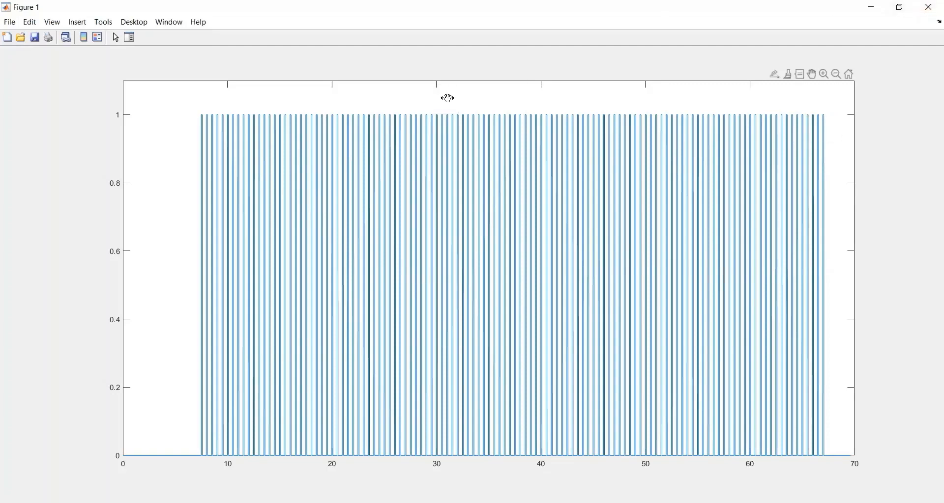
pyautogui.click(77, 21)
pyautogui.click(77, 22)
pyautogui.click(104, 21)
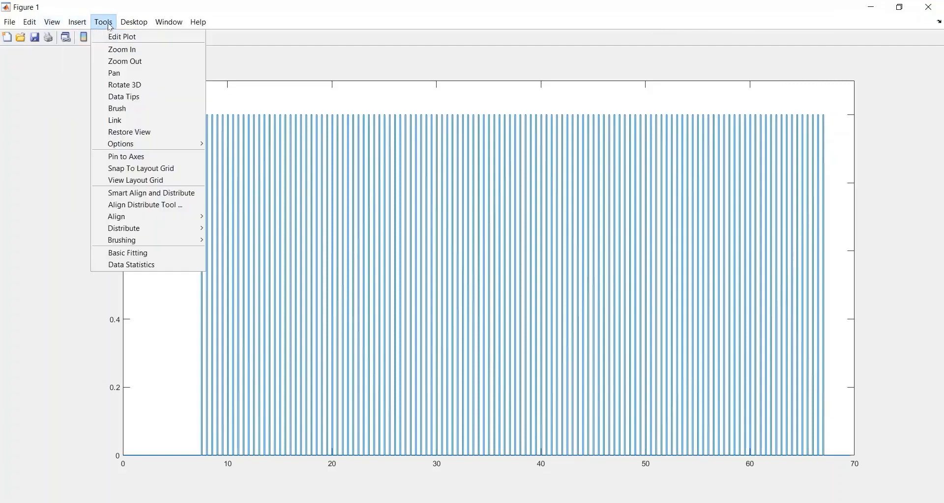
pyautogui.click(122, 49)
pyautogui.moveTo(196, 106); pyautogui.dragTo(289, 110)
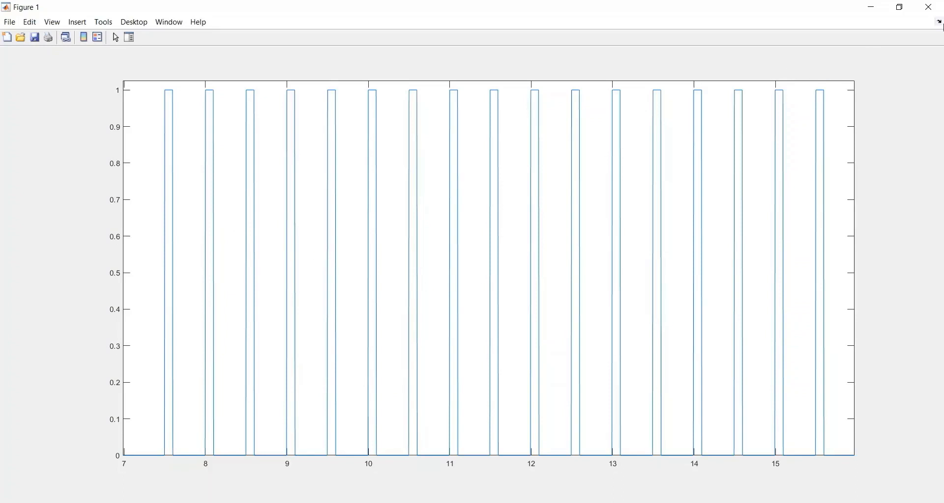
pyautogui.click(935, 15)
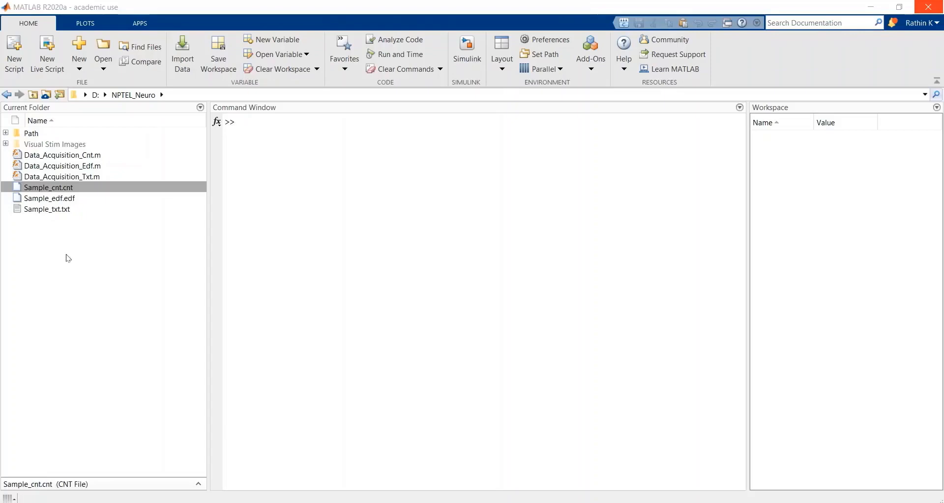
pyautogui.click(49, 209)
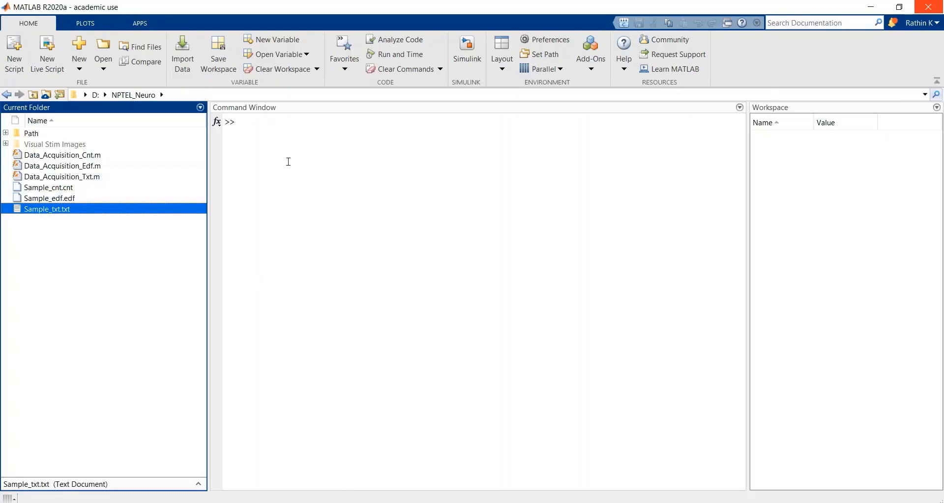
pyautogui.click(277, 123)
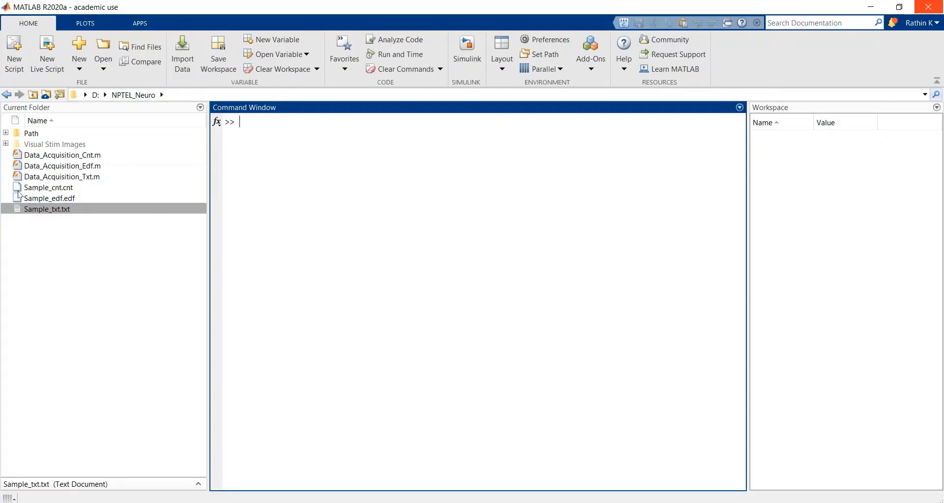
pyautogui.click(46, 189)
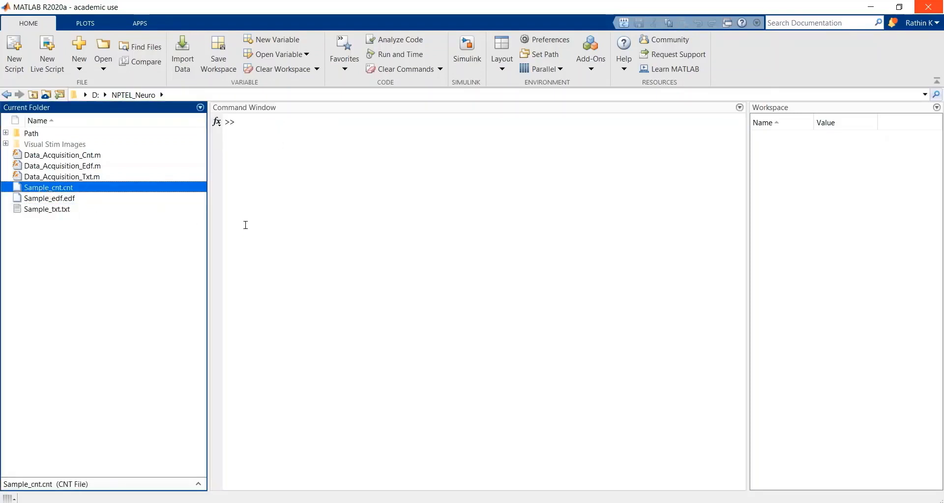
# Step: Enter the function name pop_loadcnt at the prompt for loading the CNT recording
pyautogui.click(334, 135)
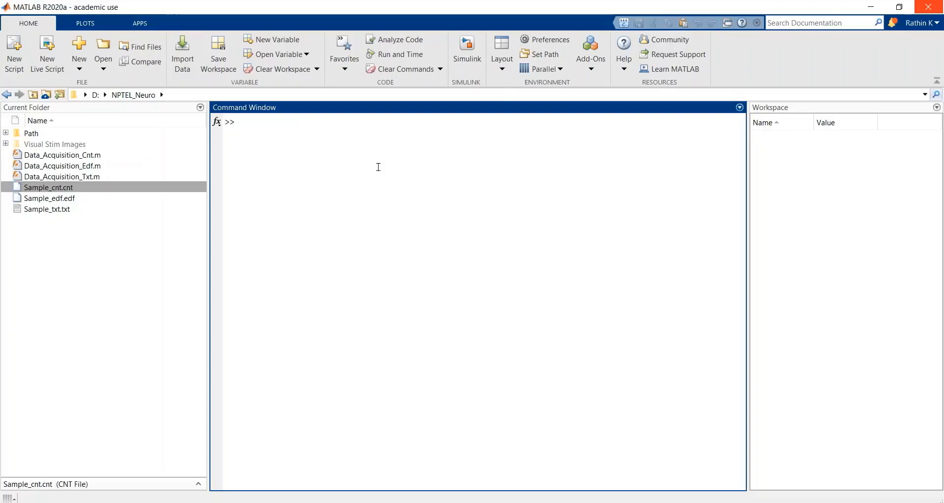
pyautogui.write('pop_')
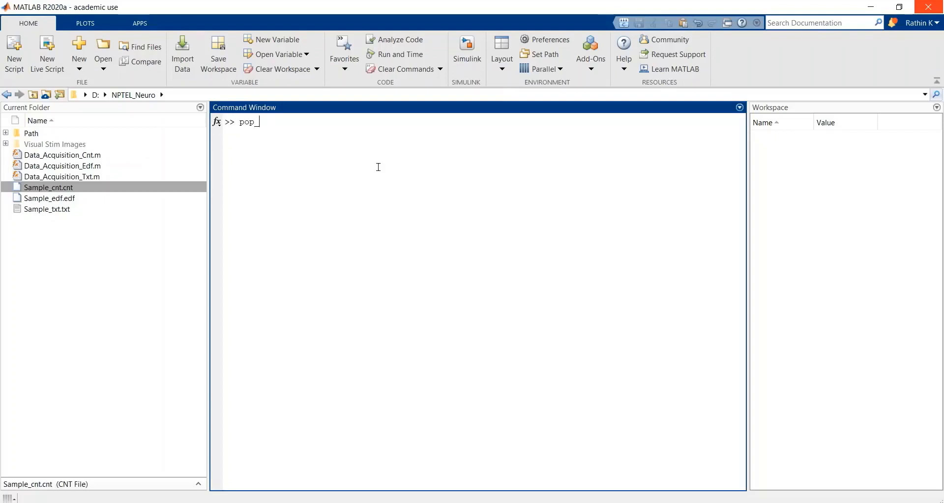
pyautogui.write('loadcnt')
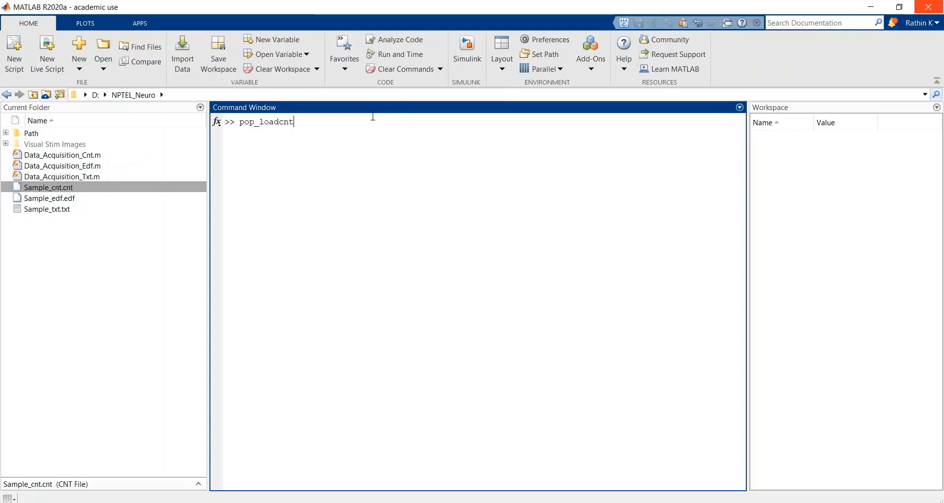
# Step: Check the search-path options available for the Path folder, leaving them as they are
pyautogui.click(27, 136)
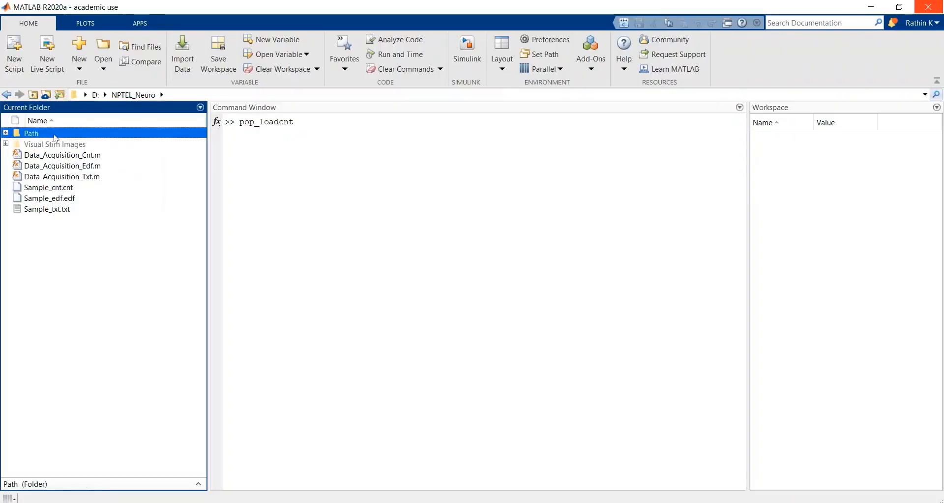
pyautogui.rightClick(75, 134)
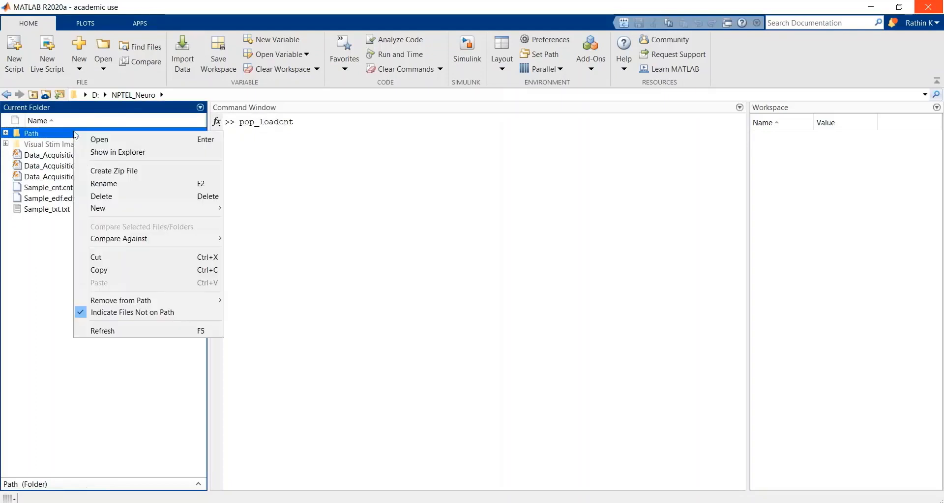
pyautogui.moveTo(151, 302)
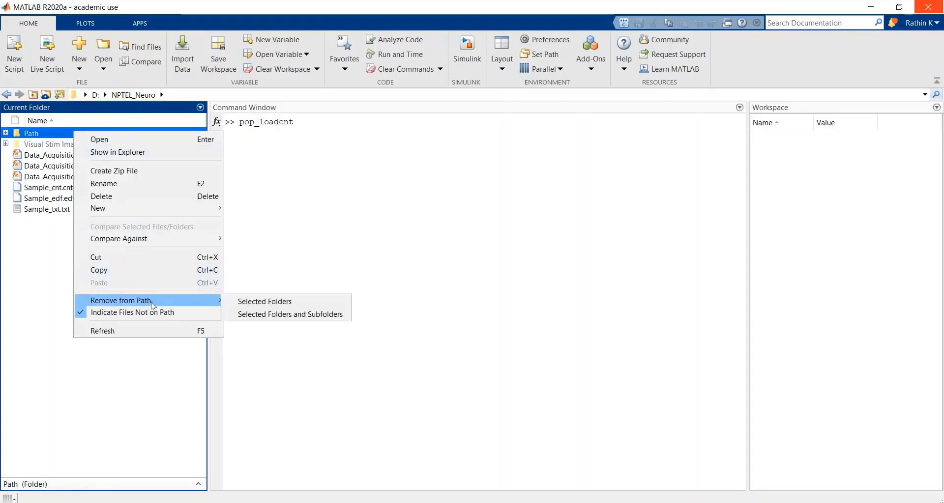
pyautogui.click(22, 287)
# Step: Display the help text for pop_loadcnt and review its usage syntax with a filename argument and its output description
pyautogui.click(334, 123)
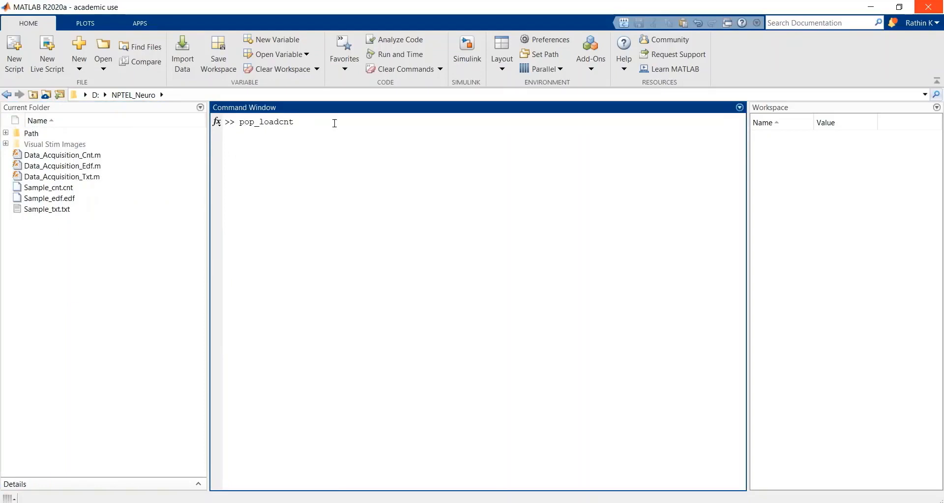
pyautogui.press('Home')
pyautogui.write('help')
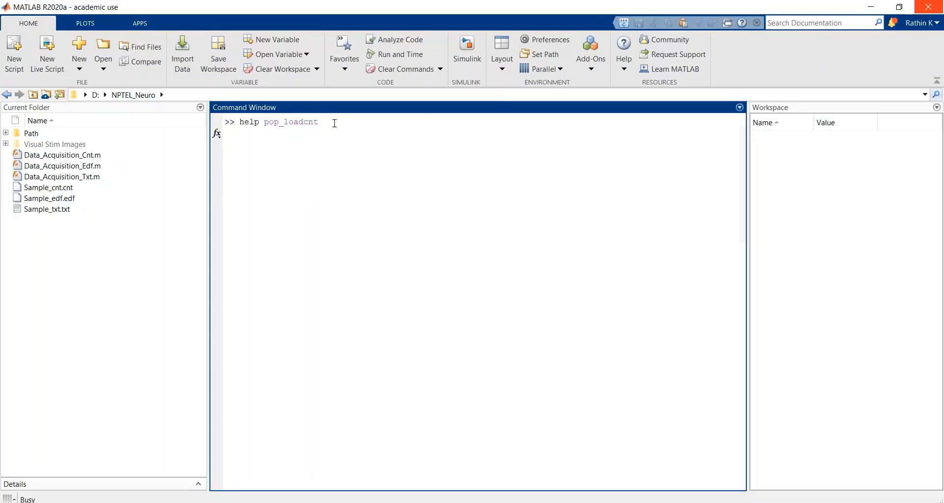
pyautogui.press('Return')
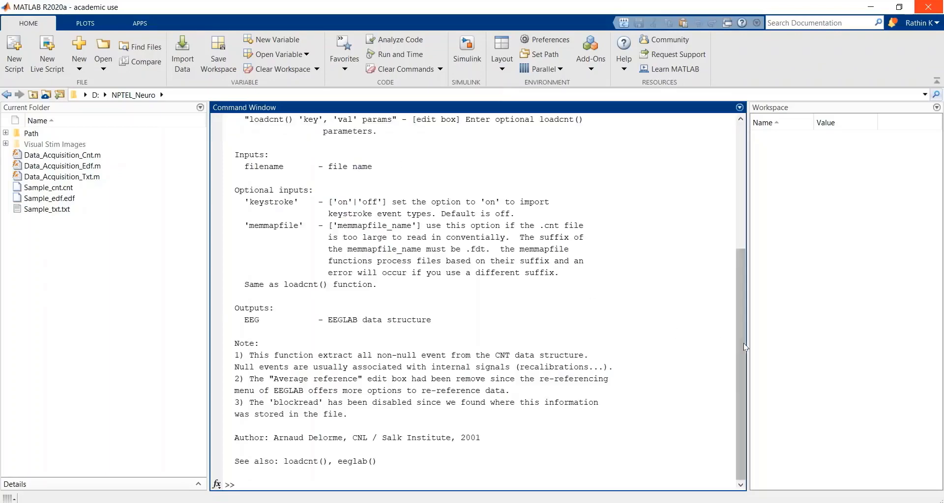
pyautogui.moveTo(740, 341); pyautogui.dragTo(729, 210)
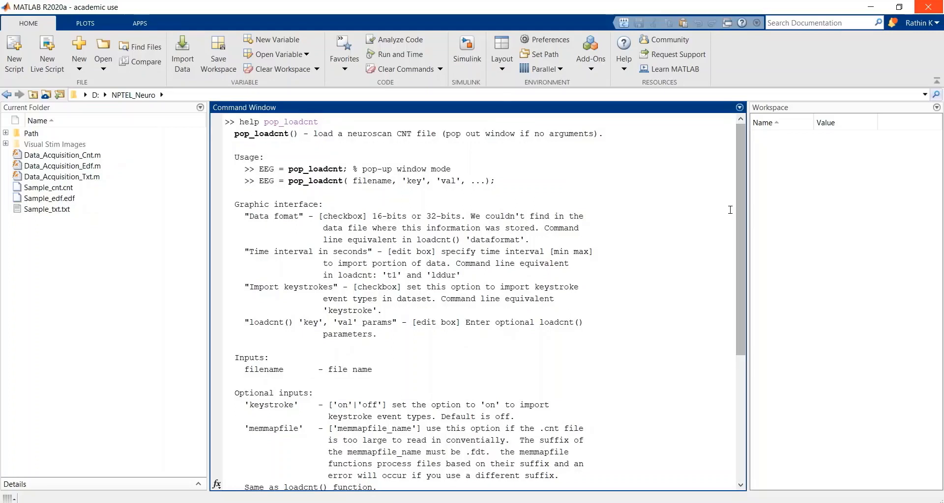
pyautogui.moveTo(490, 180); pyautogui.dragTo(285, 181)
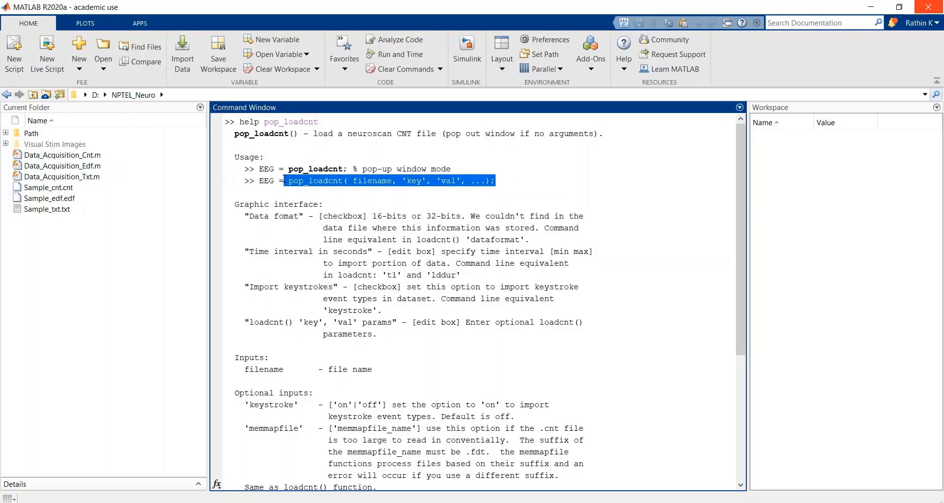
pyautogui.moveTo(742, 209); pyautogui.dragTo(733, 348)
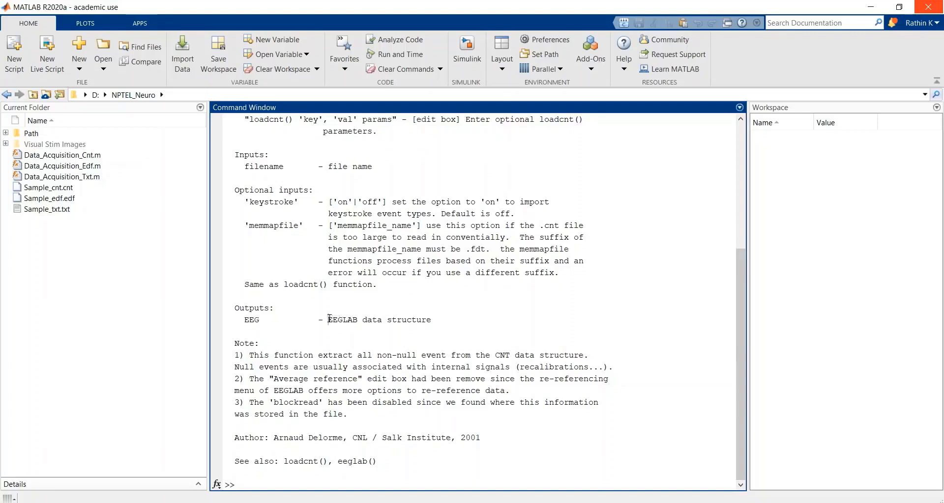
pyautogui.moveTo(329, 319); pyautogui.dragTo(439, 321)
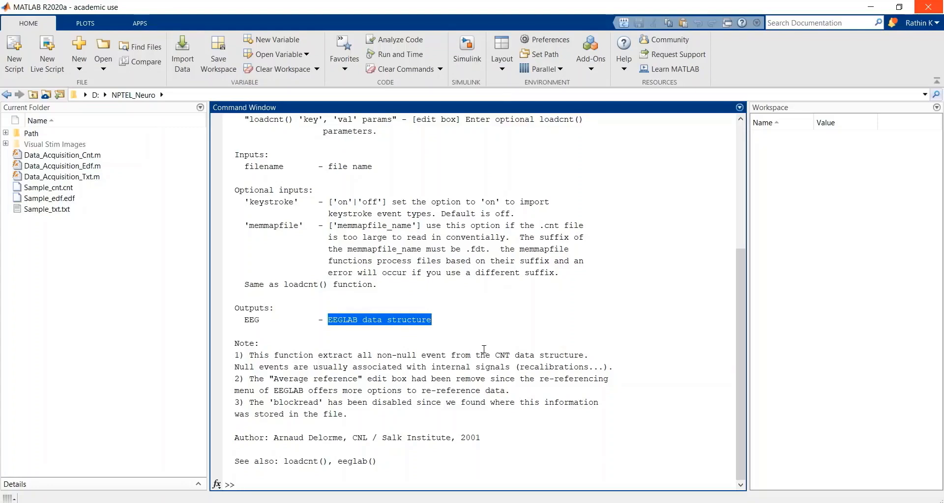
# Step: Clear the Command Window and enter EEG = pop_loadcnt() as the start of the load command
pyautogui.click(291, 481)
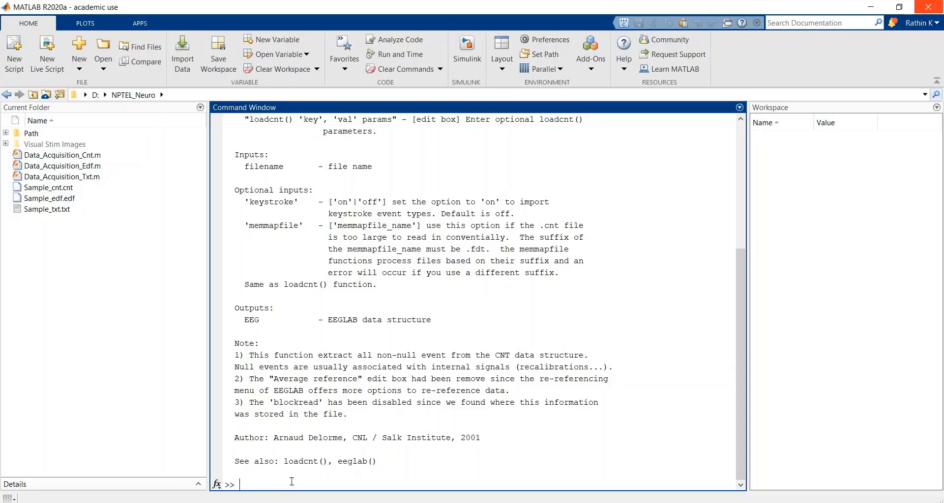
pyautogui.write('clc')
pyautogui.press('Return')
pyautogui.write('EEG')
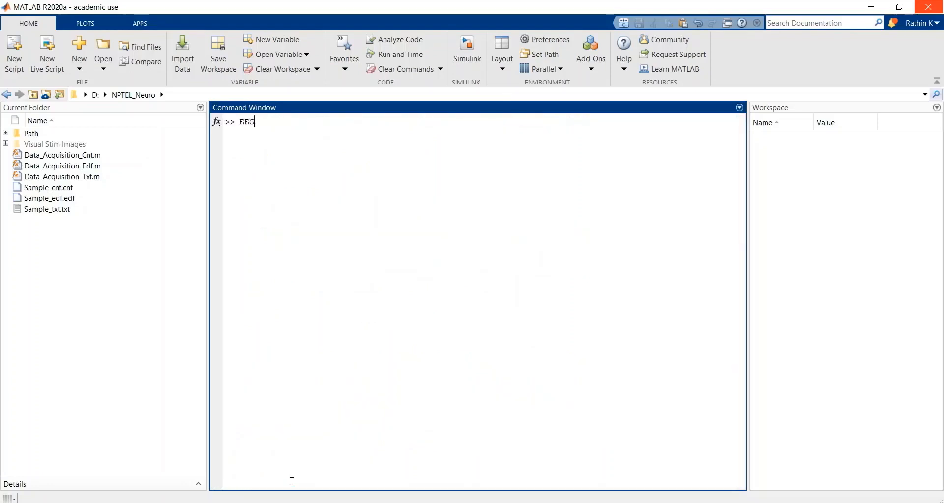
pyautogui.write(' = pop_')
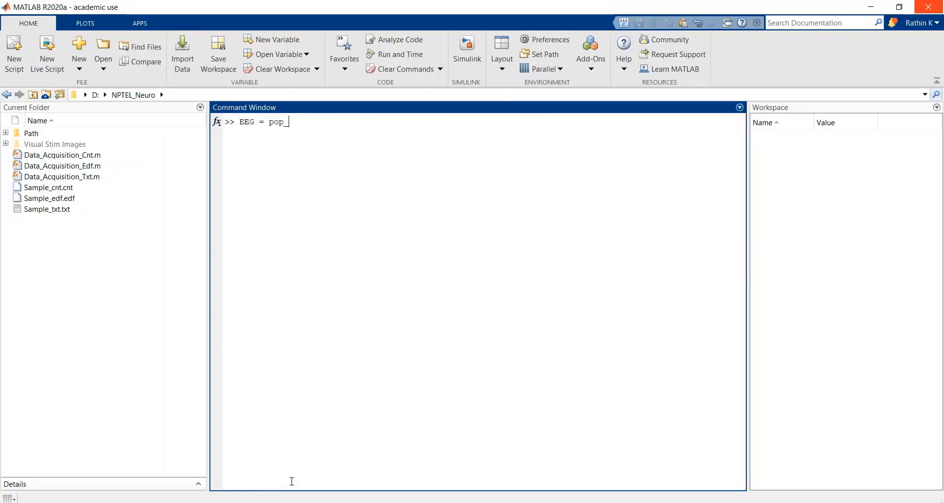
pyautogui.write('loadcnt')
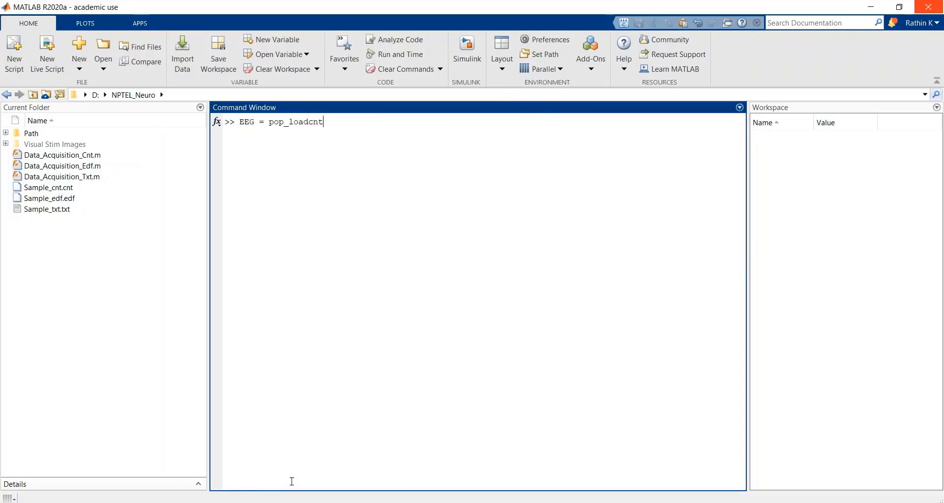
pyautogui.write('()')
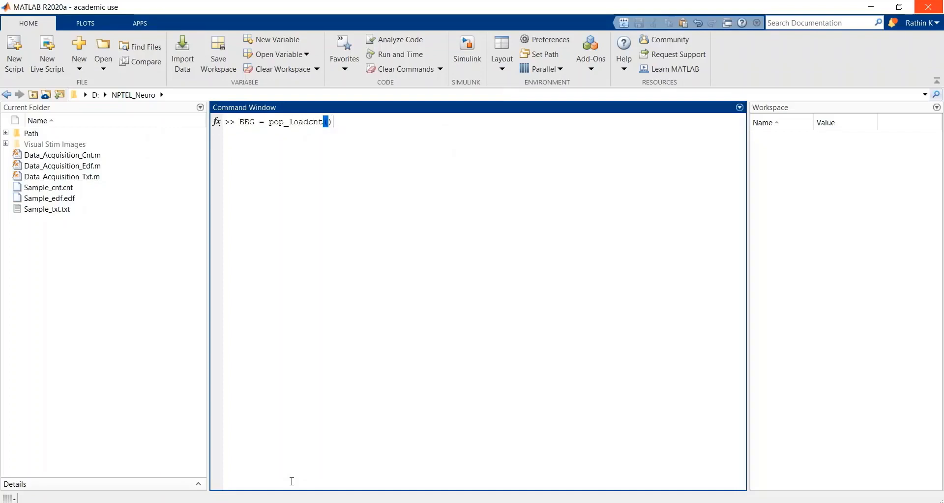
# Step: Inside the pop_loadcnt parentheses, start a strcat call with pwd and an opening quote and backslash: strcat(pwd,'\
pyautogui.press('Left')
pyautogui.write('str')
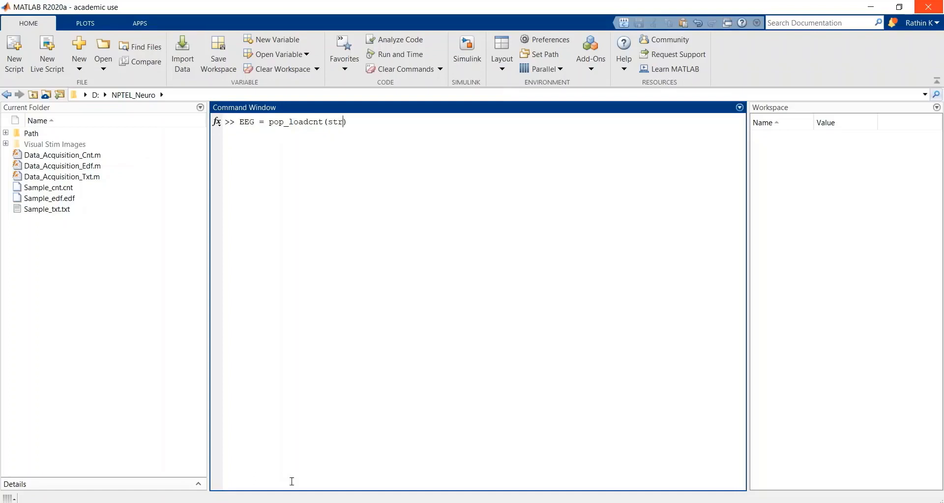
pyautogui.write('cat(pwd,')
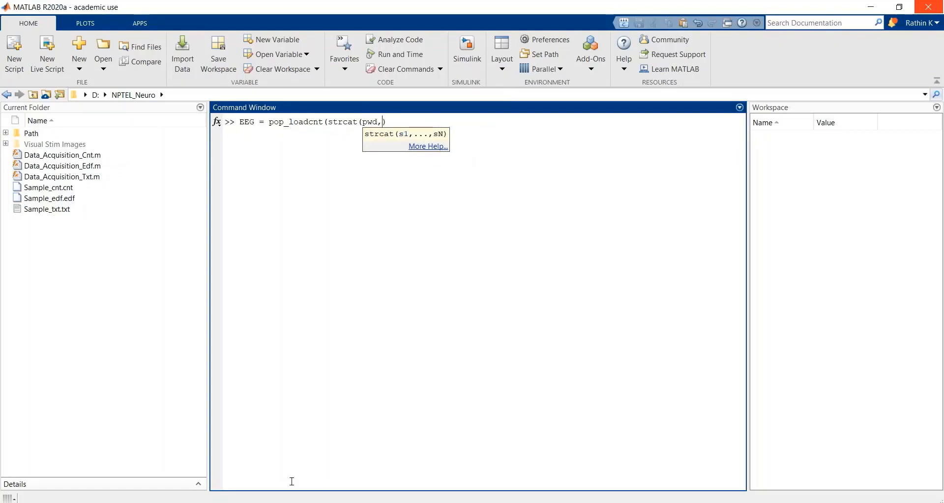
pyautogui.write('\\')
pyautogui.press('BackSpace')
pyautogui.write("'")
pyautogui.write('\\')
pyautogui.write('D')
pyautogui.write('a')
pyautogui.write('ta')
pyautogui.write('_A')
pyautogui.press('BackSpace')
pyautogui.press('BackSpace')
pyautogui.press('BackSpace')
pyautogui.press('BackSpace')
pyautogui.press('BackSpace')
pyautogui.press('BackSpace')
# Step: Complete the path with Sample_cnt.cnt, close the quote and parentheses, and run the command to load the recording into EEG
pyautogui.write("Sample_cnt.cnt'")
pyautogui.press('Right')
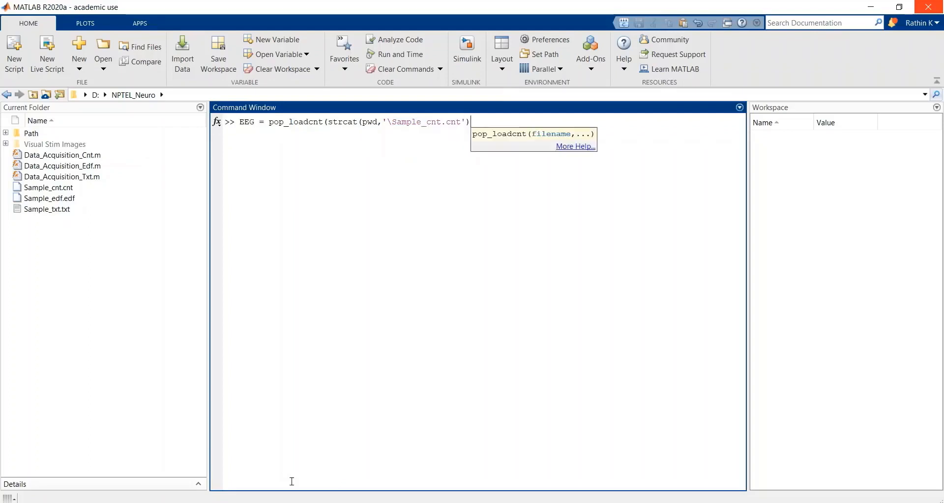
pyautogui.write(')')
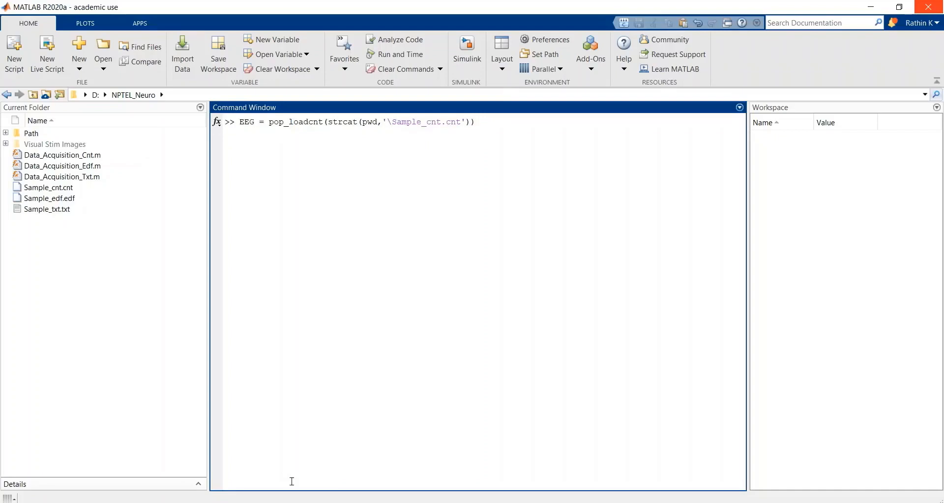
pyautogui.press('Return')
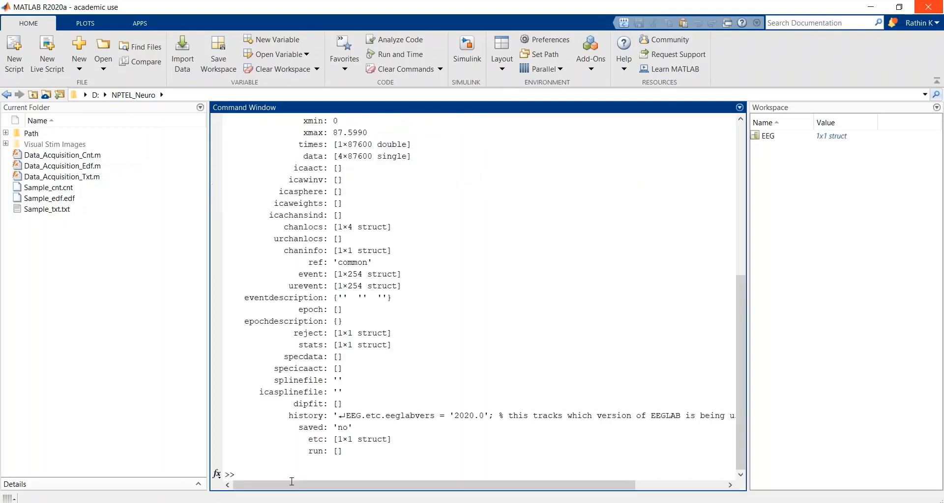
# Step: Open the EEG structure from the workspace and examine its xmax and data fields
pyautogui.doubleClick(766, 136)
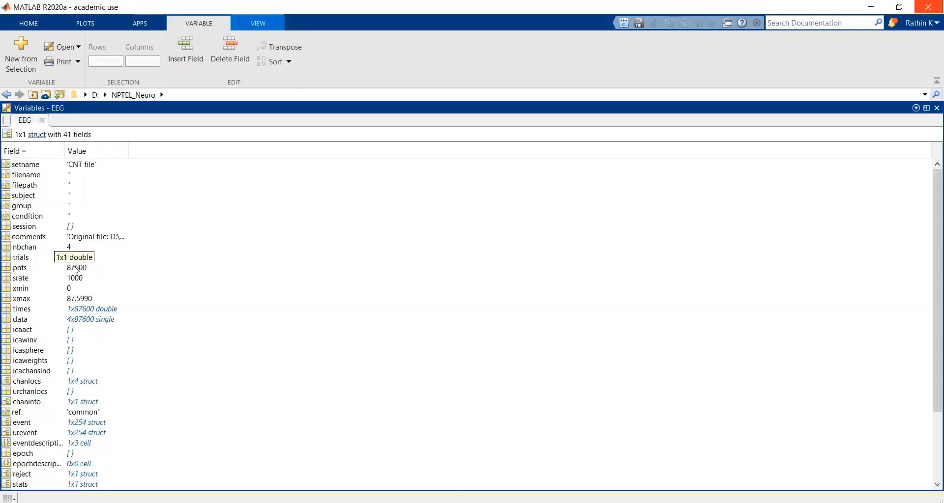
pyautogui.click(90, 299)
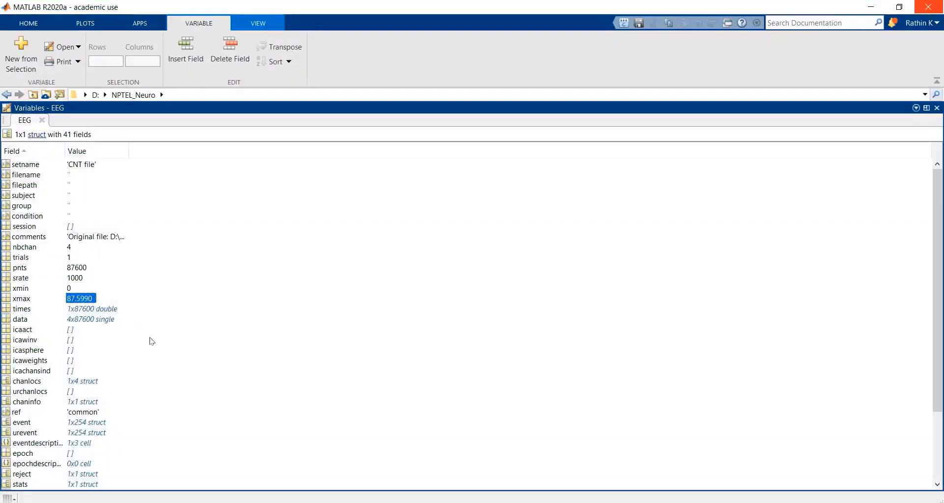
pyautogui.click(107, 324)
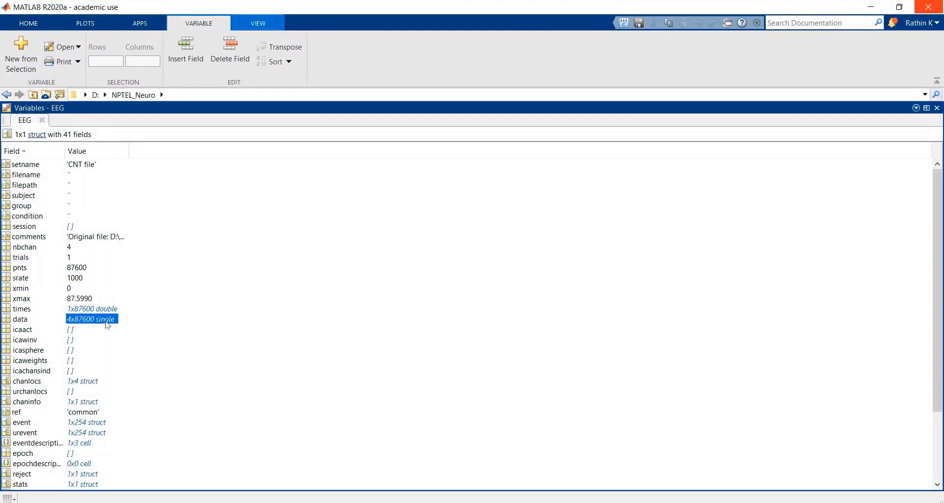
# Step: Open the data field of EEG and examine the channel values in rows 1 to 3 across columns 1 to 128
pyautogui.doubleClick(107, 325)
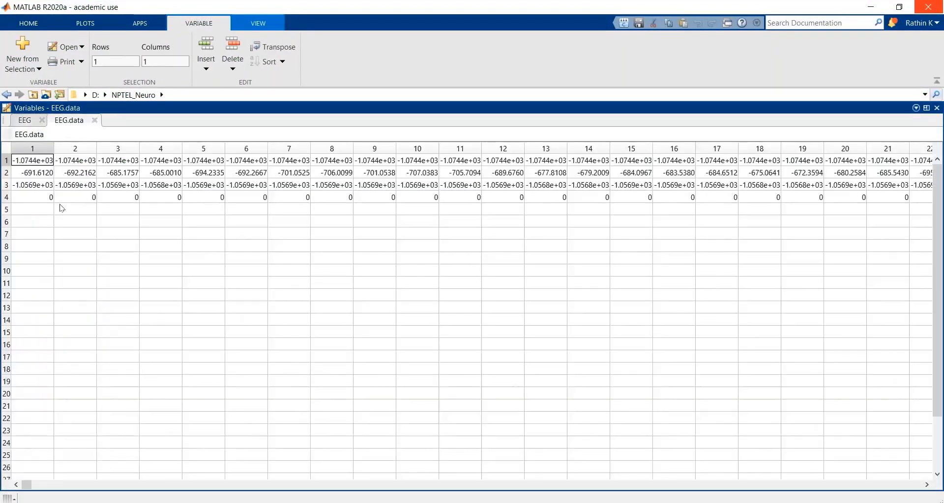
pyautogui.keyDown('shift'); pyautogui.click(49, 185); pyautogui.keyUp('shift')
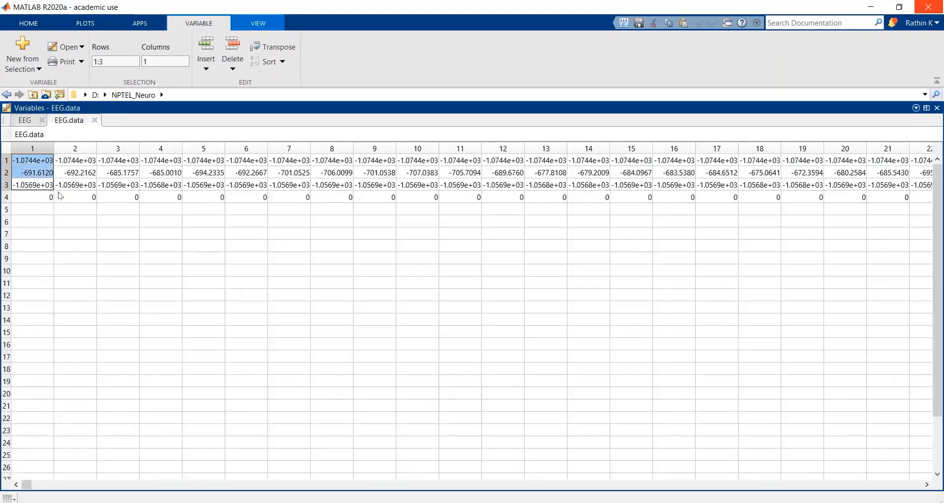
pyautogui.hotkey('shift', 'Right')
pyautogui.hotkey('shift', 'Right')
pyautogui.hotkey('shift', 'Right')
pyautogui.hotkey('shift', 'Right')
pyautogui.hotkey('shift', 'Right')
pyautogui.hotkey('shift', 'Right')
pyautogui.hotkey('shift', 'Right')
pyautogui.hotkey('shift', 'Right')
pyautogui.hotkey('shift', 'Right')
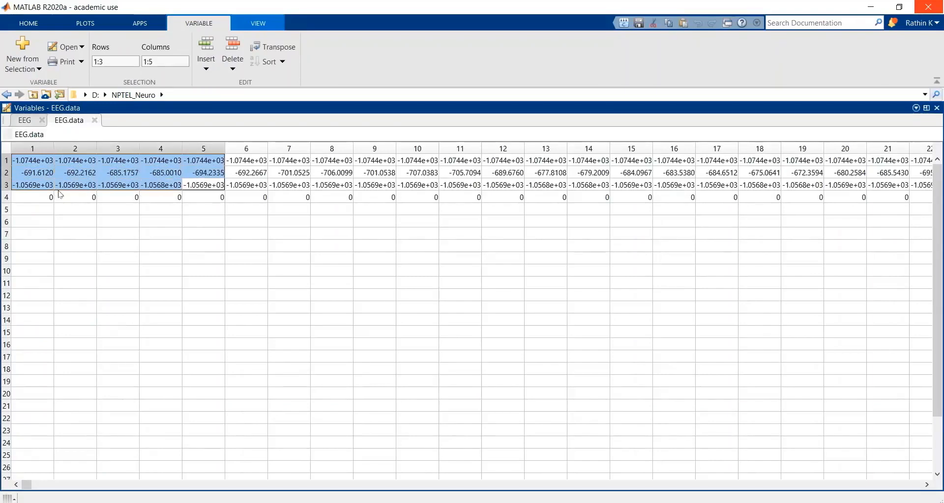
pyautogui.hotkey('shift', 'Right')
pyautogui.hotkey('shift', 'Right')
pyautogui.hotkey('shift', 'Right')
pyautogui.hotkey('shift', 'Right')
pyautogui.hotkey('shift', 'Right')
pyautogui.hotkey('shift', 'Right')
pyautogui.hotkey('shift', 'Right')
pyautogui.hotkey('shift', 'Right')
pyautogui.hotkey('shift', 'Right')
pyautogui.hotkey('shift', 'Right')
pyautogui.hotkey('shift', 'Right')
pyautogui.hotkey('shift', 'Right')
pyautogui.hotkey('shift', 'Right')
pyautogui.hotkey('shift', 'Right')
pyautogui.hotkey('shift', 'Right')
pyautogui.hotkey('shift', 'Right')
pyautogui.hotkey('shift', 'Right')
pyautogui.hotkey('shift', 'Right')
pyautogui.hotkey('shift', 'Right')
pyautogui.hotkey('shift', 'Right')
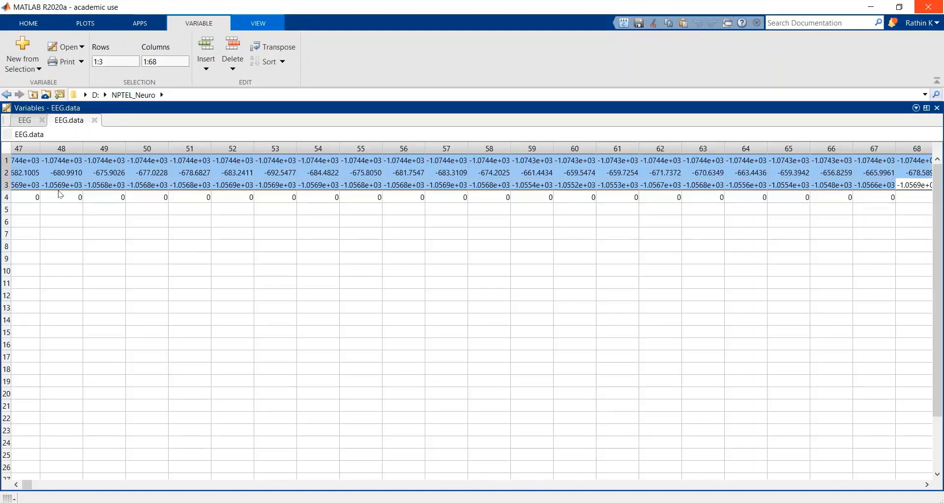
pyautogui.hotkey('shift', 'Right')
pyautogui.hotkey('shift', 'Right')
pyautogui.hotkey('shift', 'Right')
pyautogui.hotkey('shift', 'Right')
pyautogui.hotkey('shift', 'Right')
pyautogui.hotkey('shift', 'Right')
pyautogui.hotkey('shift', 'Right')
pyautogui.hotkey('shift', 'Right')
pyautogui.hotkey('shift', 'Right')
pyautogui.hotkey('shift', 'Right')
pyautogui.hotkey('shift', 'Right')
pyautogui.hotkey('shift', 'Right')
pyautogui.hotkey('shift', 'Right')
pyautogui.hotkey('shift', 'Right')
pyautogui.hotkey('shift', 'Right')
pyautogui.hotkey('shift', 'Right')
pyautogui.hotkey('shift', 'Right')
pyautogui.hotkey('shift', 'Right')
pyautogui.hotkey('shift', 'Right')
pyautogui.hotkey('shift', 'Right')
pyautogui.hotkey('shift', 'Right')
pyautogui.hotkey('shift', 'Right')
pyautogui.hotkey('shift', 'Right')
pyautogui.hotkey('shift', 'Right')
pyautogui.hotkey('shift', 'Right')
pyautogui.hotkey('shift', 'Right')
pyautogui.hotkey('shift', 'Right')
pyautogui.hotkey('shift', 'Right')
pyautogui.hotkey('shift', 'Right')
pyautogui.hotkey('shift', 'Right')
pyautogui.hotkey('shift', 'Right')
pyautogui.hotkey('shift', 'Right')
pyautogui.hotkey('shift', 'Right')
pyautogui.hotkey('shift', 'Right')
pyautogui.hotkey('shift', 'Right')
pyautogui.hotkey('shift', 'Right')
pyautogui.hotkey('shift', 'Right')
pyautogui.hotkey('shift', 'Right')
pyautogui.hotkey('shift', 'Right')
pyautogui.hotkey('shift', 'Right')
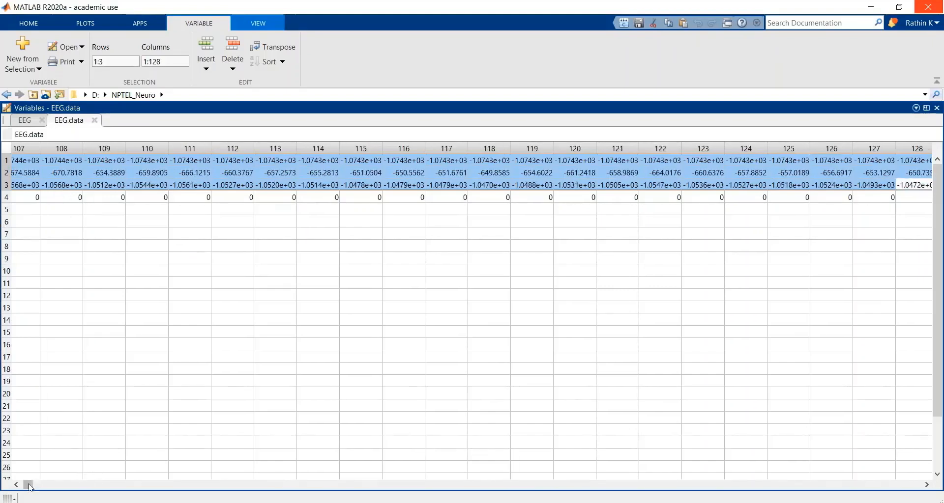
# Step: Follow row 4 of EEG.data to columns 10910 to 10913 to examine the event values, and compare them with the row 2 value
pyautogui.moveTo(28, 484); pyautogui.dragTo(37, 485)
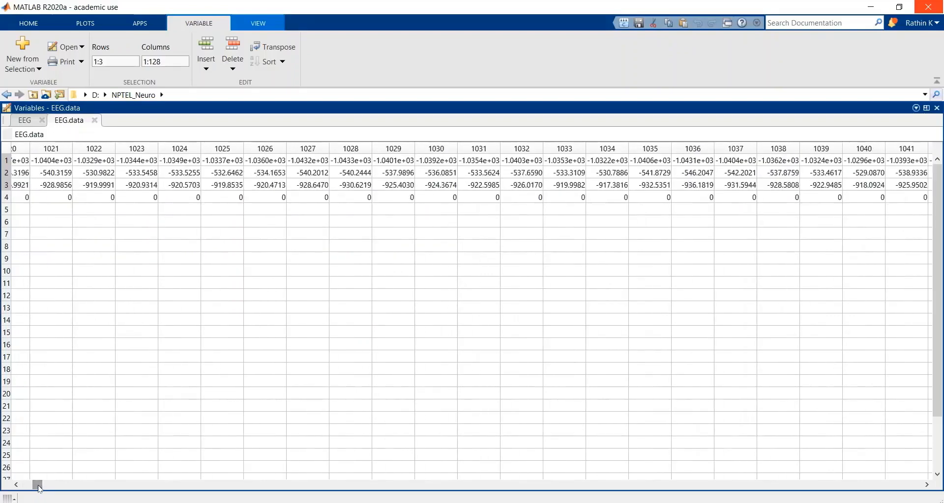
pyautogui.click(248, 201)
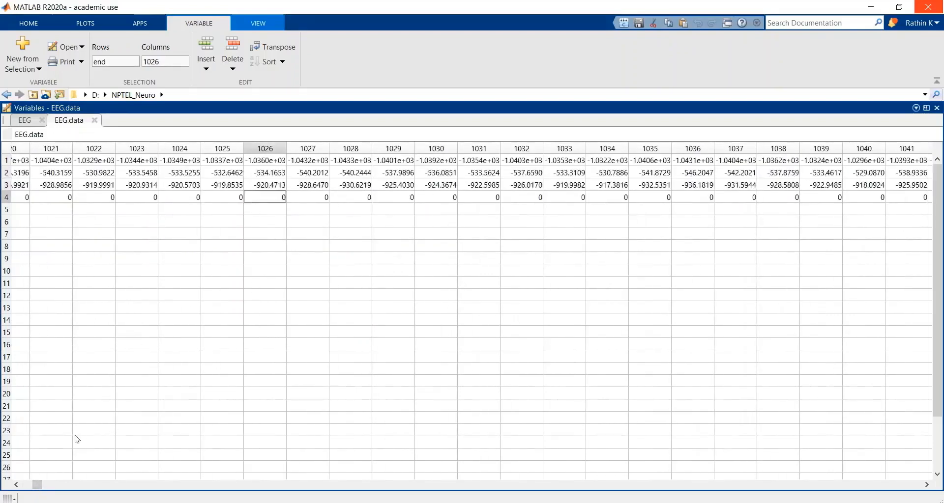
pyautogui.moveTo(37, 484); pyautogui.dragTo(136, 496)
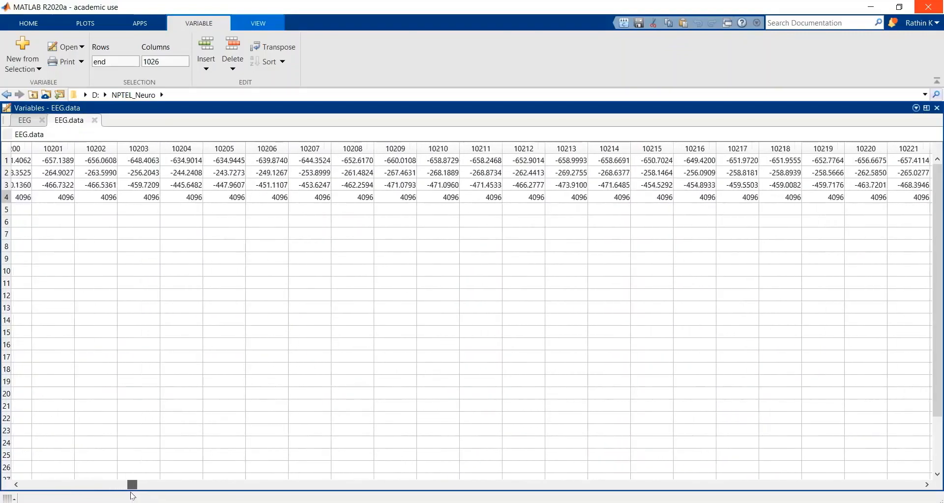
pyautogui.click(927, 486)
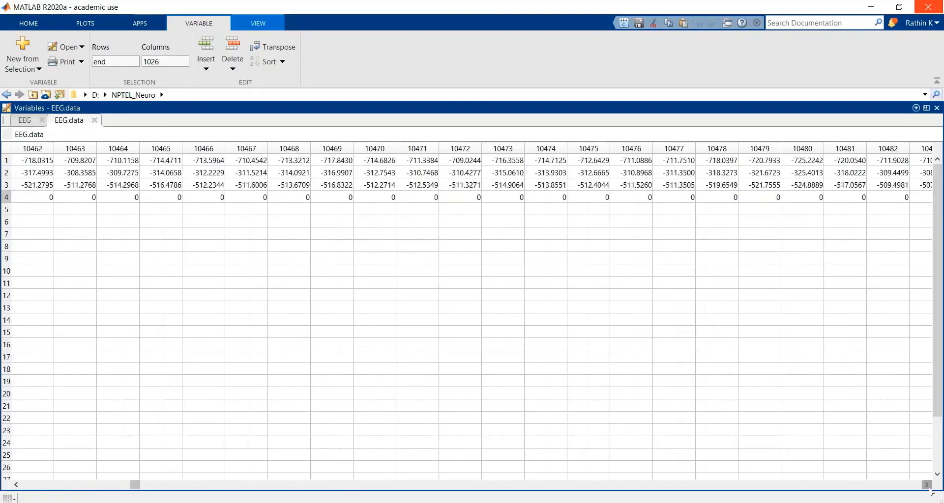
pyautogui.moveTo(927, 486); pyautogui.dragTo(921, 488)
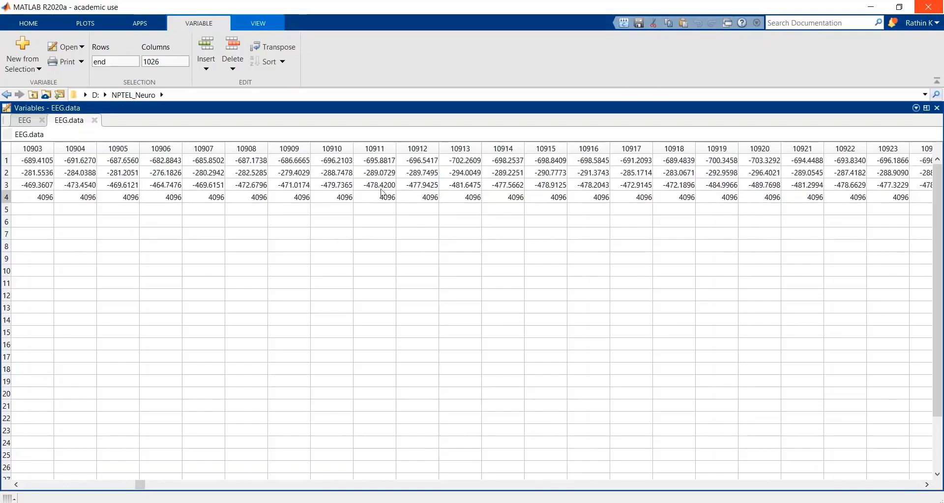
pyautogui.click(345, 199)
pyautogui.moveTo(345, 198); pyautogui.dragTo(467, 206)
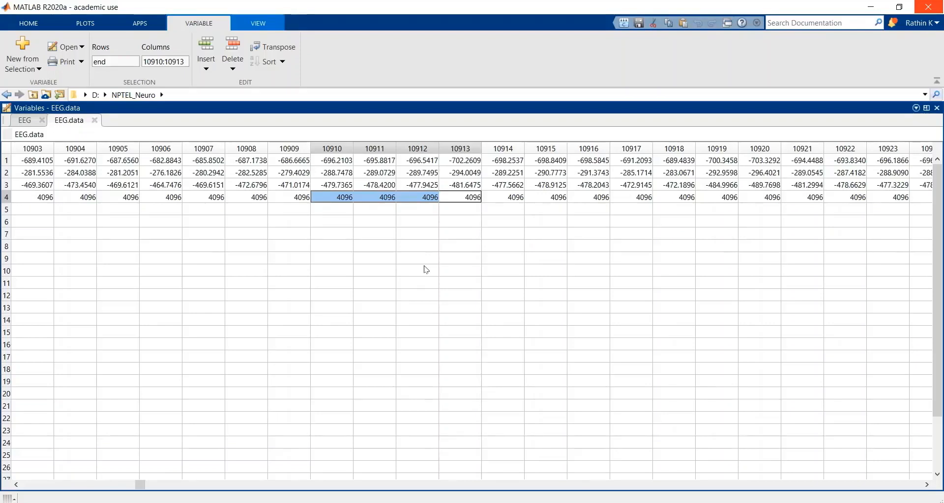
pyautogui.click(462, 171)
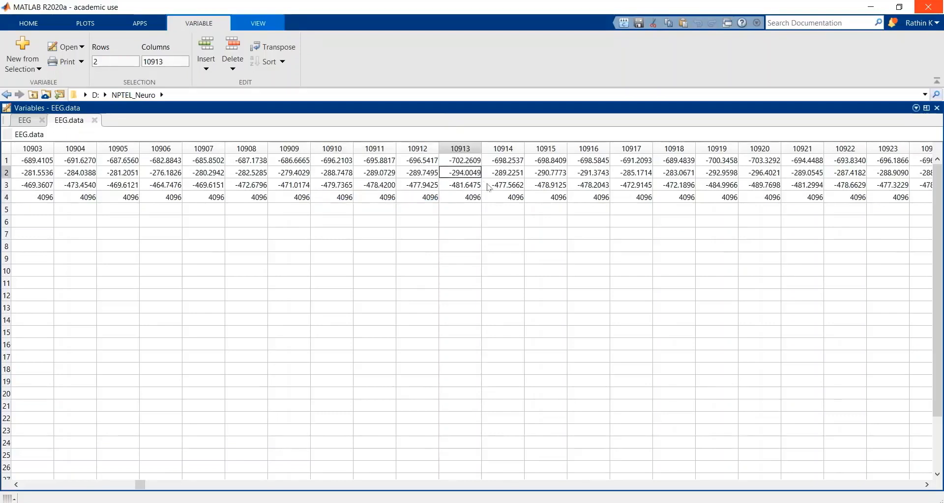
# Step: Examine the channel values in rows 1 to 3 of EEG.data, ending at columns 9695 to 9713
pyautogui.click(468, 198)
pyautogui.click(533, 163)
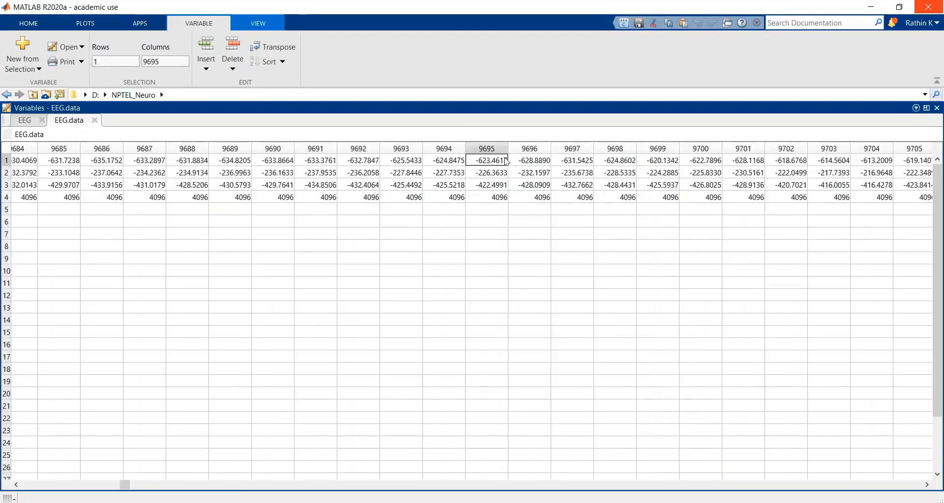
pyautogui.moveTo(506, 160); pyautogui.dragTo(505, 187)
pyautogui.hotkey('shift', 'Right')
pyautogui.hotkey('shift', 'Right')
pyautogui.hotkey('shift', 'Right')
pyautogui.hotkey('shift', 'Right')
pyautogui.hotkey('shift', 'Right')
pyautogui.hotkey('shift', 'Right')
pyautogui.hotkey('shift', 'Right')
pyautogui.hotkey('shift', 'Right')
pyautogui.hotkey('shift', 'Right')
pyautogui.hotkey('shift', 'Right')
pyautogui.hotkey('shift', 'Right')
pyautogui.hotkey('shift', 'Right')
pyautogui.hotkey('shift', 'Right')
pyautogui.hotkey('shift', 'Right')
pyautogui.hotkey('shift', 'Right')
pyautogui.hotkey('shift', 'Right')
pyautogui.hotkey('shift', 'Right')
pyautogui.hotkey('shift', 'Right')
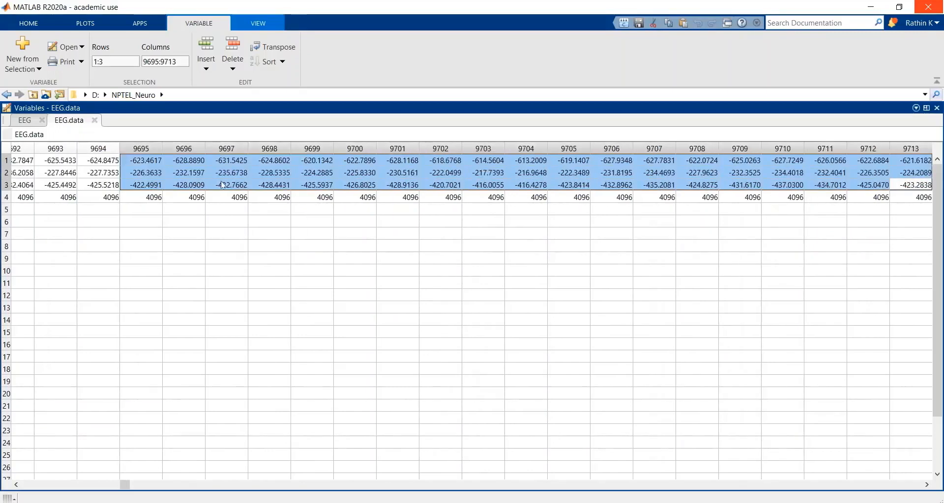
# Step: Examine the row 4 event values of EEG.data across columns 9695 to 9712, and close the EEG.data and EEG variable views
pyautogui.click(147, 188)
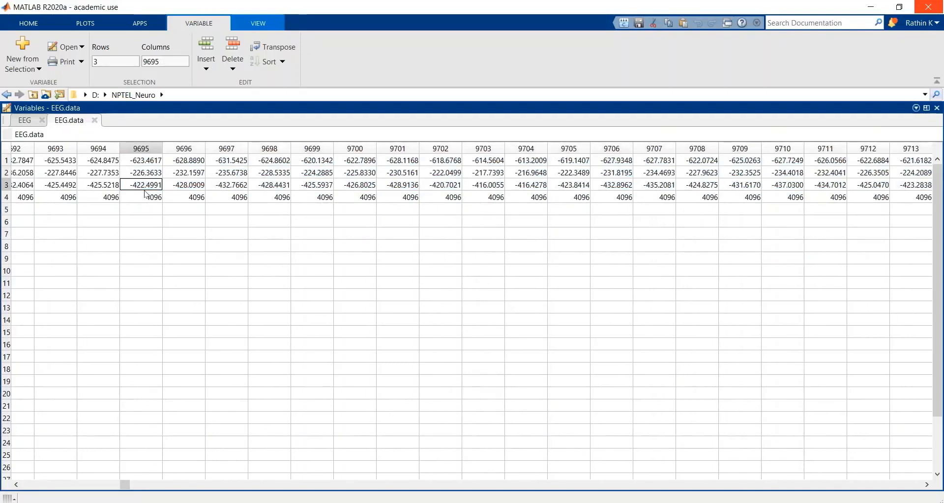
pyautogui.click(147, 197)
pyautogui.hotkey('shift', 'Right')
pyautogui.hotkey('shift', 'Right')
pyautogui.hotkey('shift', 'Right')
pyautogui.hotkey('shift', 'Right')
pyautogui.hotkey('shift', 'Right')
pyautogui.hotkey('shift', 'Right')
pyautogui.hotkey('shift', 'Right')
pyautogui.hotkey('shift', 'Right')
pyautogui.hotkey('shift', 'Right')
pyautogui.hotkey('shift', 'Right')
pyautogui.hotkey('shift', 'Right')
pyautogui.hotkey('shift', 'Right')
pyautogui.hotkey('shift', 'Right')
pyautogui.hotkey('shift', 'Right')
pyautogui.hotkey('shift', 'Right')
pyautogui.hotkey('shift', 'Right')
pyautogui.hotkey('shift', 'Right')
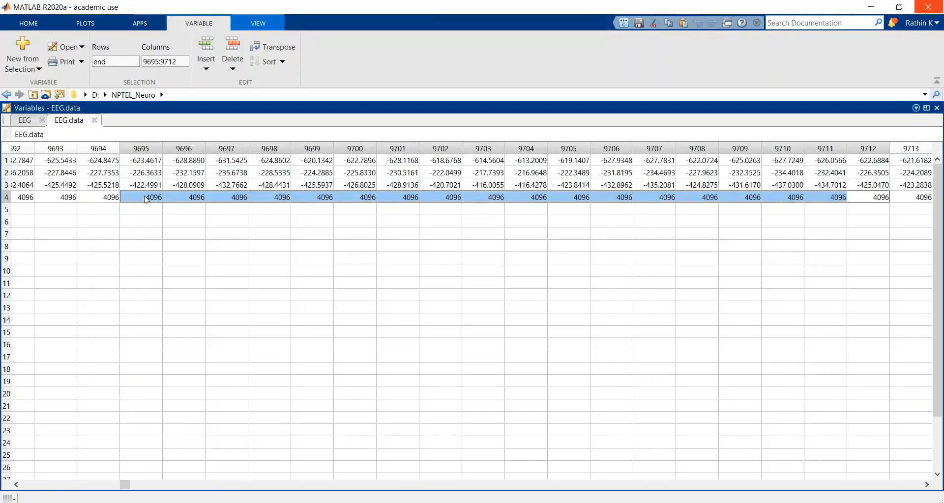
pyautogui.click(95, 122)
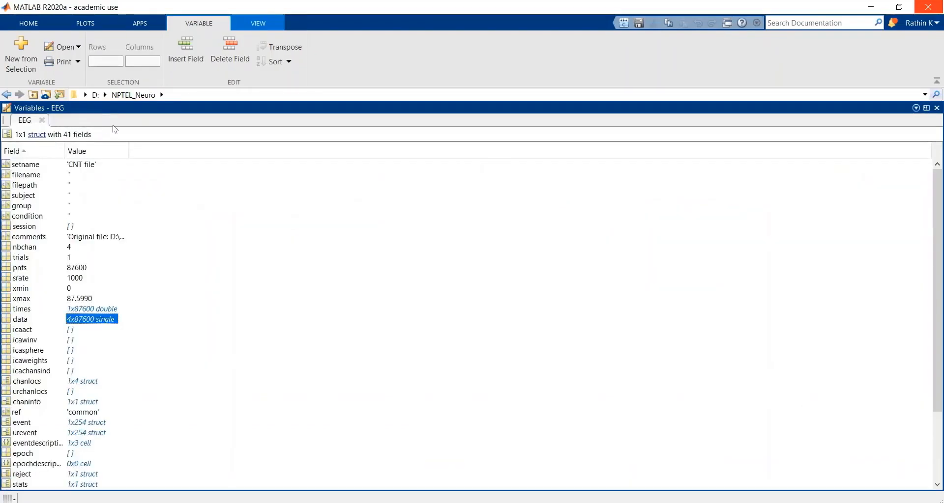
pyautogui.click(42, 120)
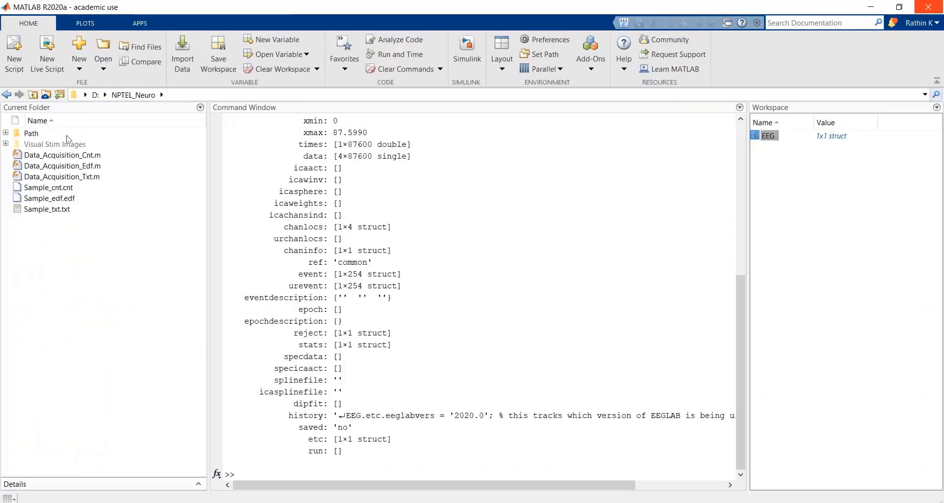
# Step: Clear the Command Window with clc and plot the second channel with plot(EEG.data(2,:))
pyautogui.click(314, 469)
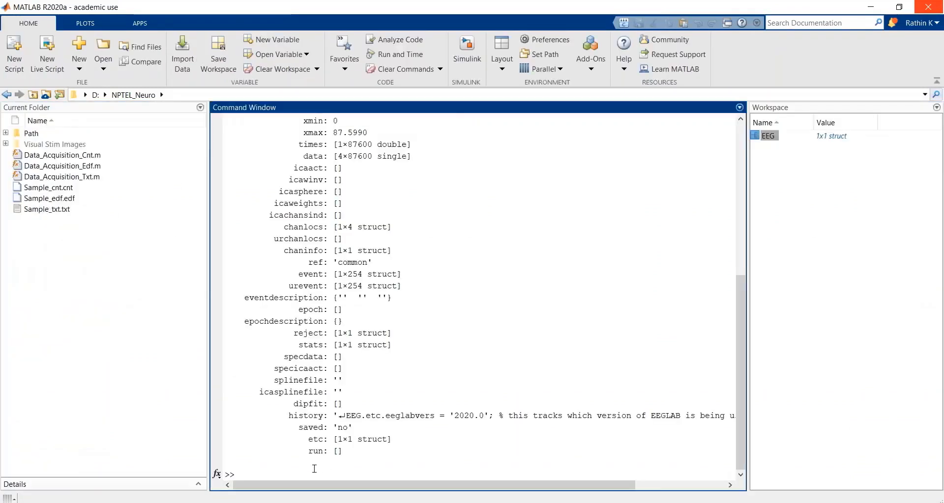
pyautogui.write('clc')
pyautogui.press('Return')
pyautogui.write('pl')
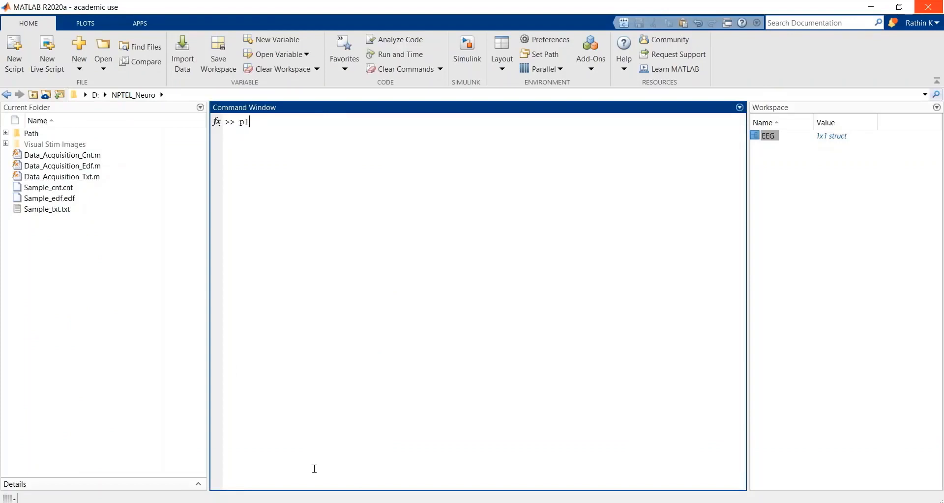
pyautogui.write('ot(EEG.data')
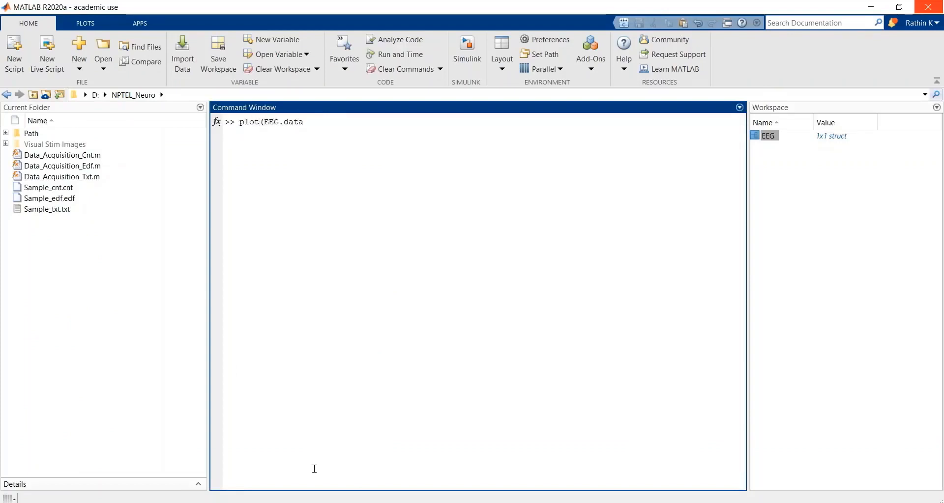
pyautogui.write('(2,:))')
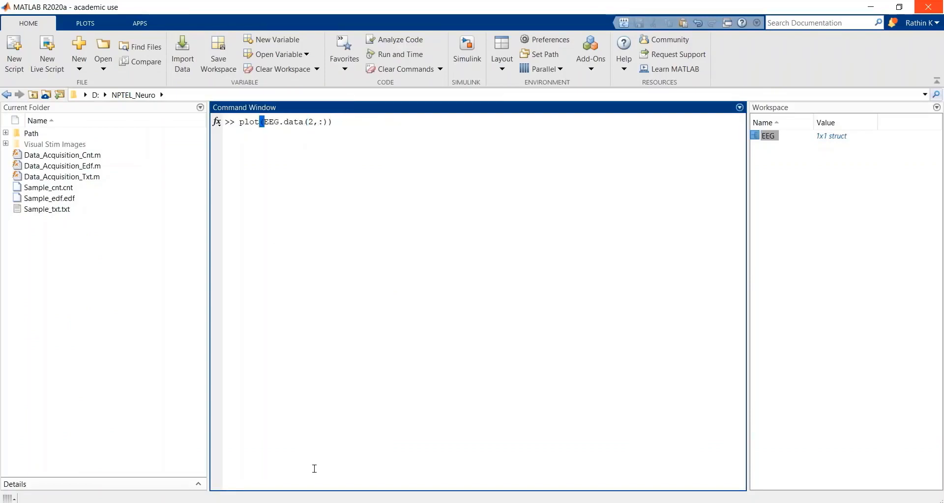
pyautogui.press('Return')
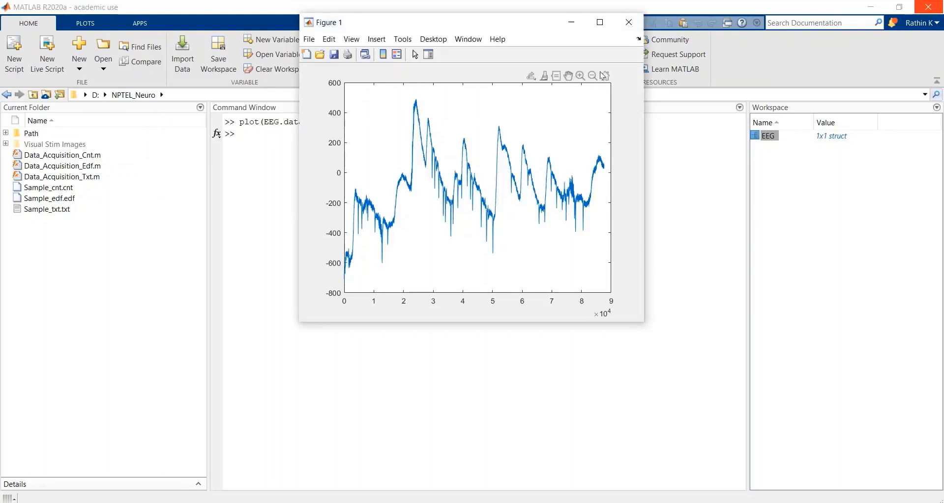
pyautogui.moveTo(531, 25); pyautogui.dragTo(630, 39)
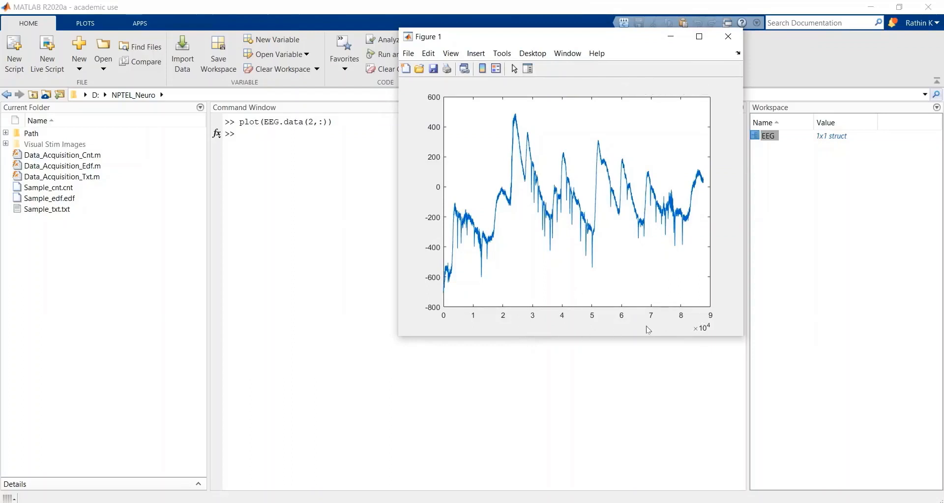
# Step: Close the figure, recall the plot(EEG.data(2,:)) command and add a comma before EEG.data to make room for an x argument
pyautogui.click(734, 38)
pyautogui.press('Up')
pyautogui.press('Left')
pyautogui.press('Left')
pyautogui.press('Left')
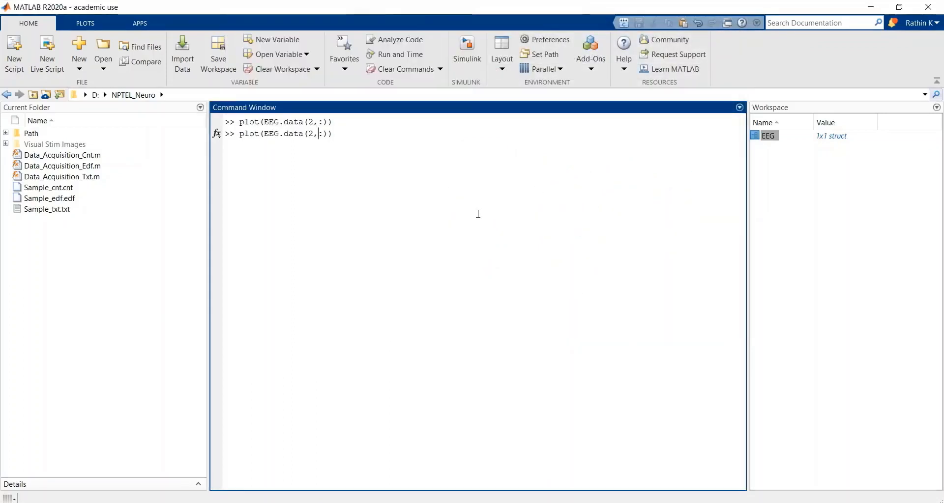
pyautogui.press('Right')
pyautogui.write(',')
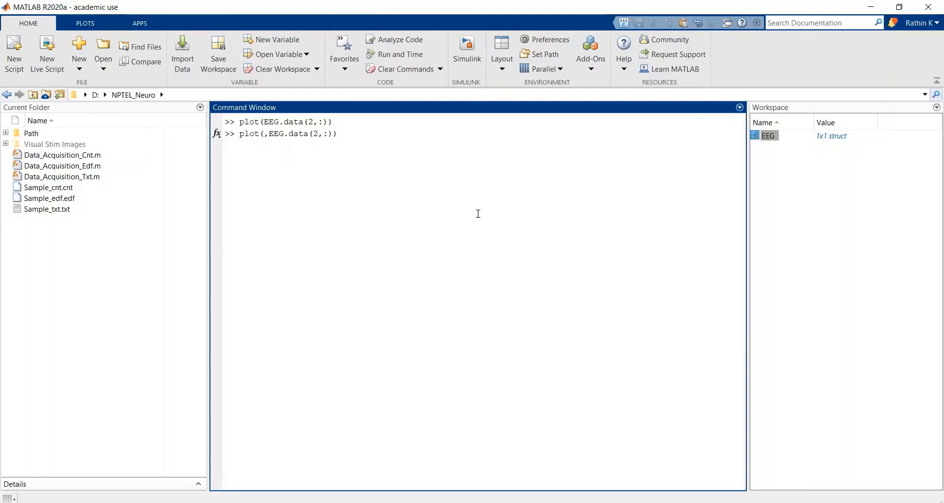
pyautogui.write('(1:length')
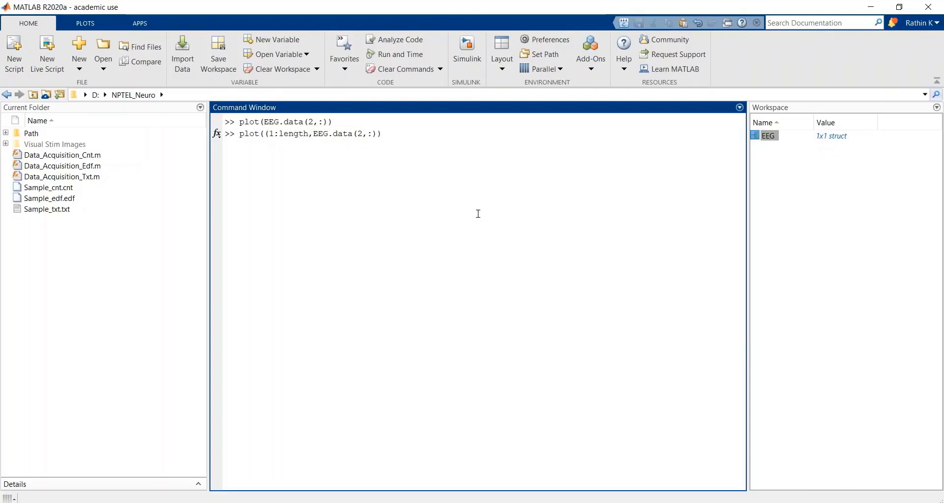
pyautogui.write('(EEG.data)')
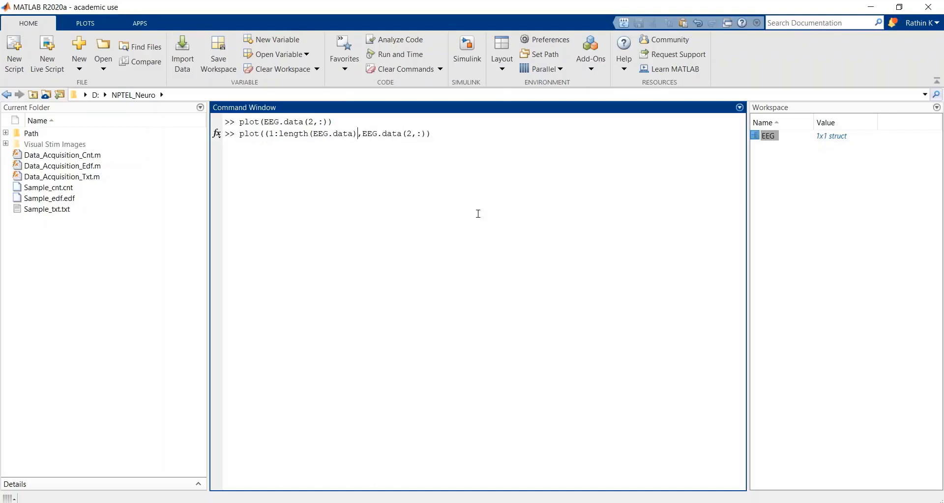
pyautogui.write(')/1000')
# Step: Enter (1:length(EEG.data))/1000 as the first argument of the plot command
pyautogui.press('End')
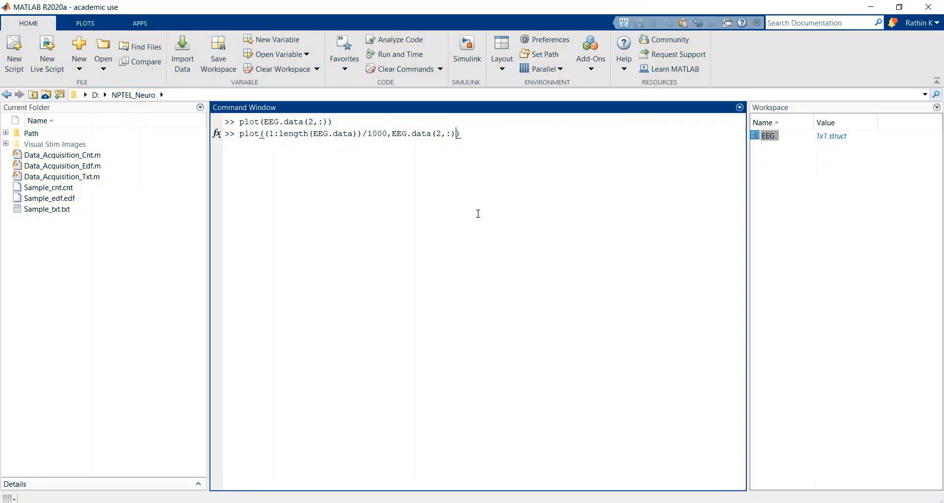
# Step: Select the 1000 divisor in the plot command and look up the sampling-rate field name in the EEG structure
pyautogui.press('Left')
pyautogui.press('Left')
pyautogui.press('Left')
pyautogui.press('Left')
pyautogui.press('Left')
pyautogui.press('Left')
pyautogui.press('Left')
pyautogui.press('Left')
pyautogui.press('Left')
pyautogui.press('Left')
pyautogui.press('Left')
pyautogui.press('Left')
pyautogui.press('Left')
pyautogui.press('Left')
pyautogui.hotkey('shift', 'Left')
pyautogui.hotkey('shift', 'Left')
pyautogui.hotkey('shift', 'Left')
pyautogui.hotkey('shift', 'Left')
pyautogui.doubleClick(767, 136)
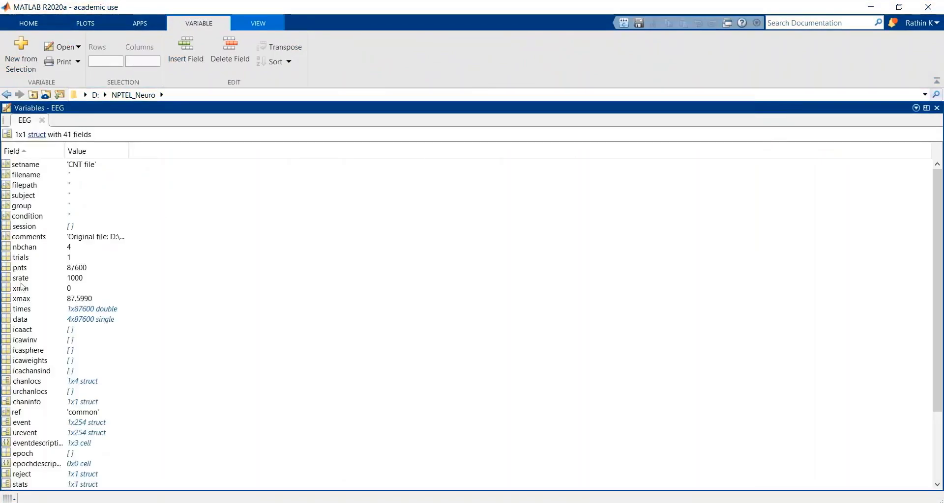
pyautogui.scroll(-1, 17, 281)
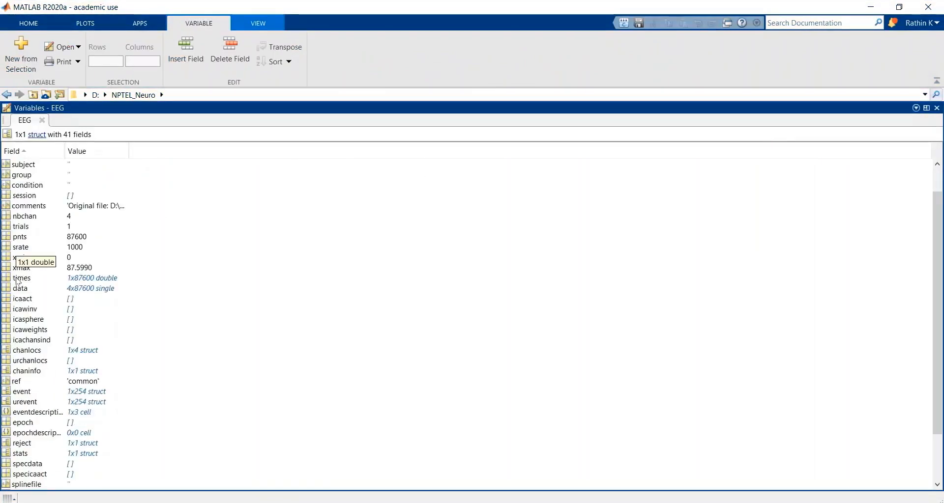
pyautogui.click(42, 121)
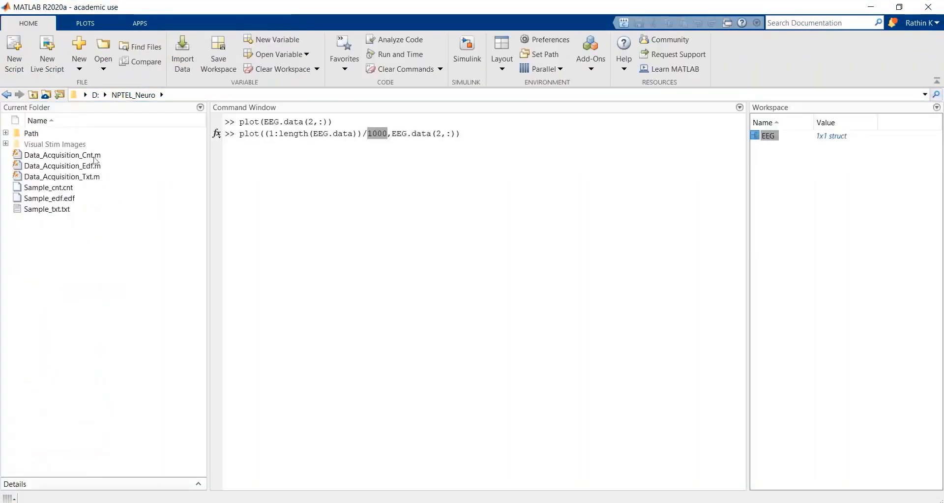
# Step: Replace the 1000 divisor in the plot command with the EEG structure's srate field
pyautogui.click(383, 133)
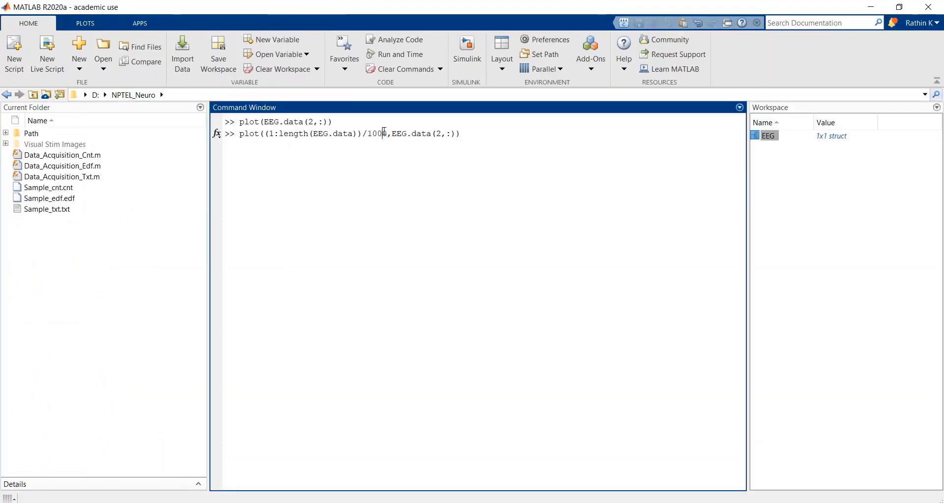
pyautogui.hotkey('shift', 'Left')
pyautogui.hotkey('shift', 'Left')
pyautogui.hotkey('shift', 'Left')
pyautogui.hotkey('shift', 'Left')
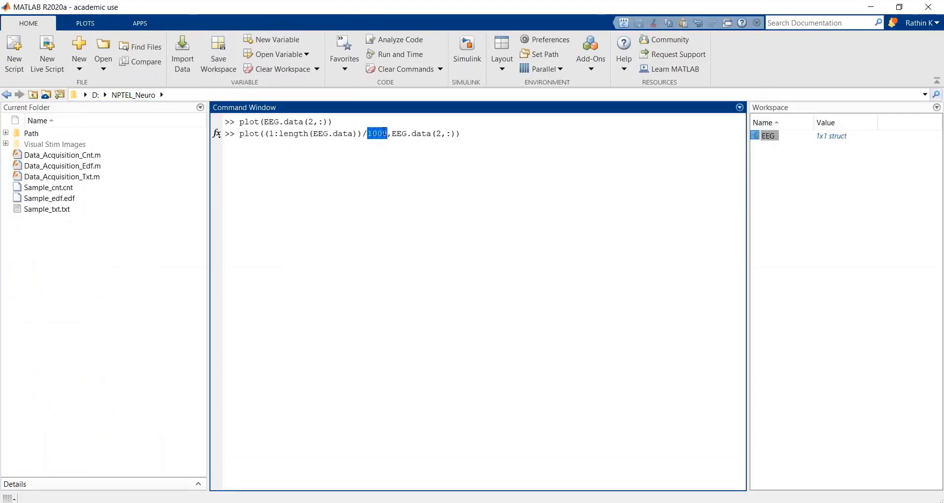
pyautogui.write('EEG')
pyautogui.write('.srate')
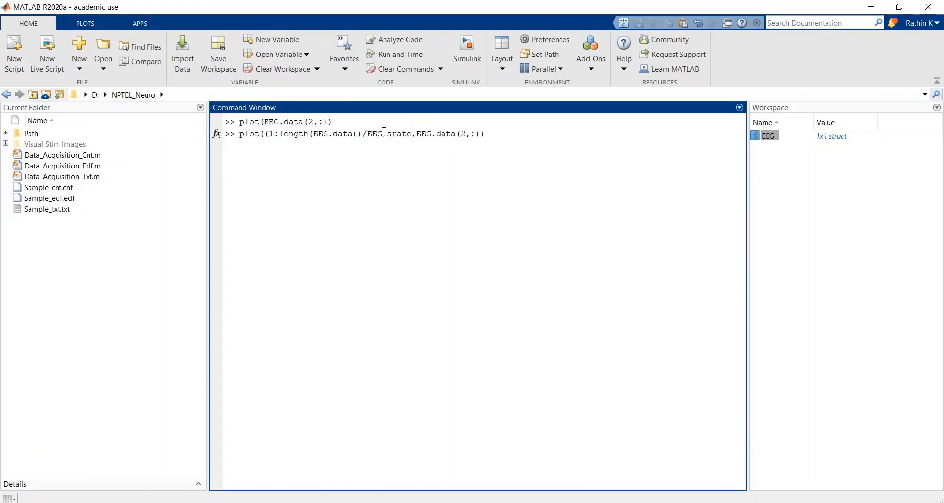
pyautogui.click(499, 131)
# Step: Open the EEG structure, examine its srate and setname fields, and close it
pyautogui.doubleClick(769, 136)
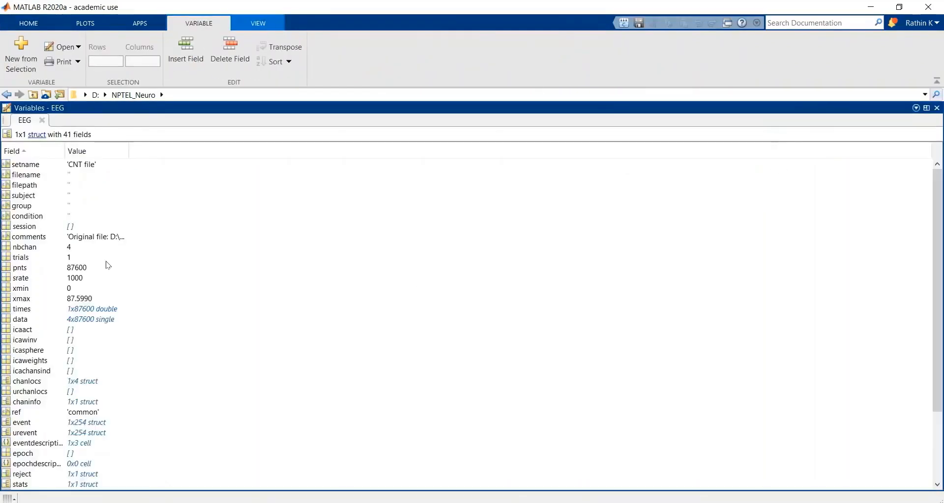
pyautogui.click(27, 284)
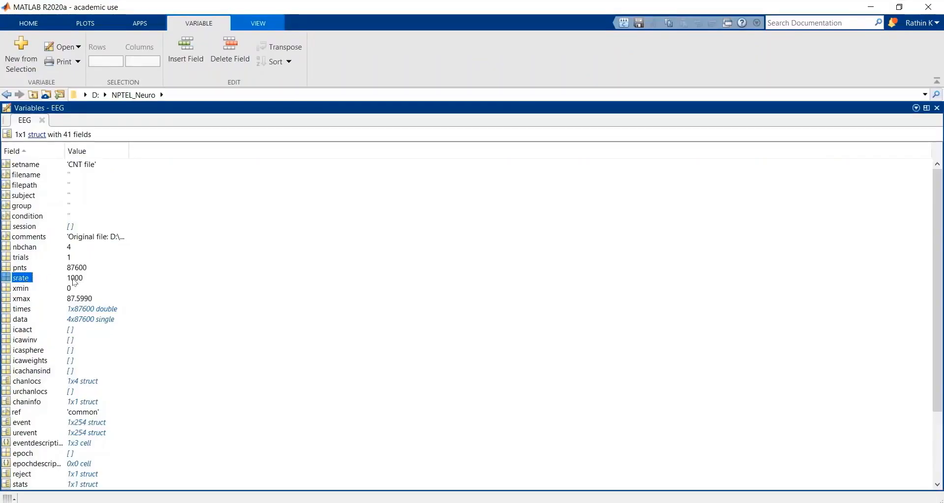
pyautogui.click(26, 164)
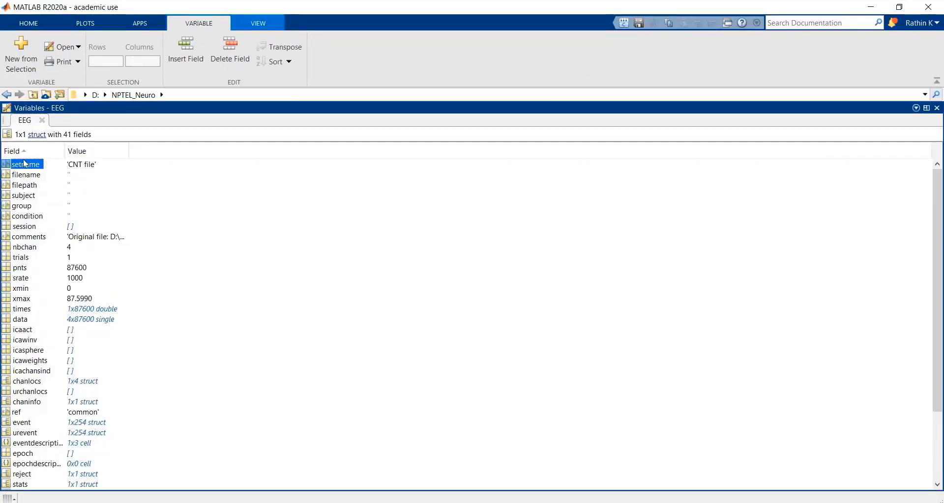
pyautogui.click(42, 121)
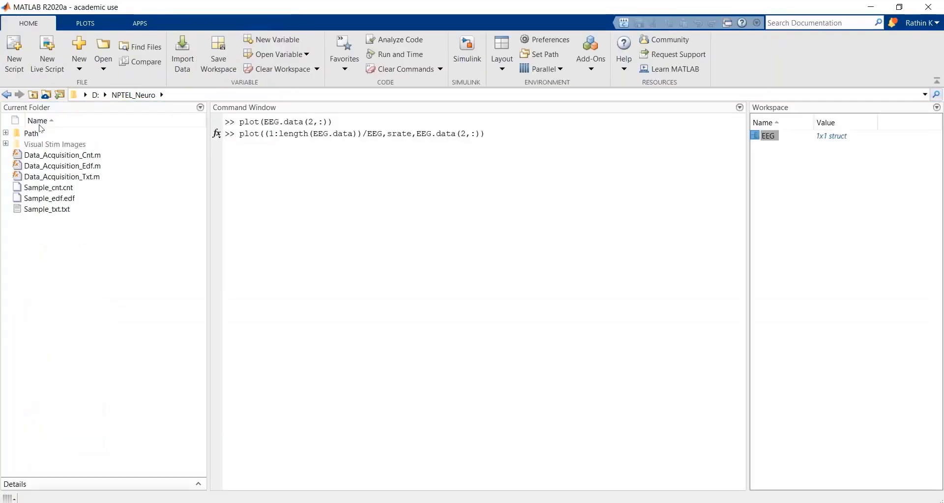
# Step: Correct the comma between EEG and srate to a period, run the plot command and maximize the figure
pyautogui.click(523, 131)
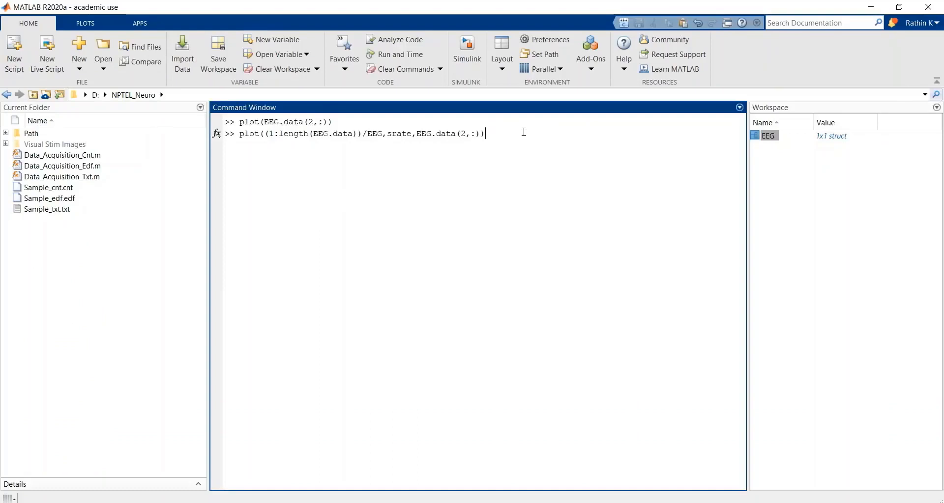
pyautogui.click(386, 134)
pyautogui.press('BackSpace')
pyautogui.write('.')
pyautogui.click(513, 140)
pyautogui.press('Return')
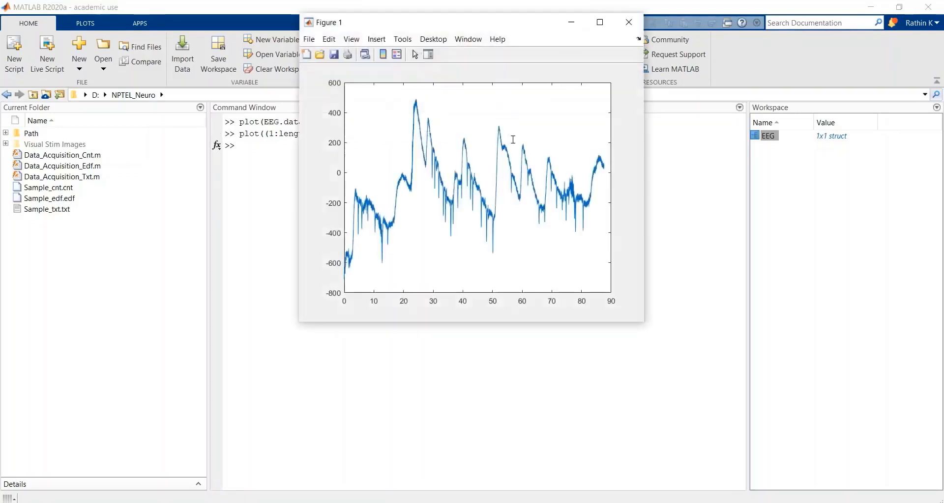
pyautogui.click(601, 29)
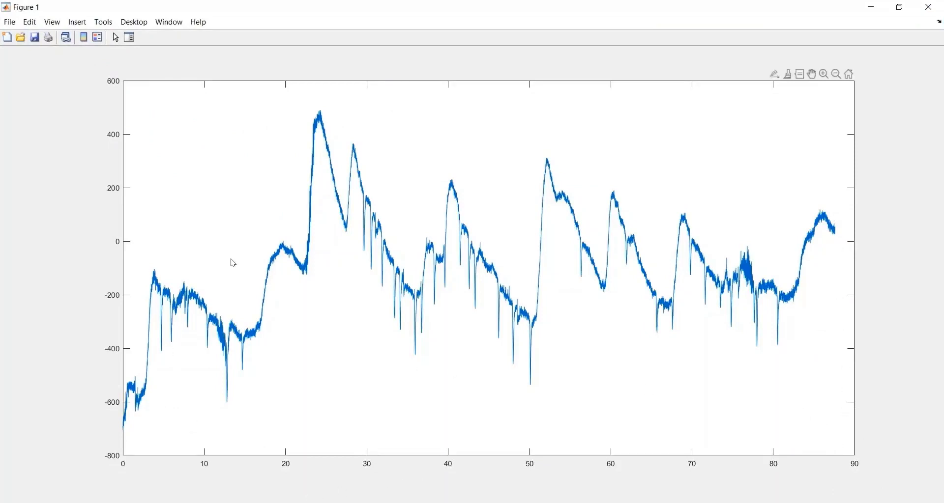
# Step: Close the figure, recall plot(EEG.data(2,:)), change its row index to 4 and run it to plot the event channel
pyautogui.click(929, 7)
pyautogui.press('Up')
pyautogui.press('Up')
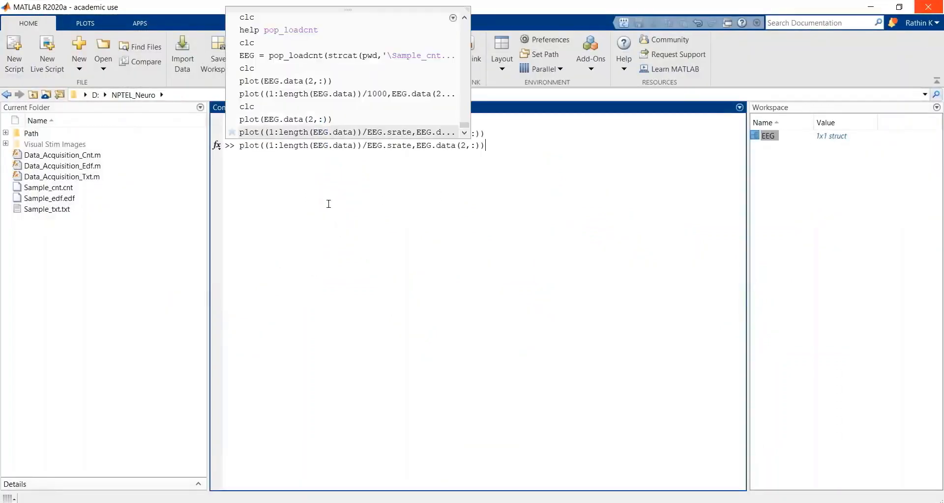
pyautogui.press('Down')
pyautogui.press('Up')
pyautogui.press('Left')
pyautogui.press('Left')
pyautogui.press('Left')
pyautogui.press('Left')
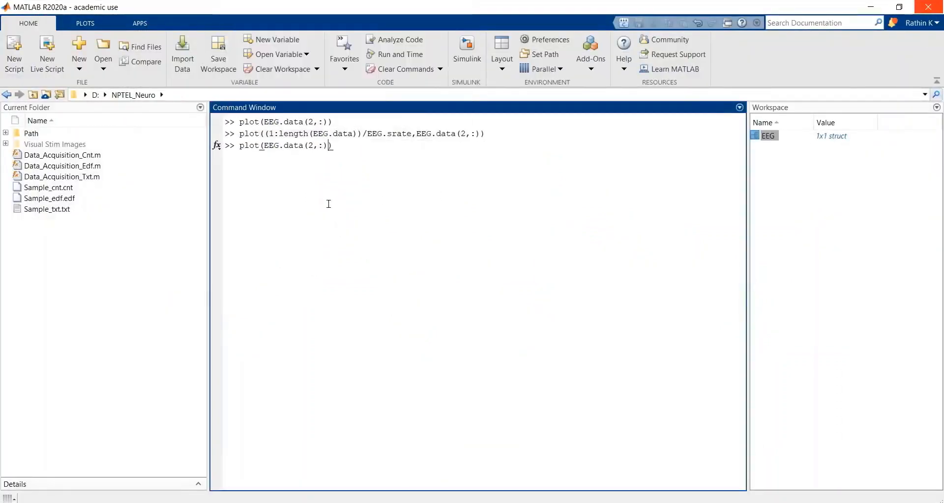
pyautogui.hotkey('shift', 'Left')
pyautogui.write('4')
pyautogui.press('Return')
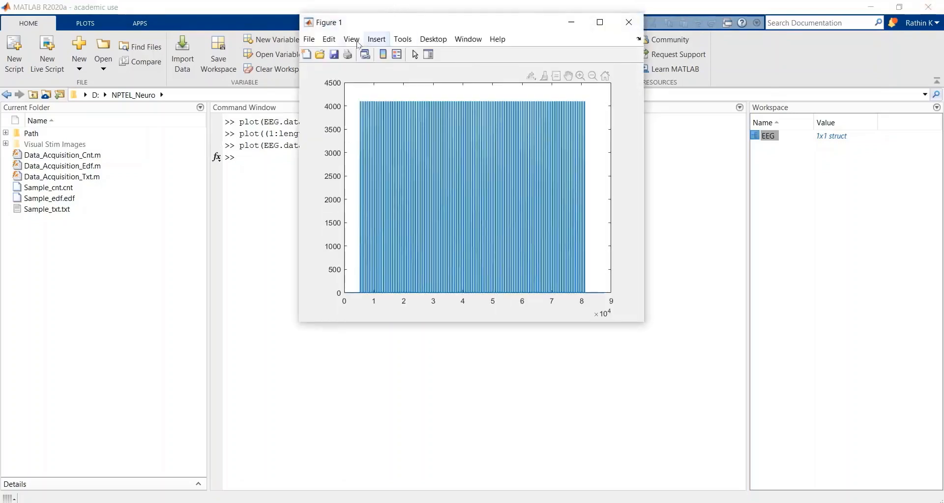
# Step: Zoom in on the event pulses in the figure between about 4,000 and 32,000 samples over their full height
pyautogui.click(405, 40)
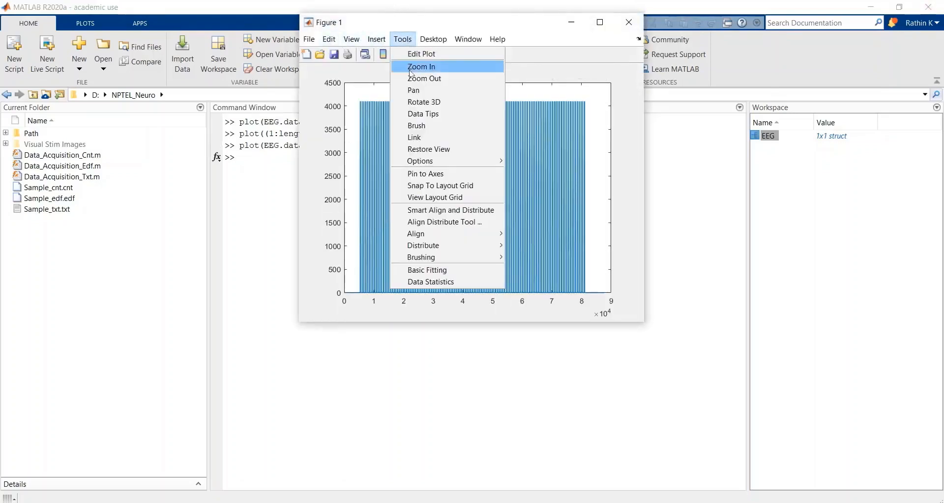
pyautogui.click(418, 67)
pyautogui.moveTo(356, 96); pyautogui.dragTo(439, 294)
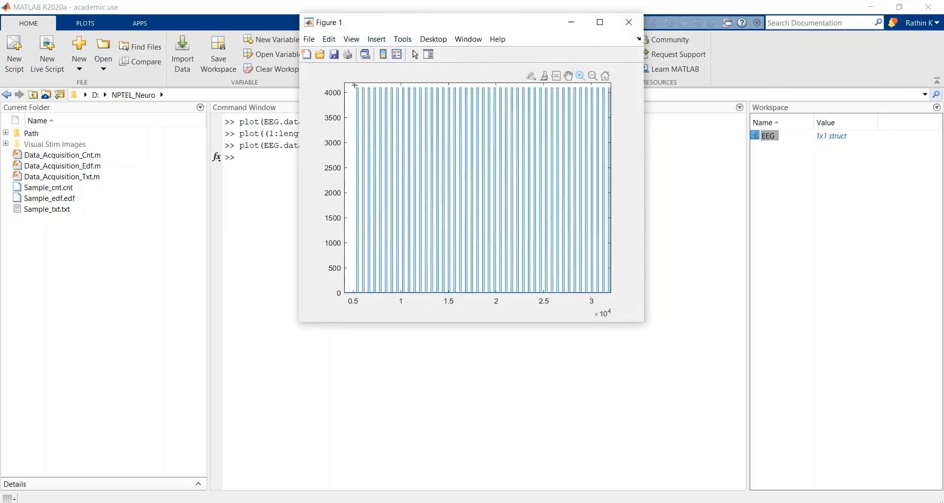
# Step: Zoom in on the first event pulses between about 5,300 and 7,500 samples, and close the figure
pyautogui.moveTo(354, 86); pyautogui.dragTo(376, 316)
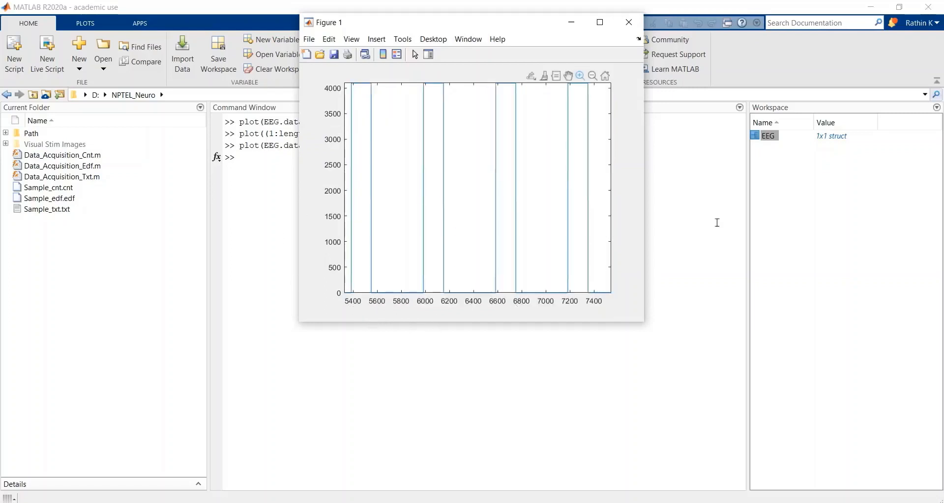
pyautogui.click(634, 27)
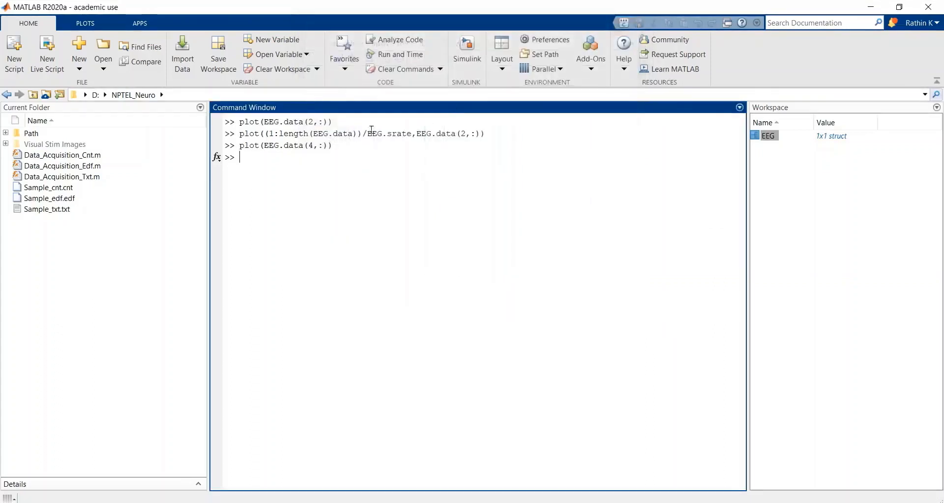
# Step: Recall plot((1:length(EEG.data))/EEG.srate,EEG.data(2,:)), change its row index to 4 and run it to plot the event channel against time
pyautogui.press('Up')
pyautogui.press('Up')
pyautogui.press('Left')
pyautogui.press('Left')
pyautogui.press('Left')
pyautogui.press('Left')
pyautogui.press('Left')
pyautogui.press('Left')
pyautogui.press('Left')
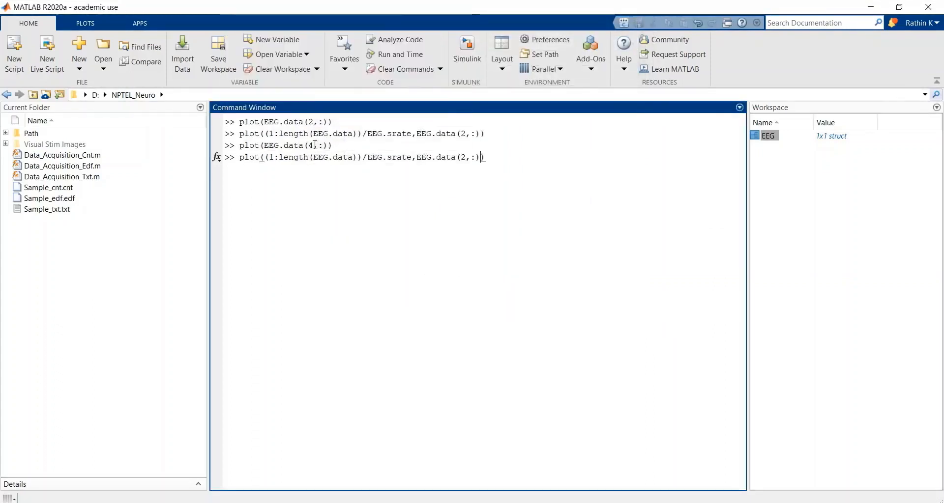
pyautogui.press('Right')
pyautogui.press('Right')
pyautogui.hotkey('shift', 'Left')
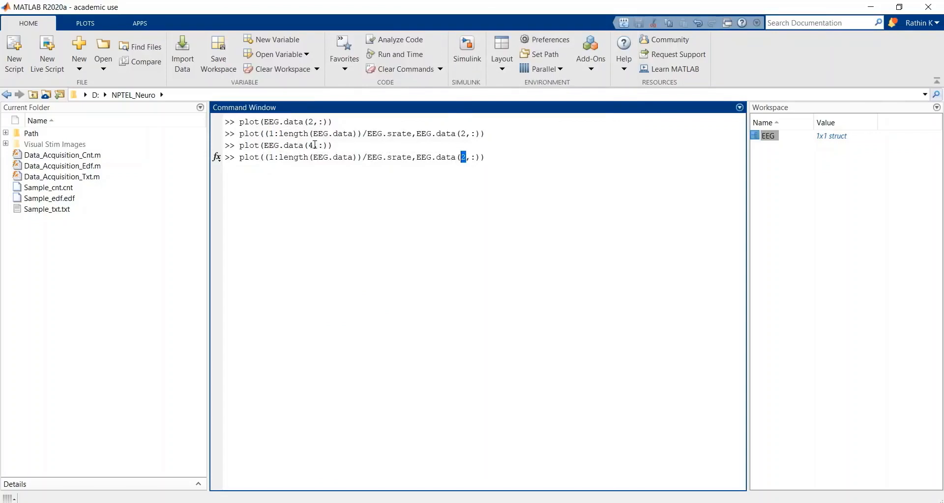
pyautogui.write('4')
pyautogui.press('Return')
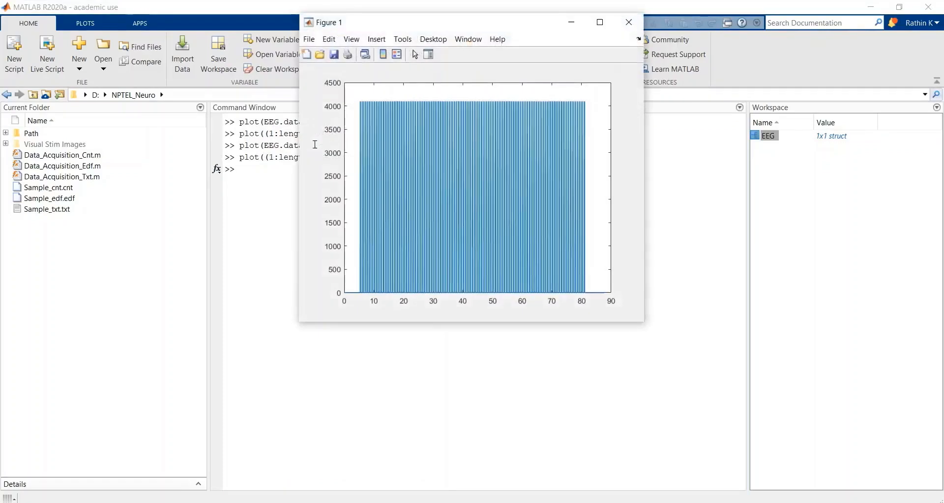
# Step: Maximize the figure and zoom in on the first event pulses between about 4.3 and 7.9 seconds over their full height
pyautogui.click(600, 22)
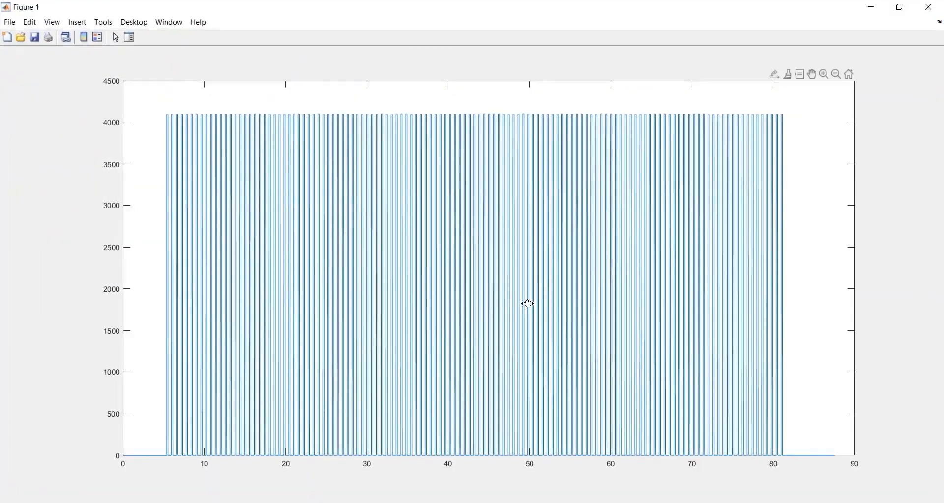
pyautogui.click(103, 23)
pyautogui.click(125, 55)
pyautogui.moveTo(158, 109); pyautogui.dragTo(187, 464)
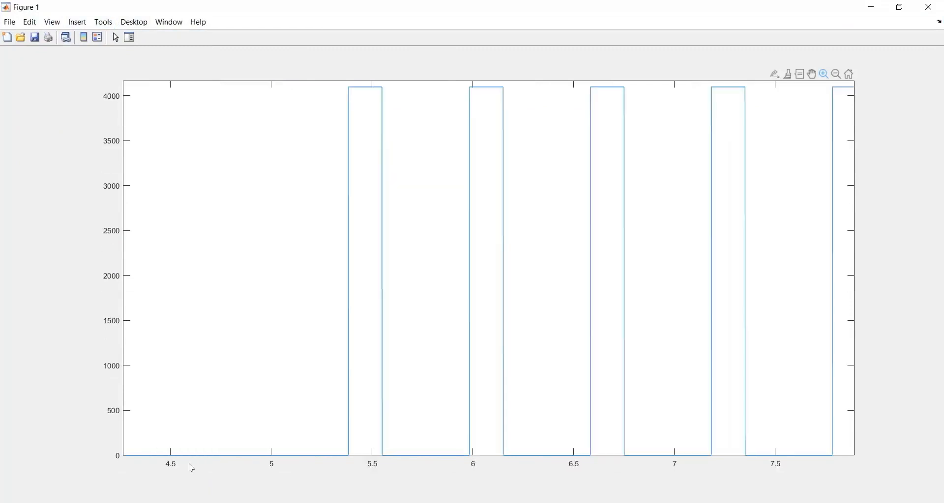
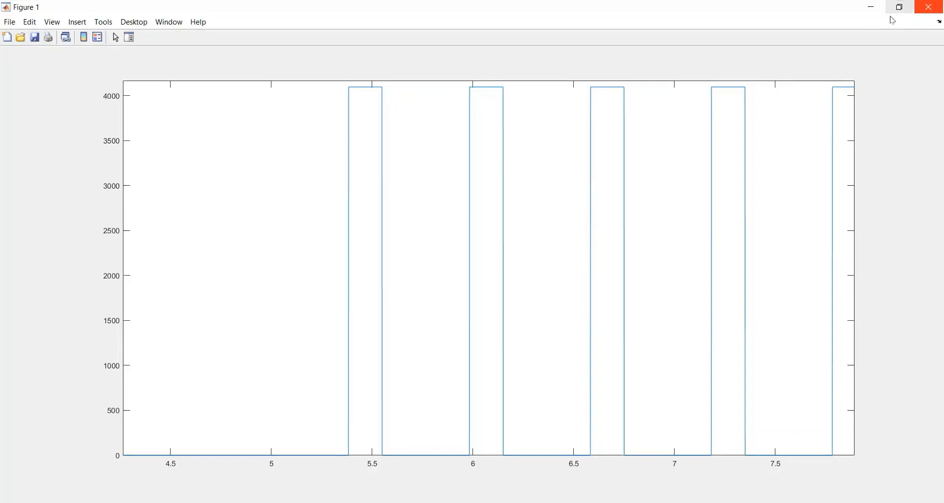
# Step: Close the figure, then empty the workspace with clear all and the command window with clc
pyautogui.click(936, 9)
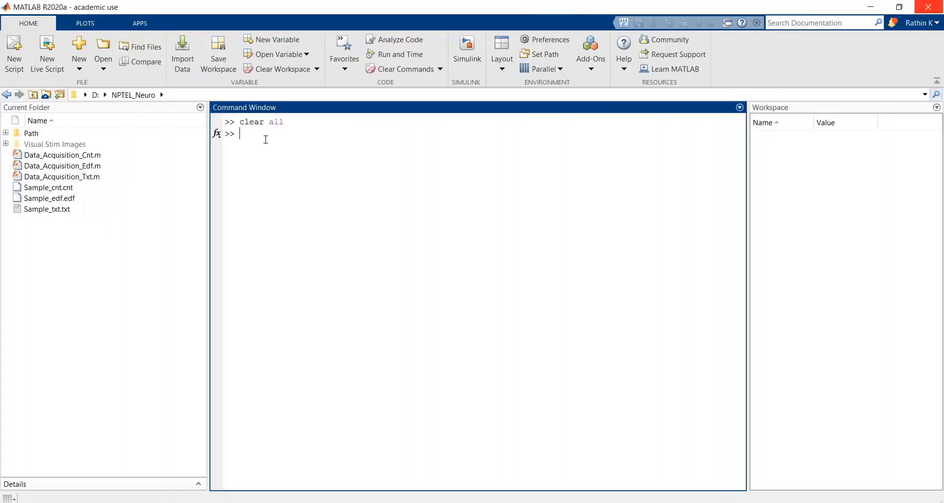
pyautogui.write('clc')
pyautogui.press('Return')
# Step: Display the help text for the pop_biosig function
pyautogui.write('pop_biosig')
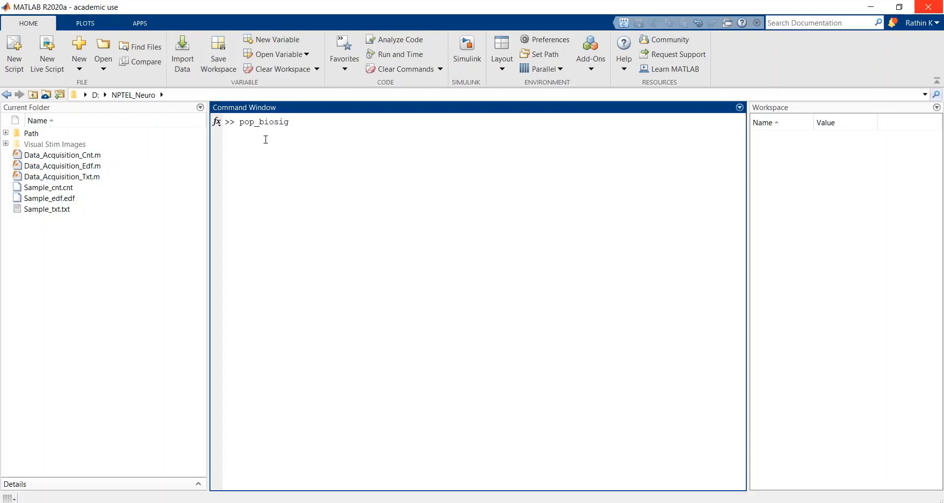
pyautogui.press('Home')
pyautogui.write('help')
pyautogui.press('Return')
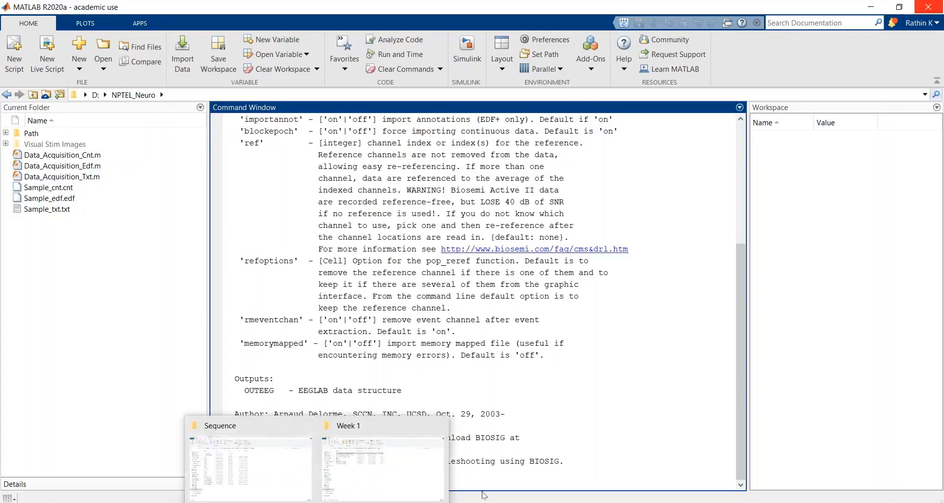
# Step: Review the usage lines and options in the pop_biosig help, and clear the command window with clc
pyautogui.moveTo(739, 335); pyautogui.dragTo(736, 218)
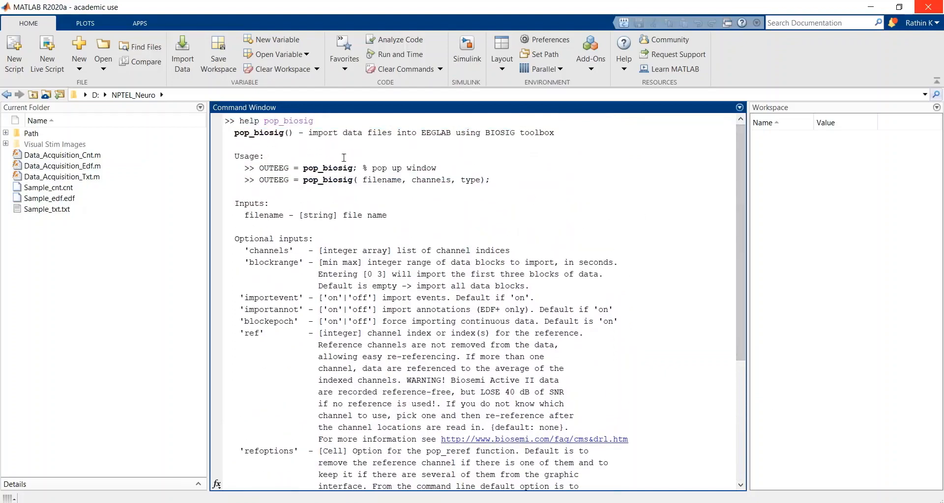
pyautogui.moveTo(279, 168); pyautogui.dragTo(408, 191)
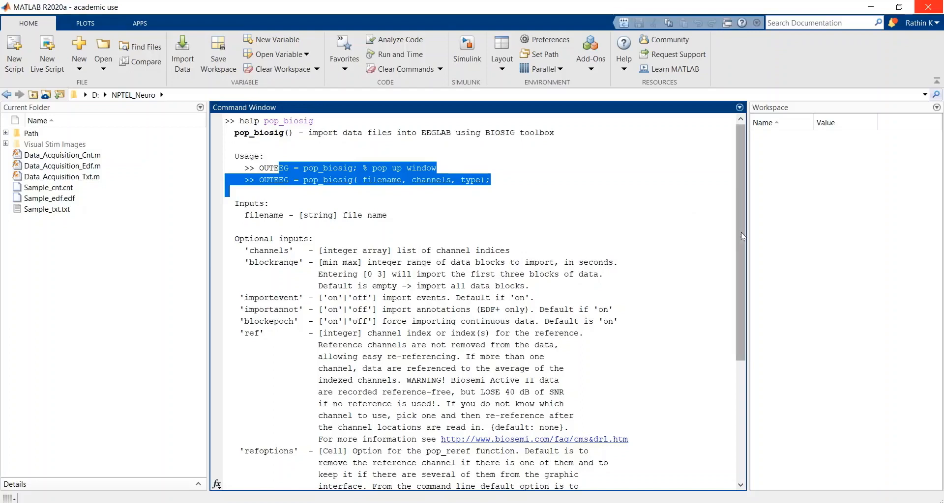
pyautogui.moveTo(741, 232); pyautogui.dragTo(737, 398)
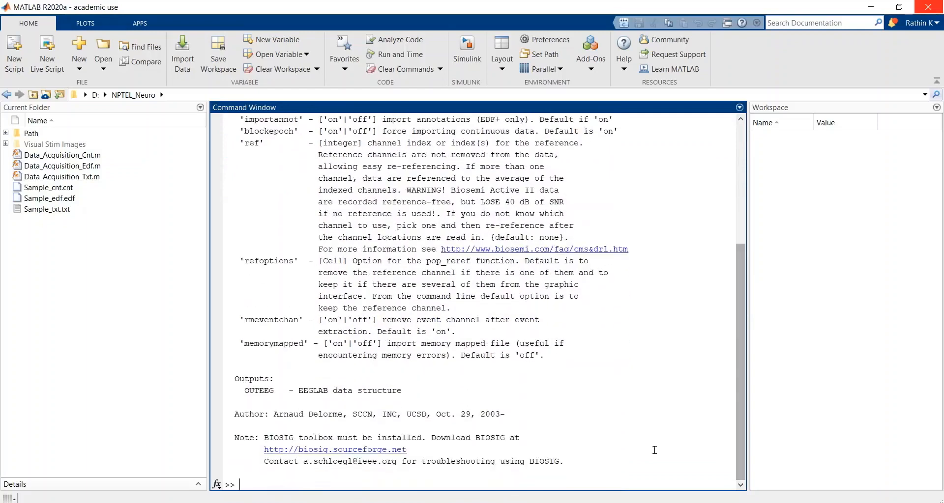
pyautogui.click(389, 482)
pyautogui.write('clc')
pyautogui.press('Return')
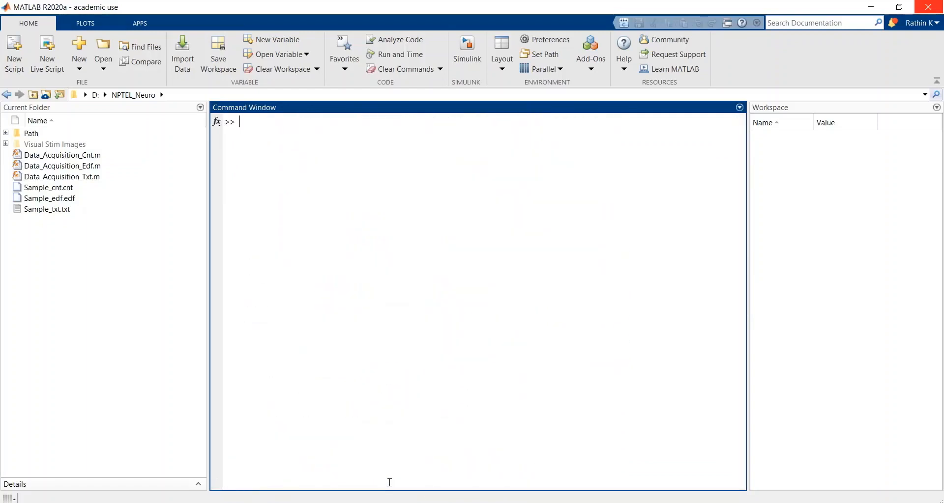
# Step: Begin the import command as EEG = pop_biosig (''); with an empty quoted argument
pyautogui.write('EEG =pop')
pyautogui.press('BackSpace')
pyautogui.press('BackSpace')
pyautogui.press('BackSpace')
pyautogui.write('pop_biosig ()')
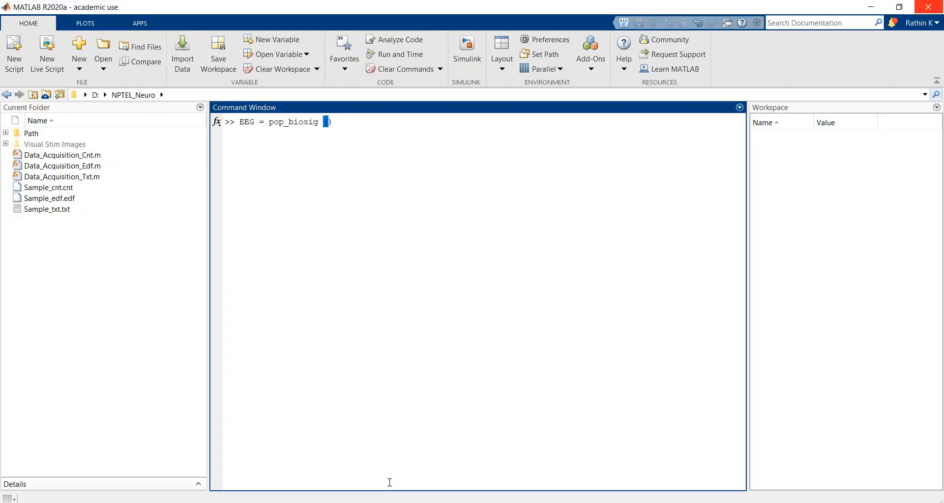
pyautogui.write(';')
pyautogui.press('Left')
pyautogui.press('Left')
pyautogui.write("''")
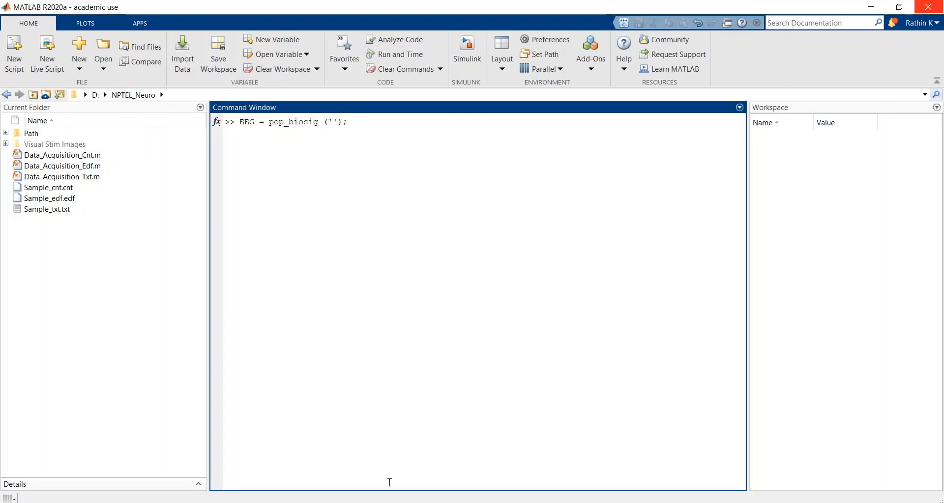
pyautogui.write('strcat')
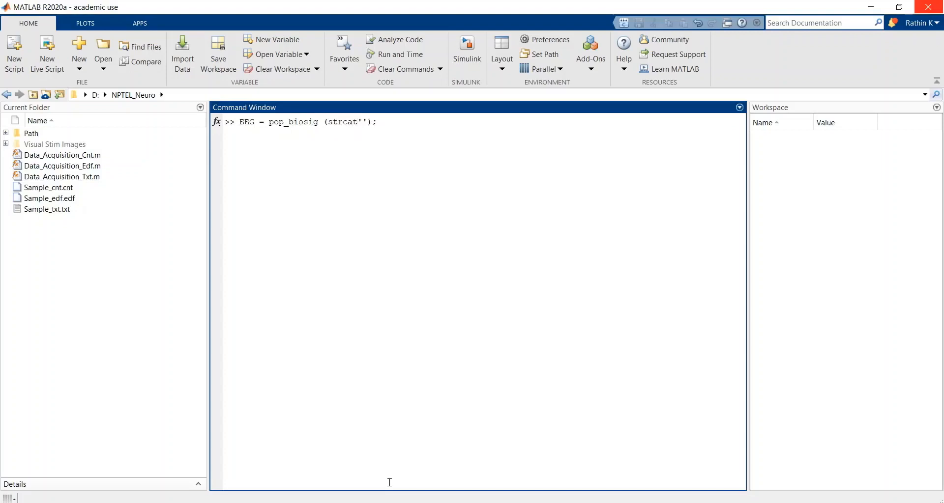
pyautogui.write('(pwd')
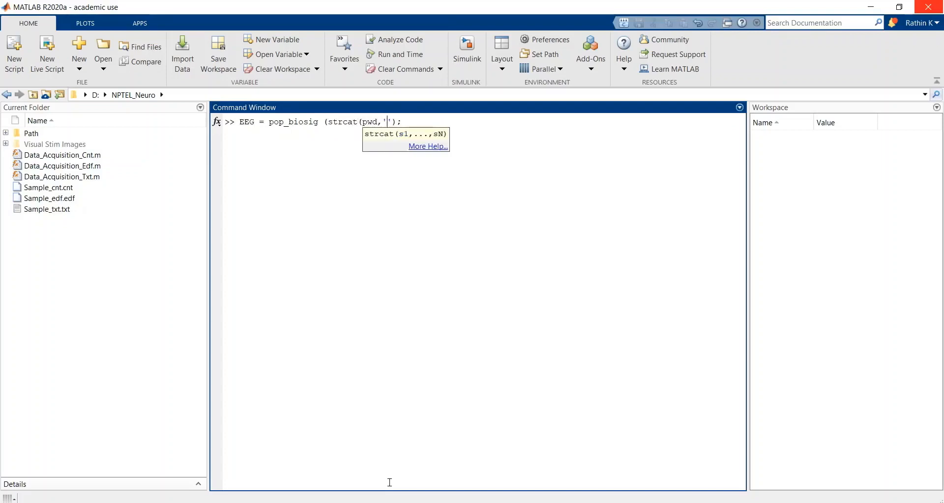
pyautogui.write(',\\N')
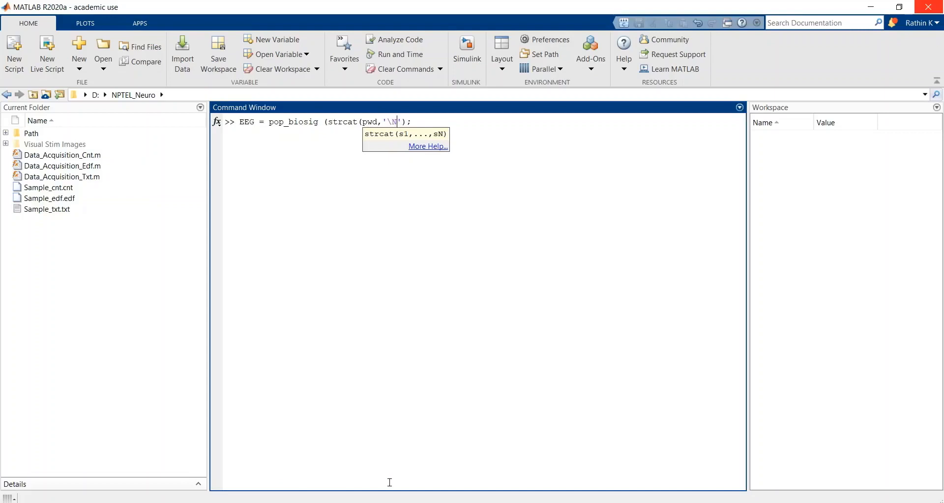
# Step: Complete the pop_biosig argument as strcat(pwd,'\Sample_edf.edf') and run the command to load the EDF file into EEG
pyautogui.press('BackSpace')
pyautogui.write('Sample_edf.edf')
pyautogui.press('End')
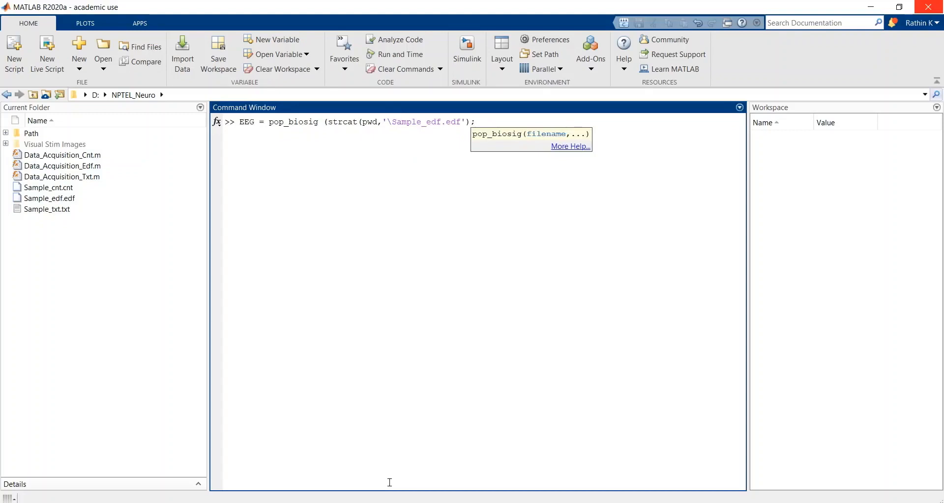
pyautogui.write(')')
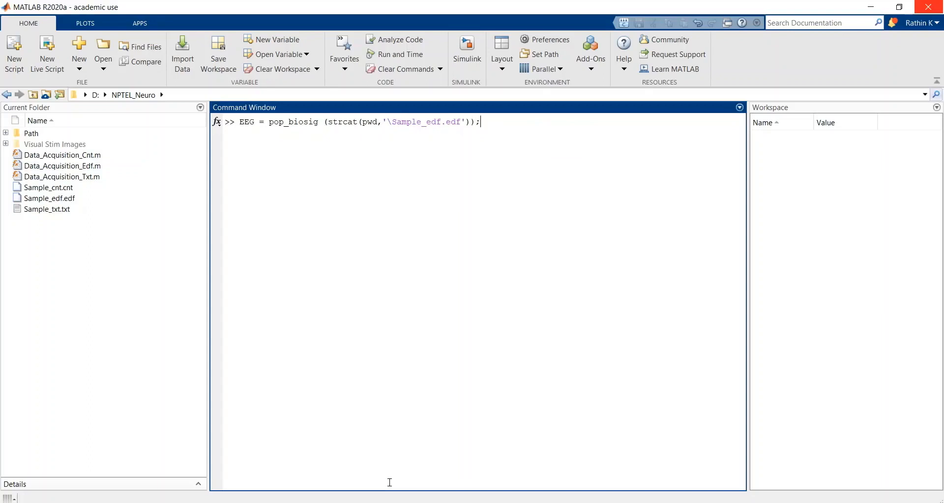
pyautogui.press('Return')
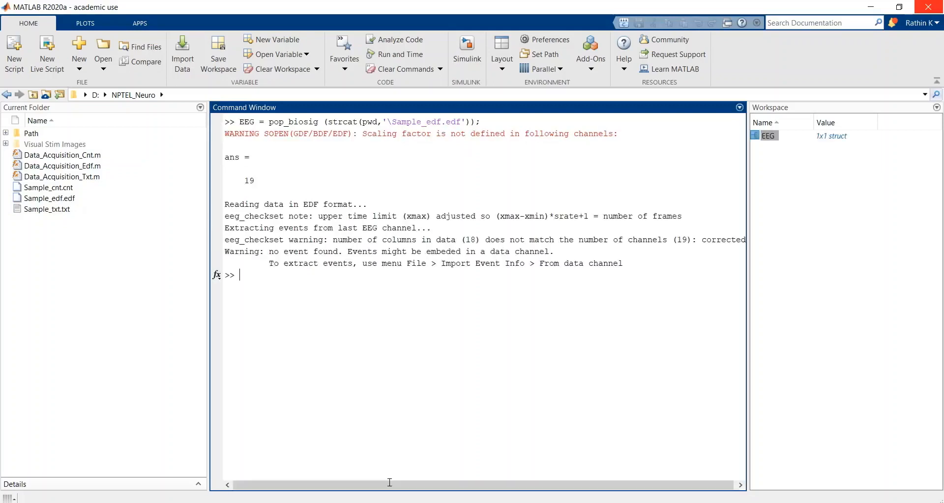
# Step: Inspect the srate, pnts and data fields of the EEG structure, including the data matrix, and close the variable view
pyautogui.doubleClick(771, 140)
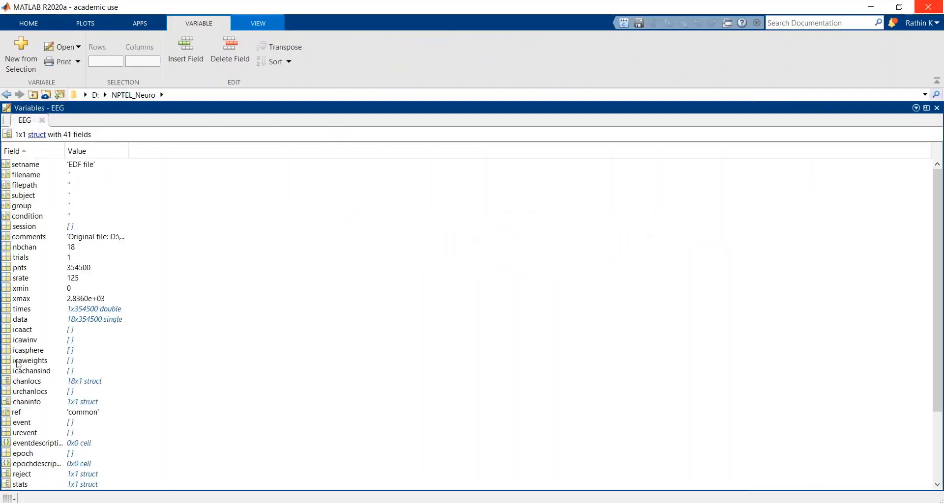
pyautogui.click(80, 280)
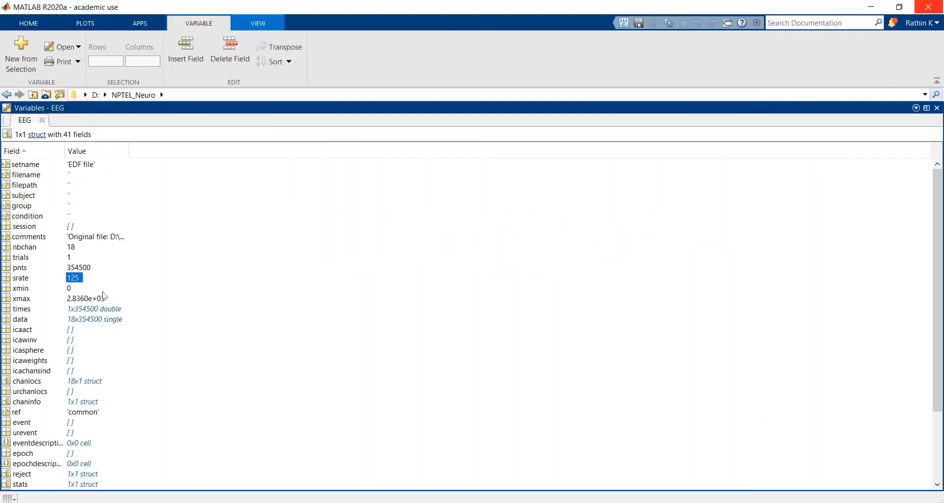
pyautogui.click(85, 269)
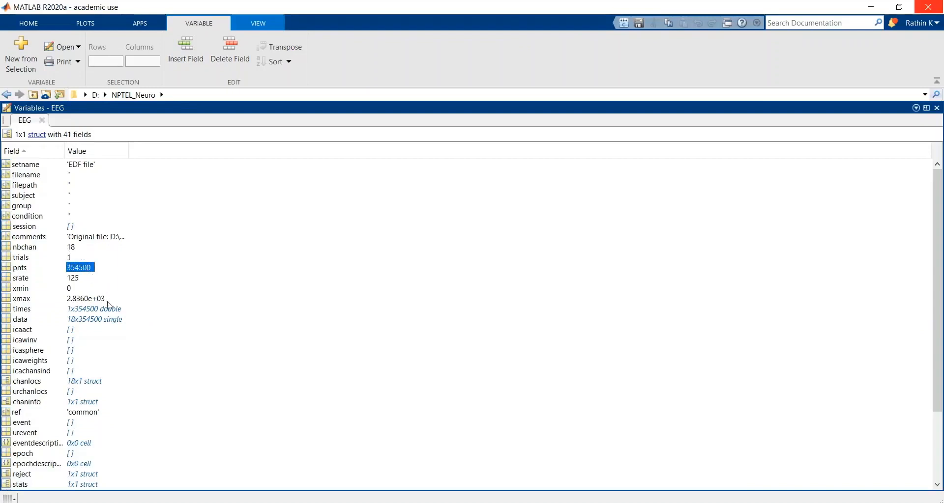
pyautogui.click(85, 280)
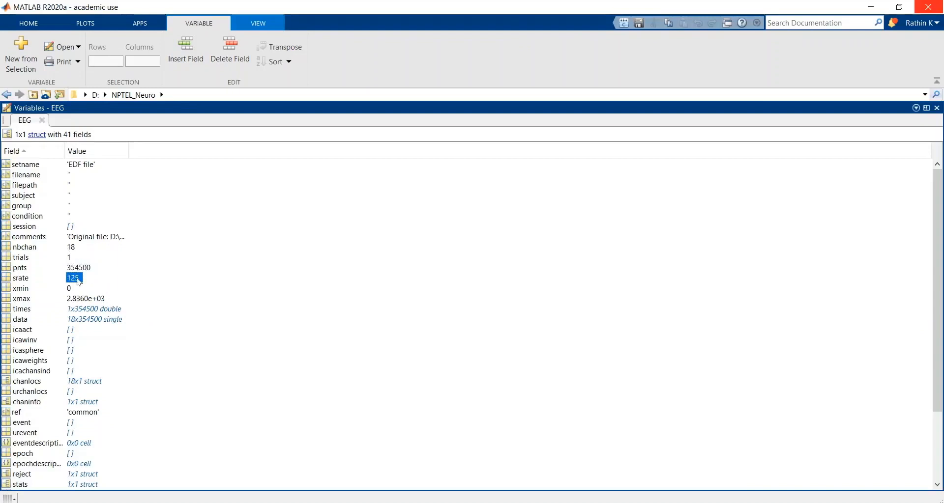
pyautogui.click(96, 320)
pyautogui.doubleClick(96, 320)
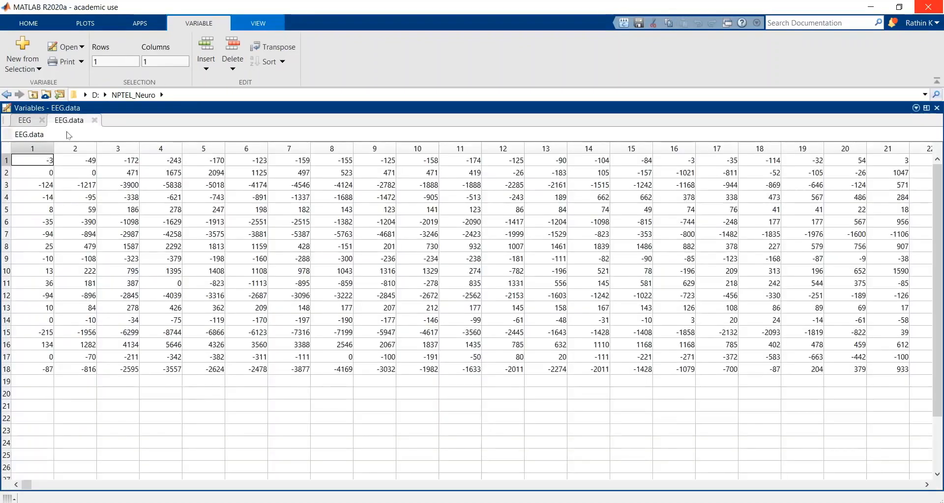
pyautogui.click(95, 120)
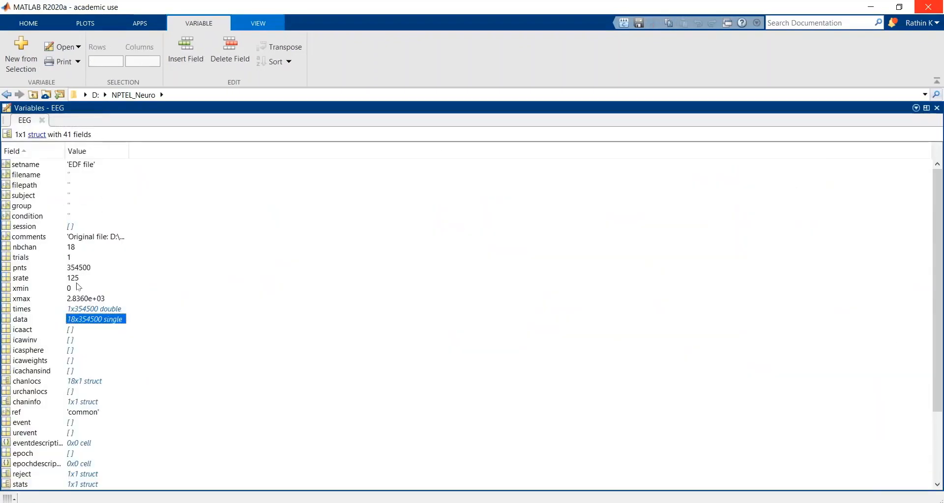
pyautogui.click(80, 269)
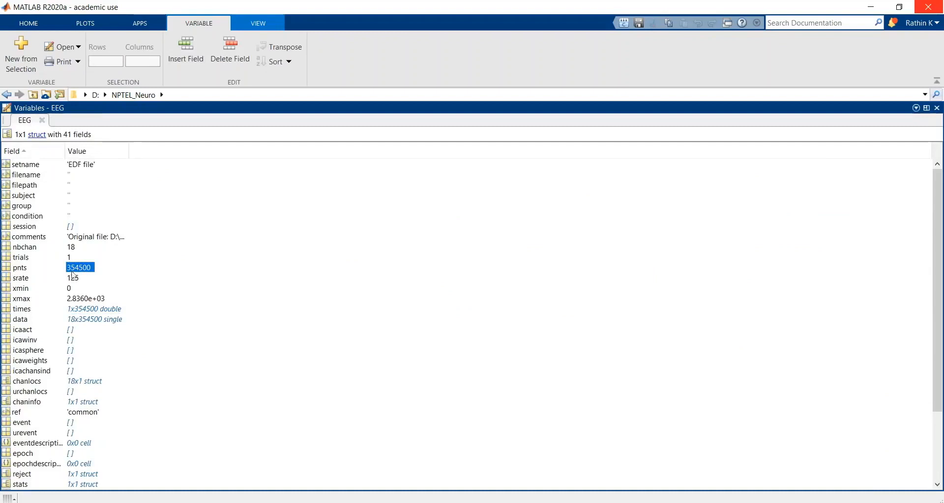
pyautogui.click(43, 121)
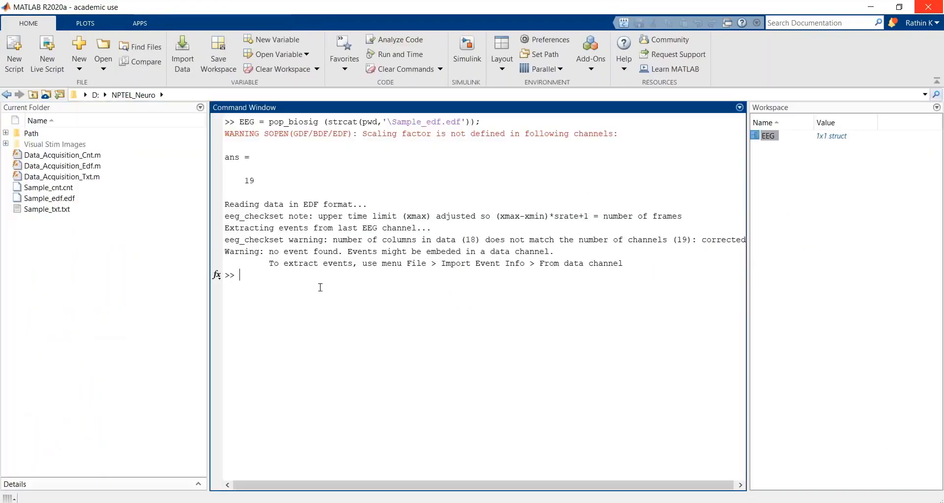
# Step: Calculate the recording length in seconds by running duration = EEG.pnts/EEG.srate;
pyautogui.write('duration')
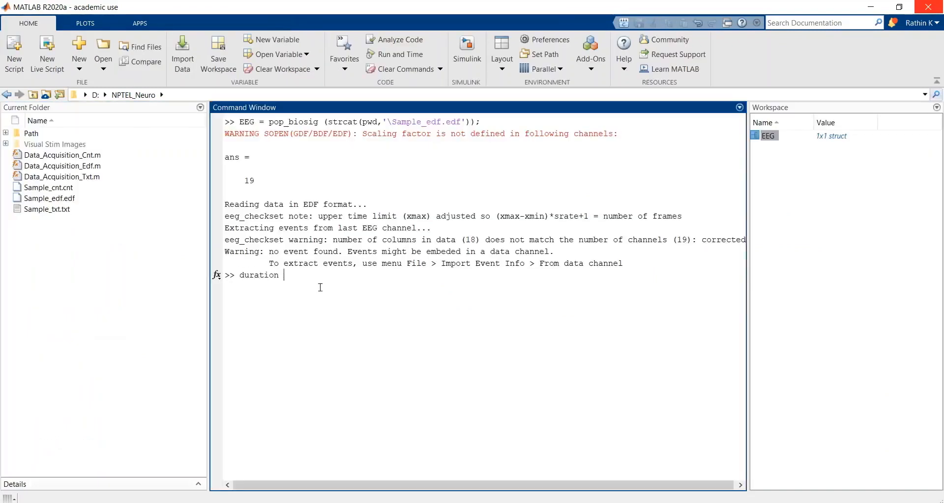
pyautogui.write(' = EEG.pnts/EEG.srate;')
pyautogui.press('Return')
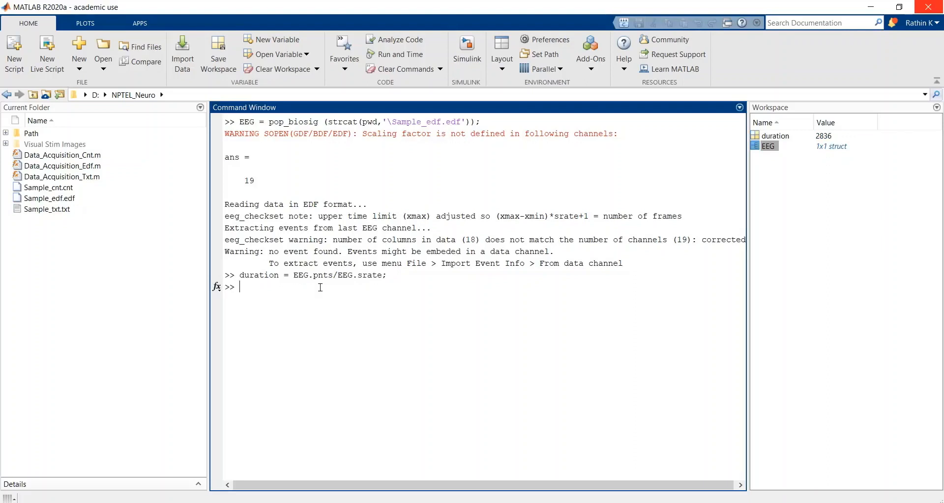
pyautogui.press('Up')
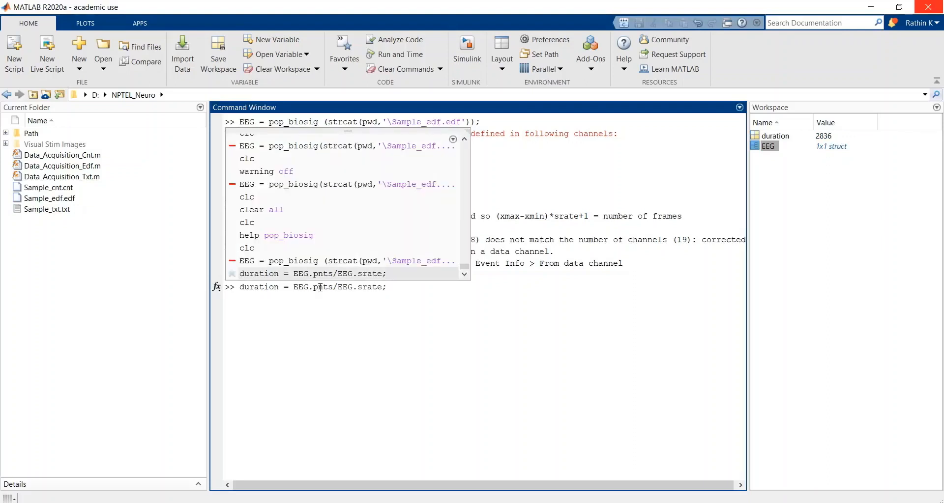
pyautogui.hotkey('shift', 'Home')
pyautogui.press('BackSpace')
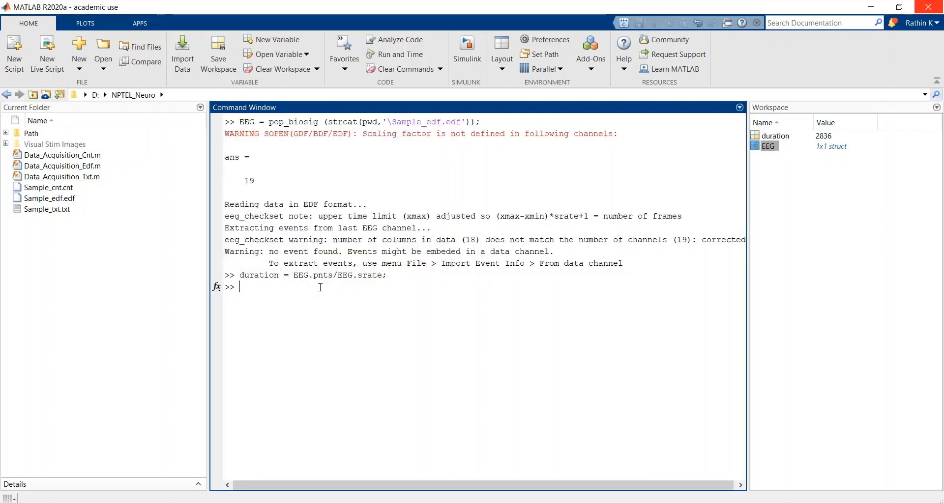
pyautogui.press('Up')
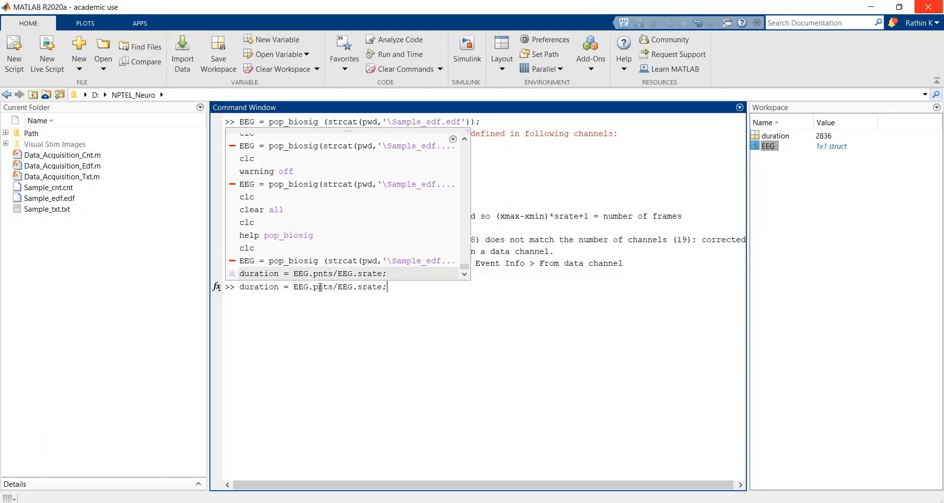
pyautogui.press('BackSpace')
pyautogui.hotkey('shift', 'Home')
pyautogui.press('BackSpace')
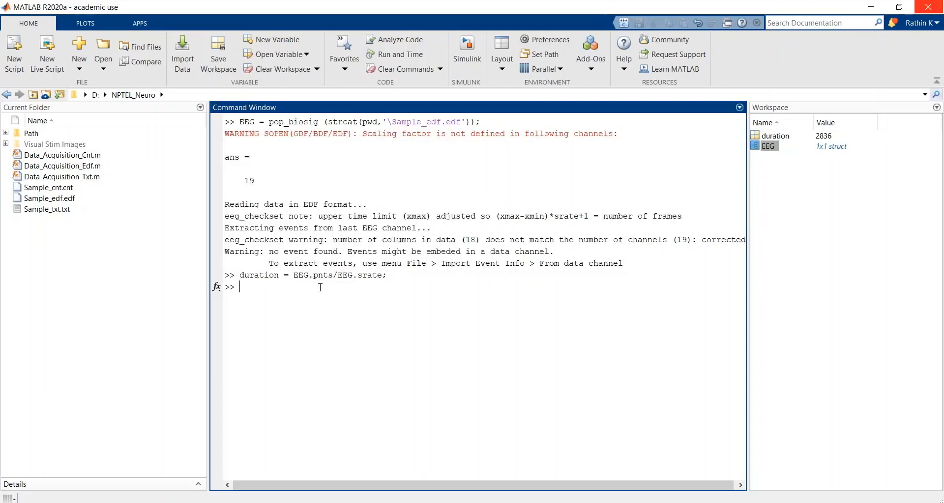
pyautogui.press('Up')
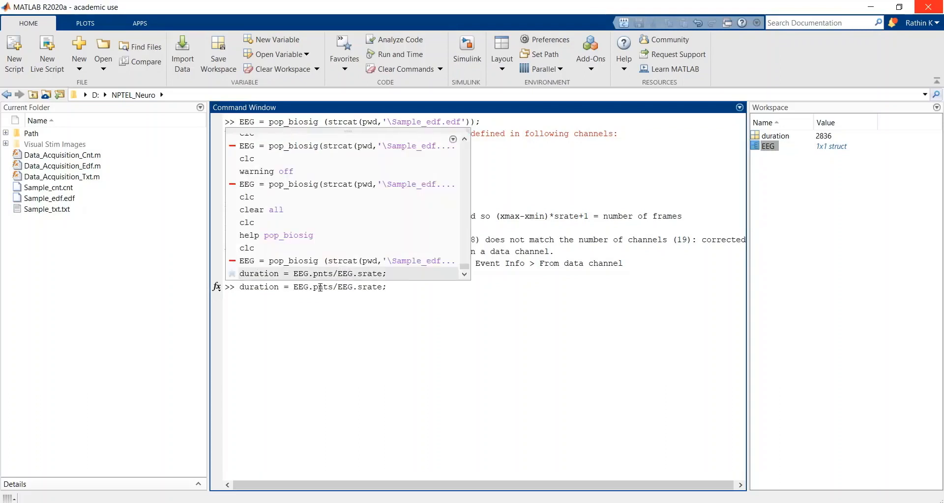
pyautogui.press('BackSpace')
pyautogui.press('BackSpace')
pyautogui.press('BackSpace')
pyautogui.press('BackSpace')
pyautogui.press('BackSpace')
pyautogui.press('BackSpace')
pyautogui.press('BackSpace')
pyautogui.press('BackSpace')
pyautogui.press('BackSpace')
pyautogui.press('BackSpace')
pyautogui.press('BackSpace')
pyautogui.press('BackSpace')
pyautogui.press('BackSpace')
pyautogui.press('BackSpace')
pyautogui.press('BackSpace')
pyautogui.press('BackSpace')
pyautogui.press('BackSpace')
pyautogui.press('BackSpace')
pyautogui.press('BackSpace')
pyautogui.press('BackSpace')
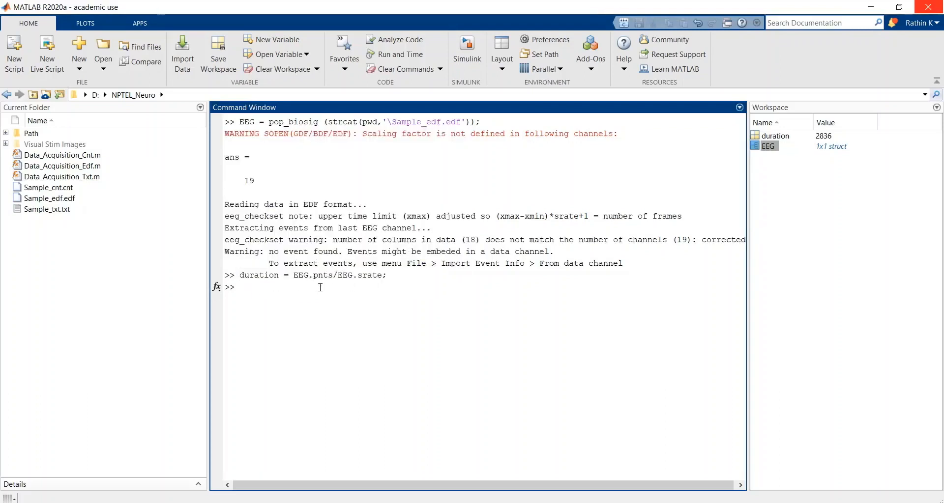
# Step: Convert the recording duration to minutes by running 2836/60
pyautogui.write('2836/60')
pyautogui.press('Return')
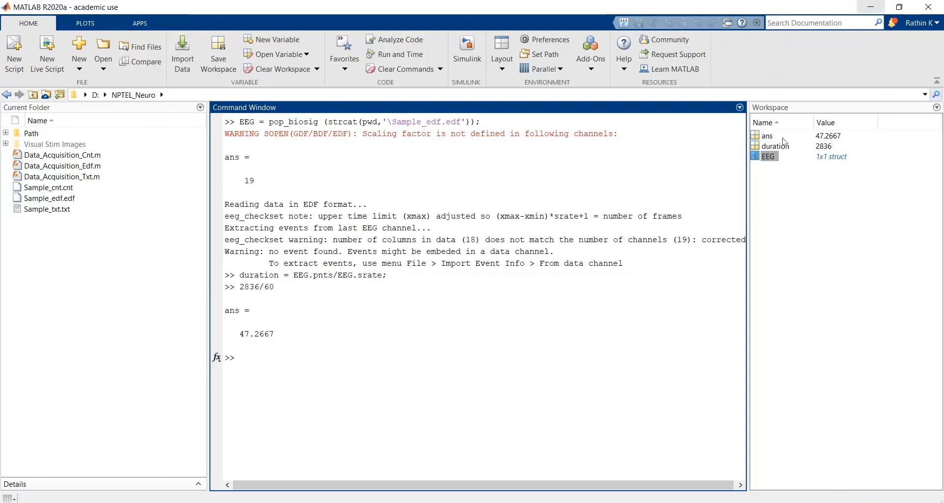
# Step: Reopen the EEG structure from the workspace and select its data field to check the matrix dimensions
pyautogui.click(772, 158)
pyautogui.doubleClick(772, 158)
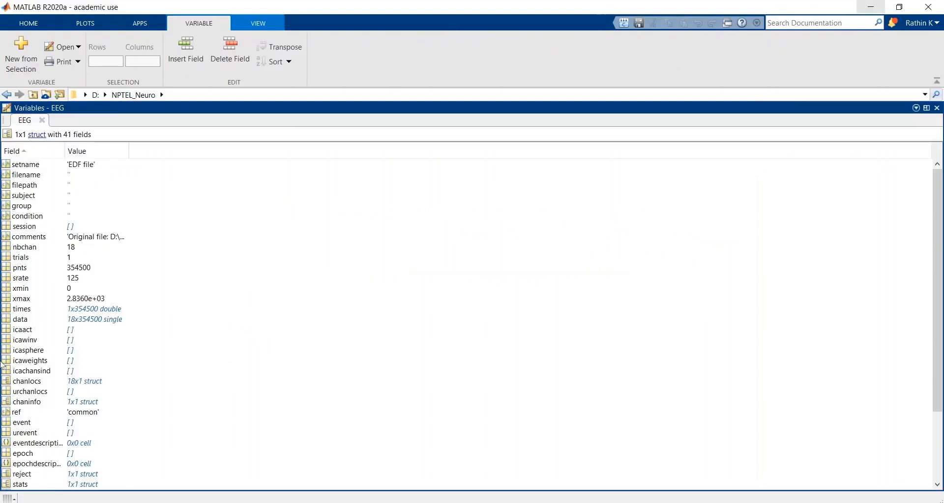
pyautogui.click(74, 324)
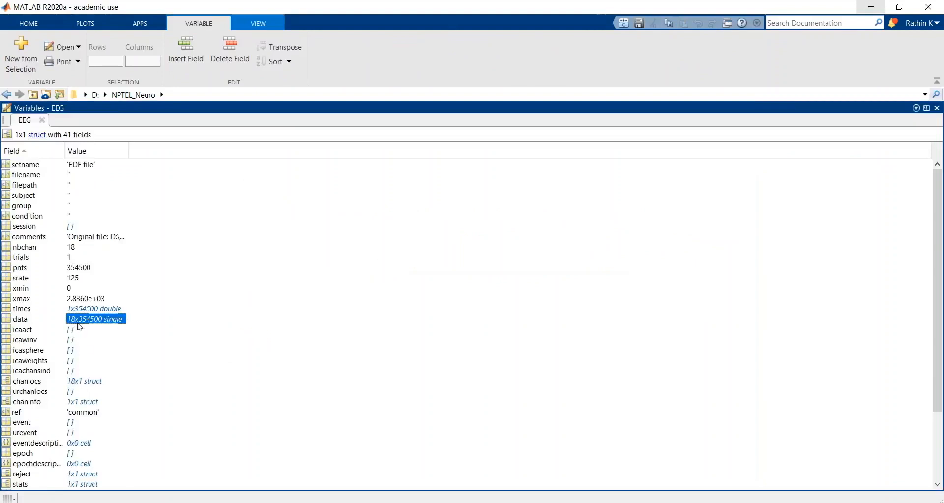
# Step: Close the EEG variable view and display the help text for the pop_eegplot function
pyautogui.click(42, 120)
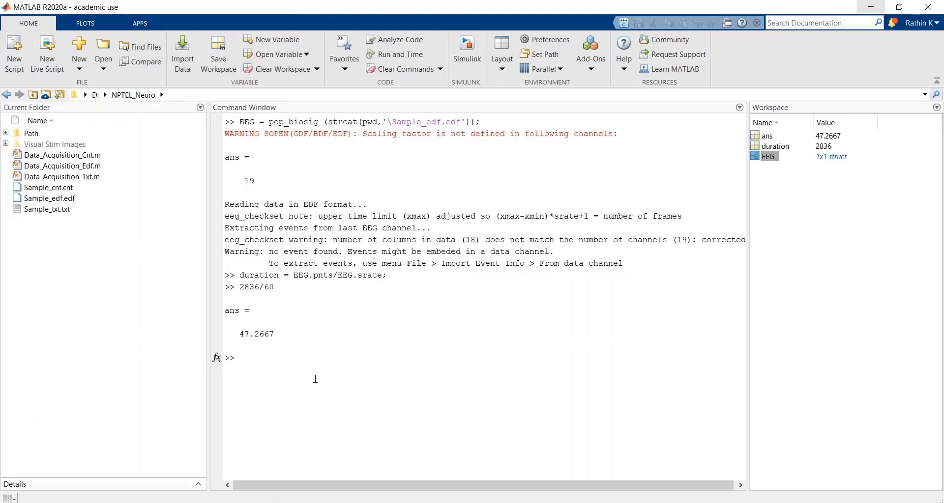
pyautogui.click(265, 355)
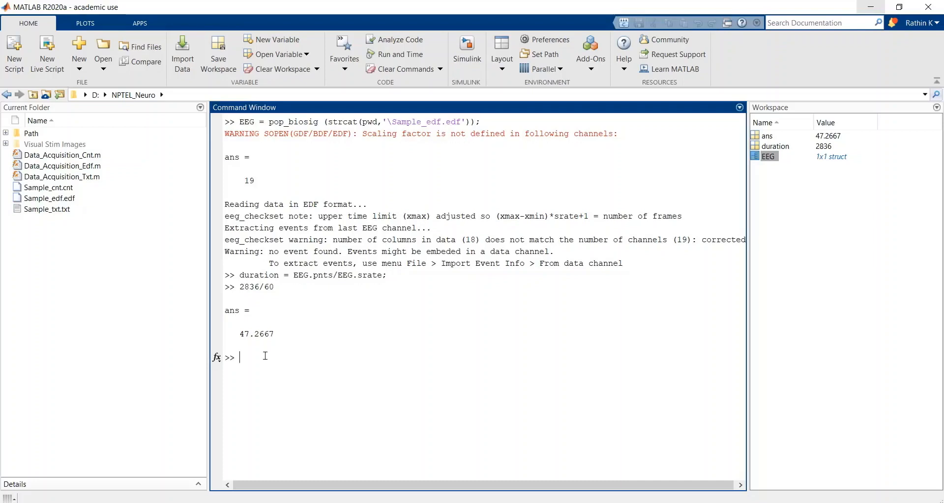
pyautogui.write('pop_eegpl')
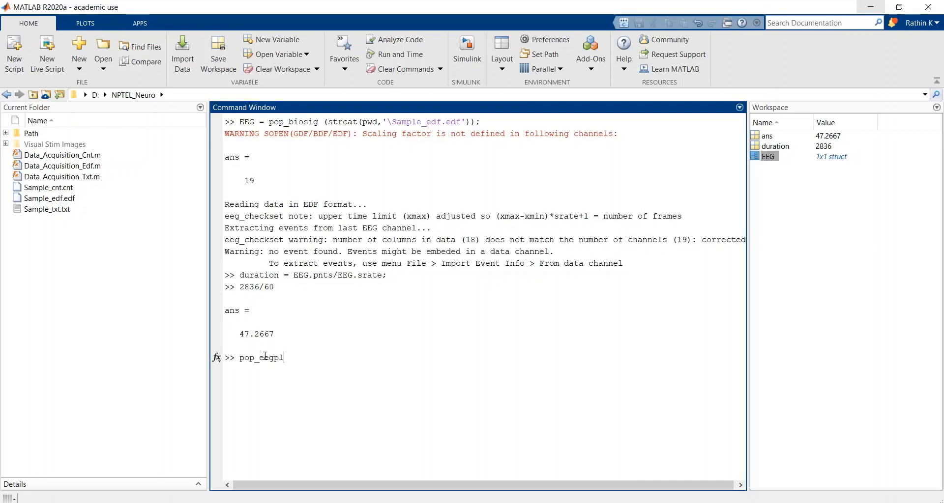
pyautogui.write('othelp')
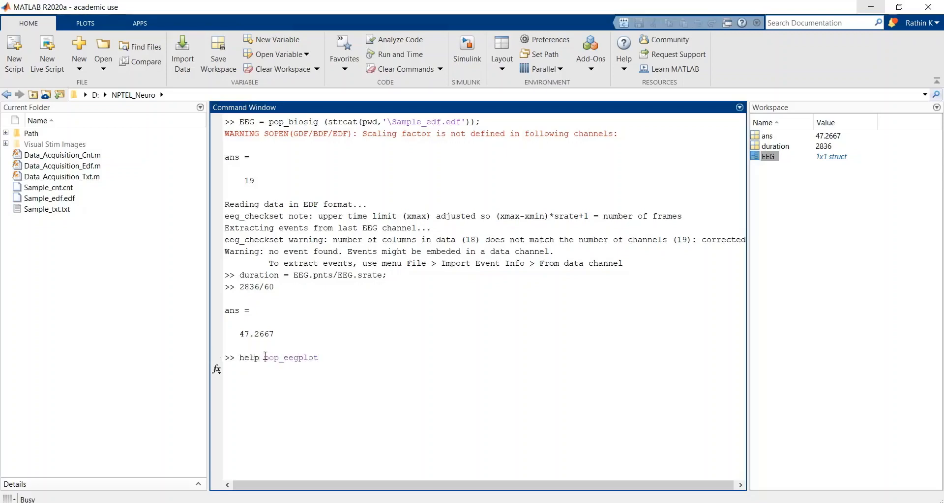
pyautogui.press('Return')
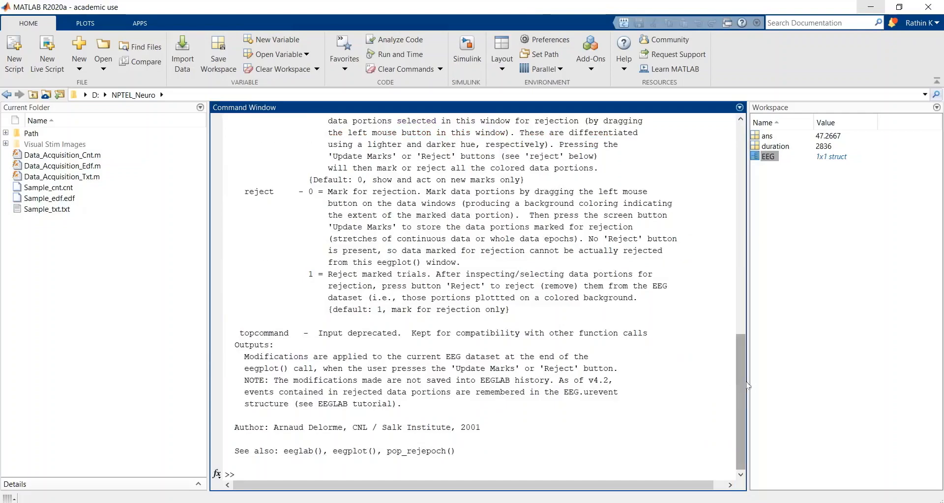
# Step: Examine the icacomp and superpose input descriptions in the pop_eegplot help text
pyautogui.moveTo(742, 373); pyautogui.dragTo(738, 323)
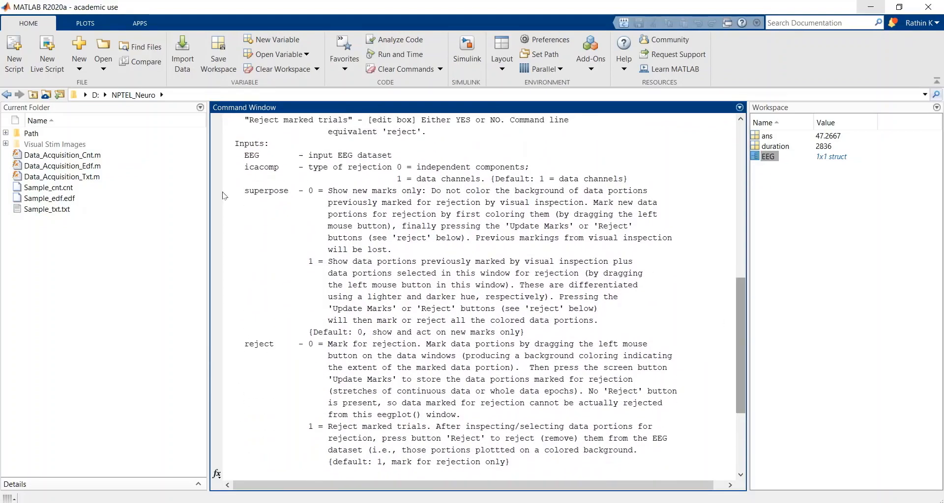
pyautogui.doubleClick(254, 167)
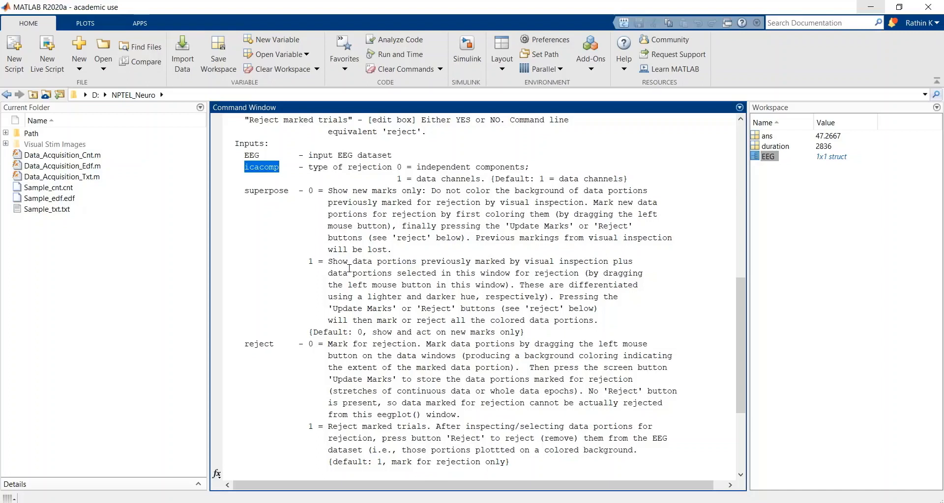
pyautogui.doubleClick(255, 193)
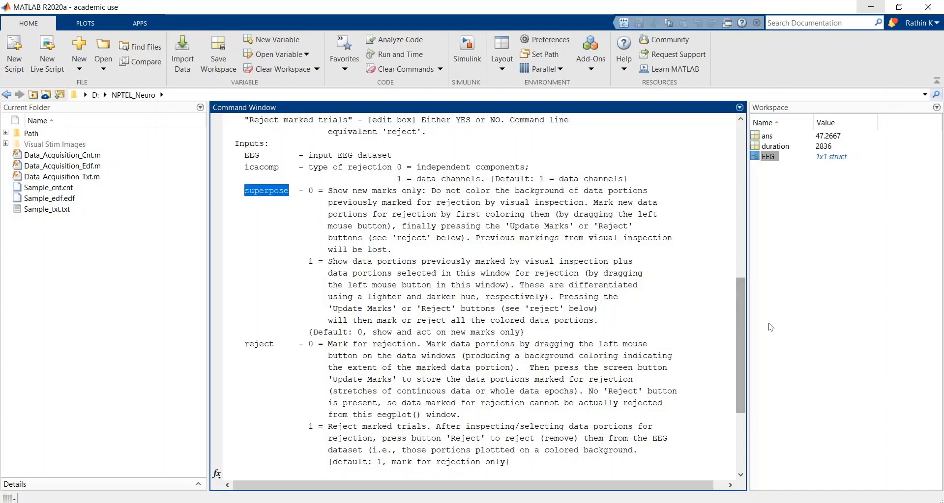
# Step: Clear the Command Window with clc
pyautogui.moveTo(738, 319); pyautogui.dragTo(733, 397)
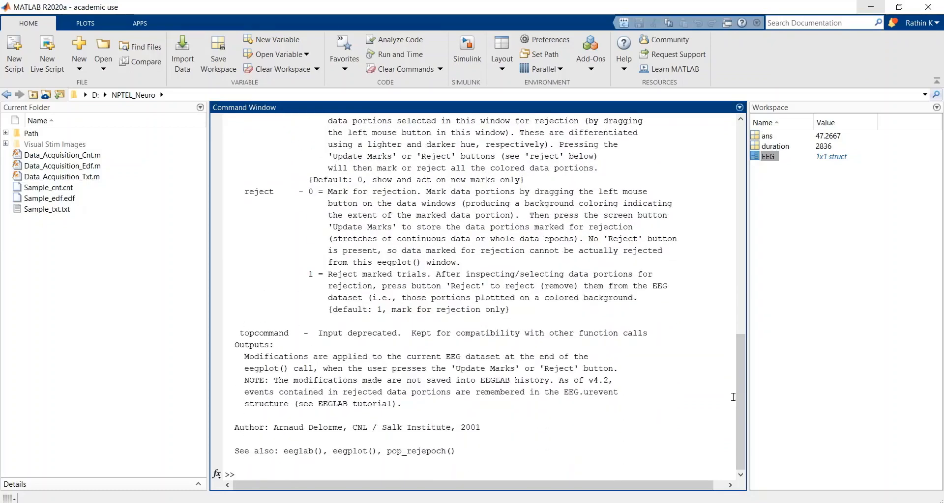
pyautogui.click(263, 472)
pyautogui.write('c')
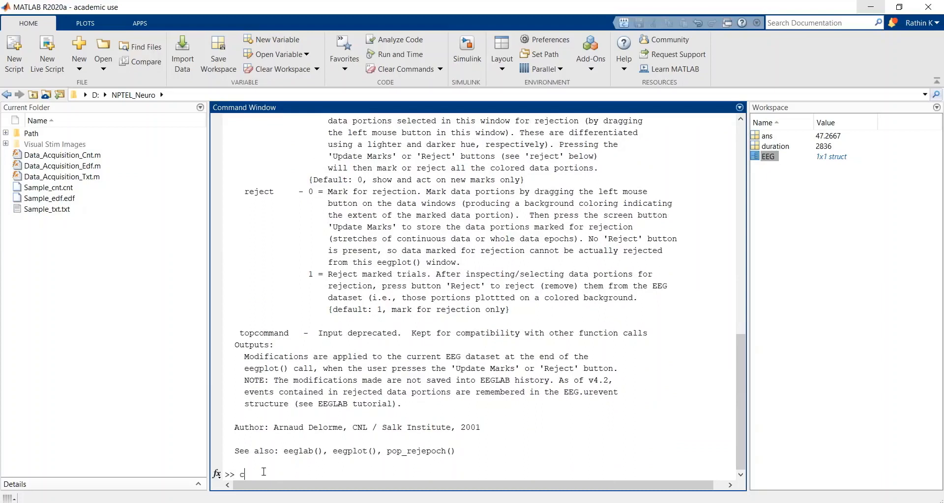
pyautogui.write('lc')
pyautogui.press('Return')
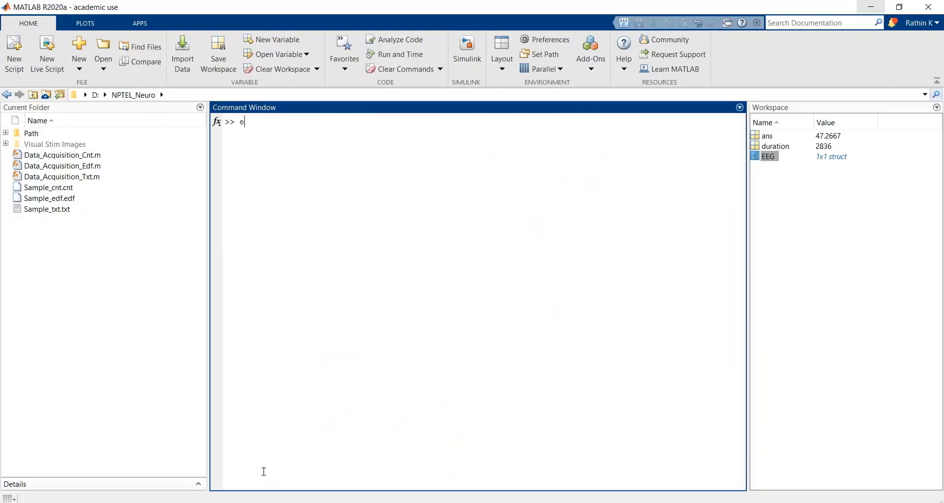
# Step: Plot the EEG channel activities by running pop_eegplot(EEG,1,1,1) and maximize the plot window
pyautogui.write('pop')
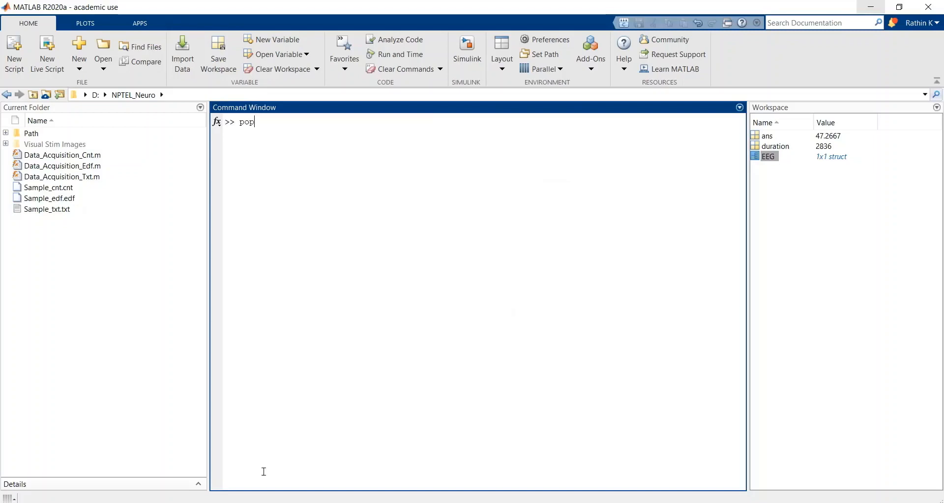
pyautogui.write('_eegplot(EEG,1,1,1')
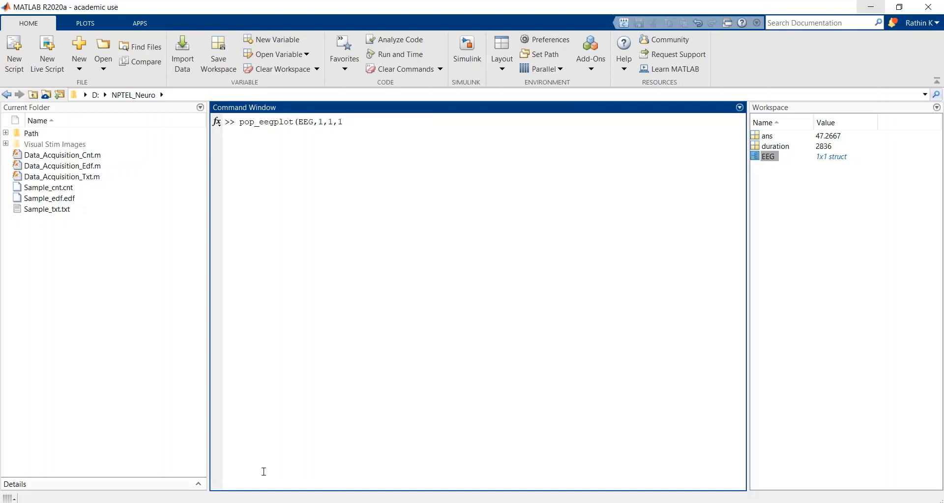
pyautogui.write(')')
pyautogui.press('Return')
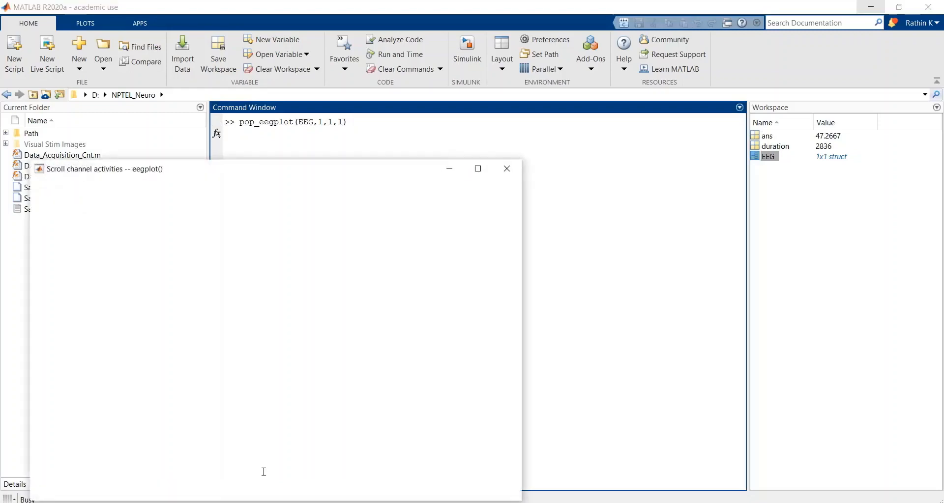
pyautogui.click(477, 169)
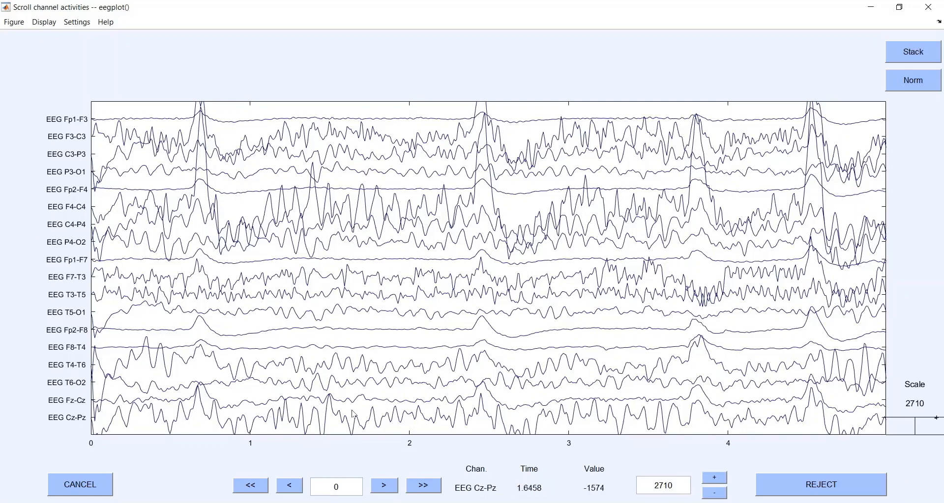
# Step: Raise the amplitude scale of the channel plot to 6326 to reduce overlap between the traces
pyautogui.click(715, 494)
pyautogui.click(715, 479)
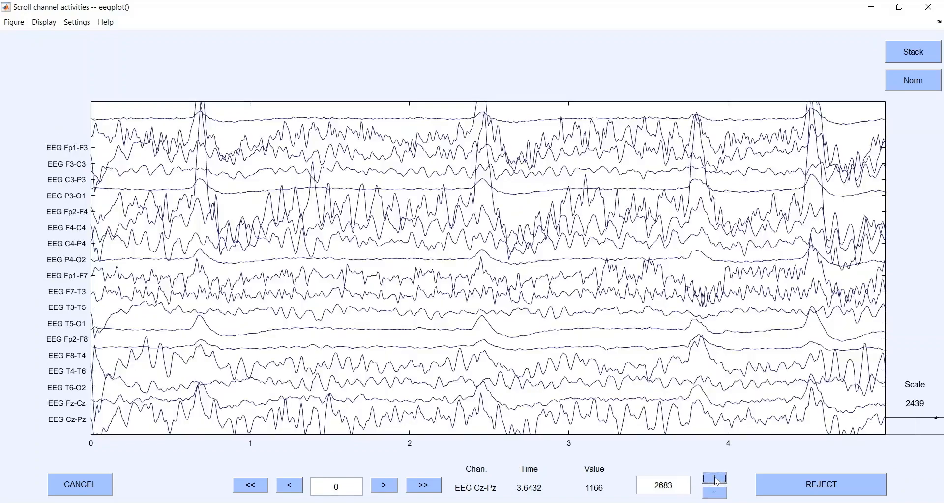
pyautogui.click(716, 479)
pyautogui.click(715, 479)
pyautogui.click(715, 479)
pyautogui.click(715, 479)
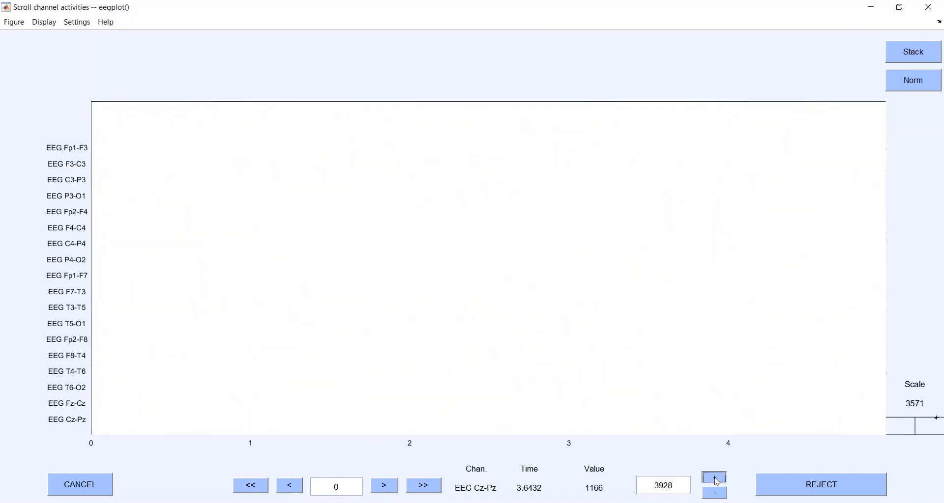
pyautogui.click(715, 478)
pyautogui.click(716, 479)
pyautogui.click(715, 478)
pyautogui.click(715, 478)
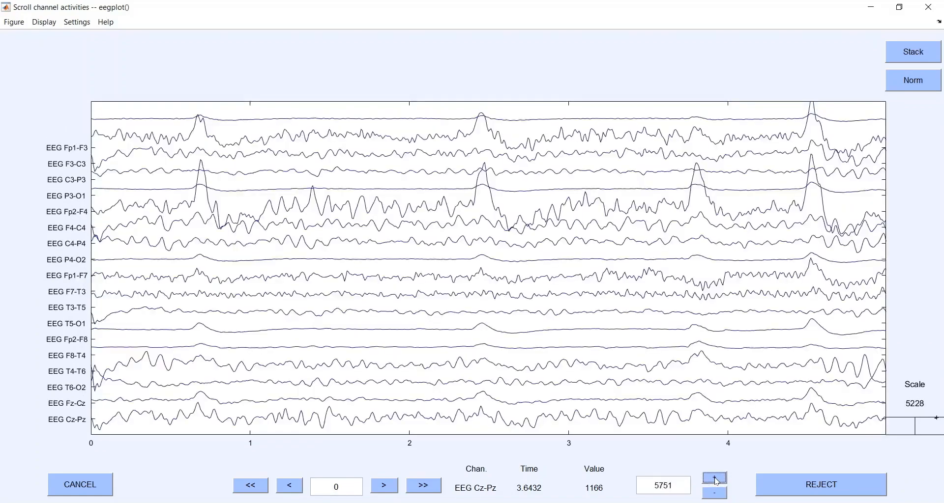
pyautogui.click(716, 479)
# Step: Page forward through the EEG traces to the segment starting at 30 s
pyautogui.click(424, 485)
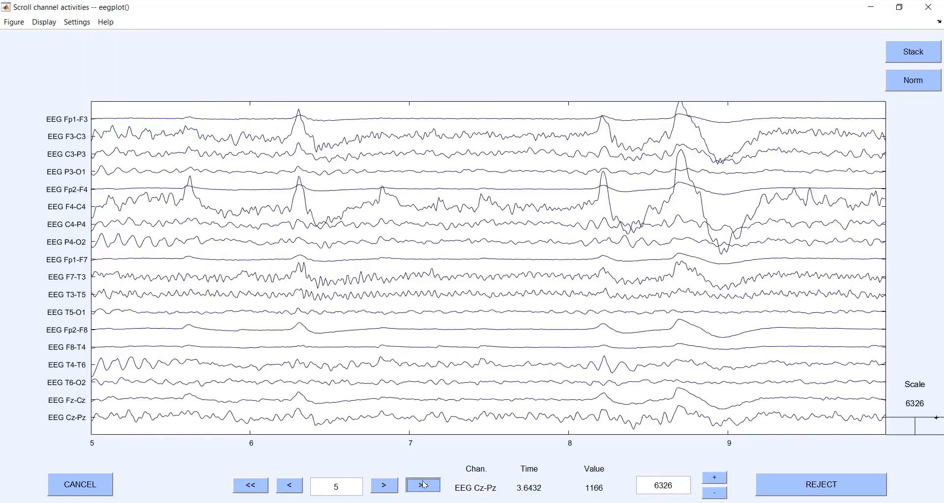
pyautogui.click(425, 486)
pyautogui.click(424, 486)
pyautogui.click(424, 486)
pyautogui.click(425, 486)
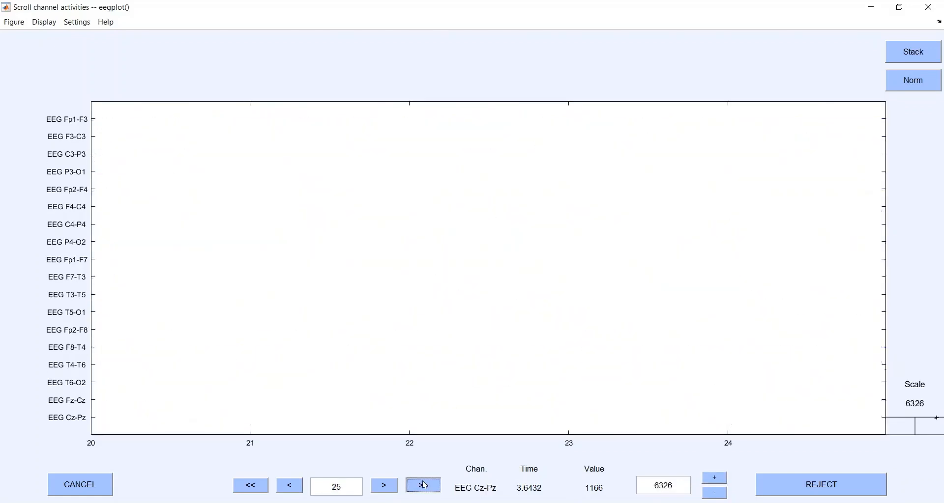
pyautogui.click(424, 485)
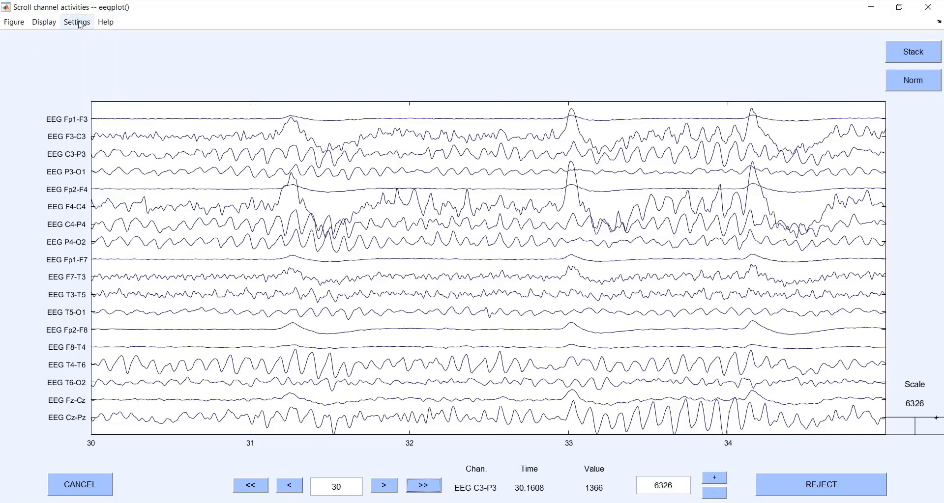
# Step: Set the displayed time range of the channel plot to a window length of 30 s
pyautogui.click(77, 22)
pyautogui.click(97, 38)
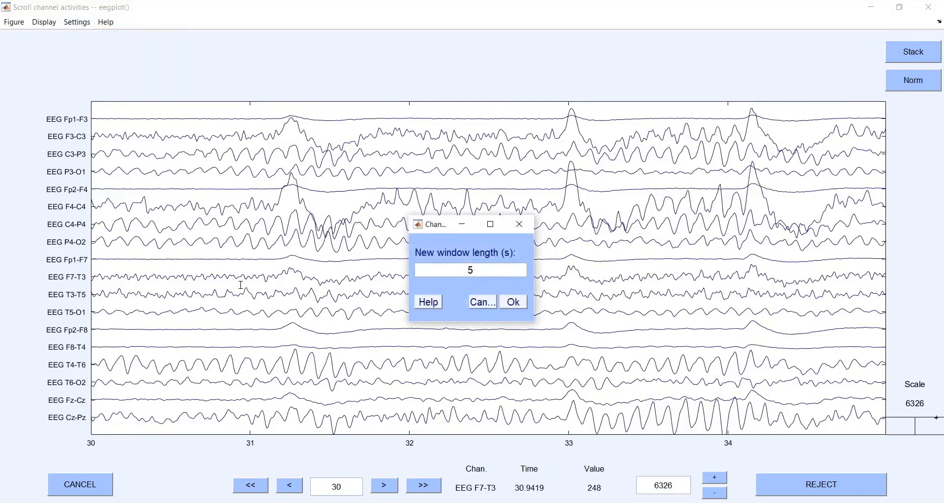
pyautogui.press('BackSpace')
pyautogui.write('30')
pyautogui.click(512, 302)
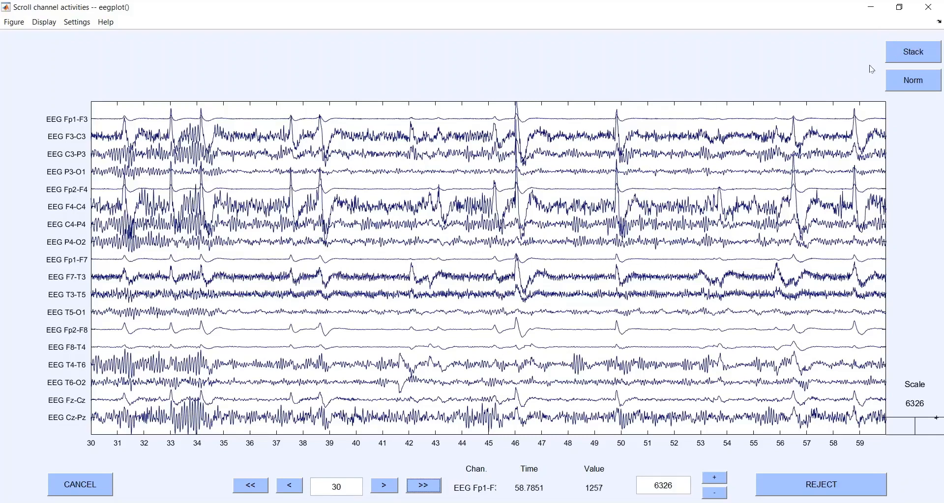
# Step: Preview the channels stacked and normalized, restoring the display each time, and close the channel plot window
pyautogui.click(898, 56)
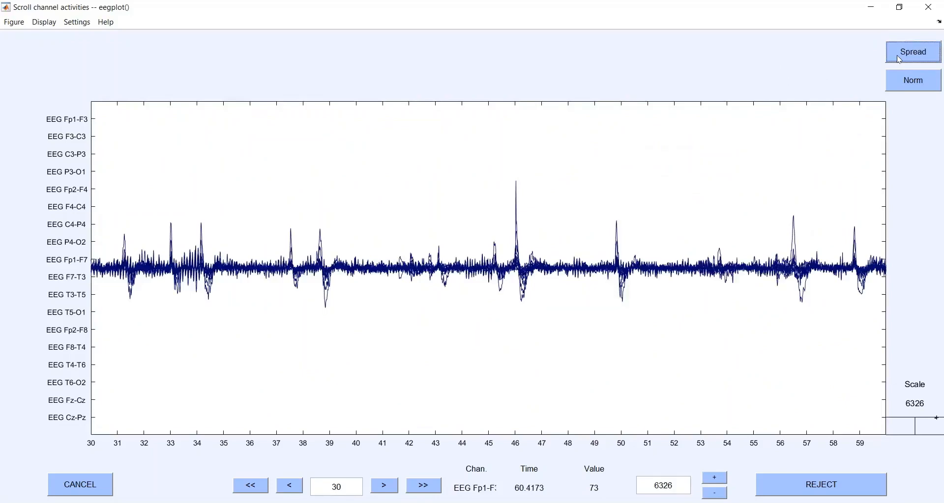
pyautogui.click(899, 59)
pyautogui.click(907, 83)
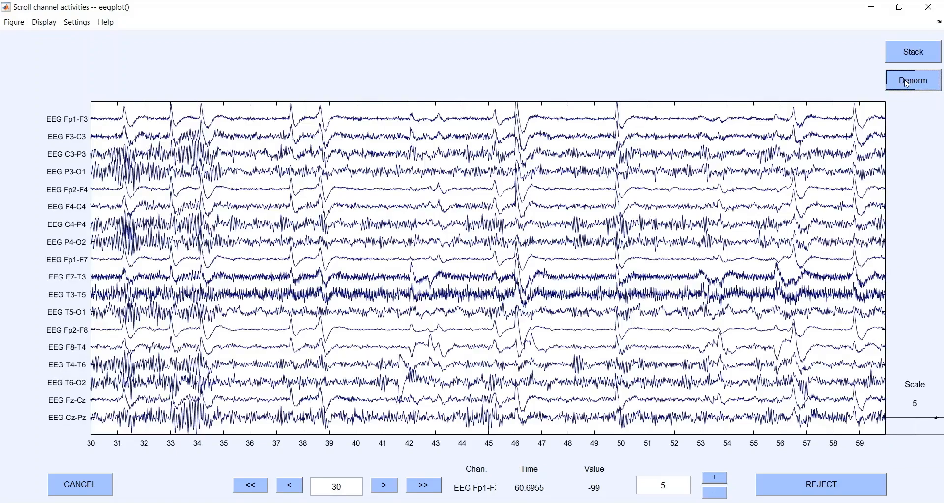
pyautogui.click(907, 83)
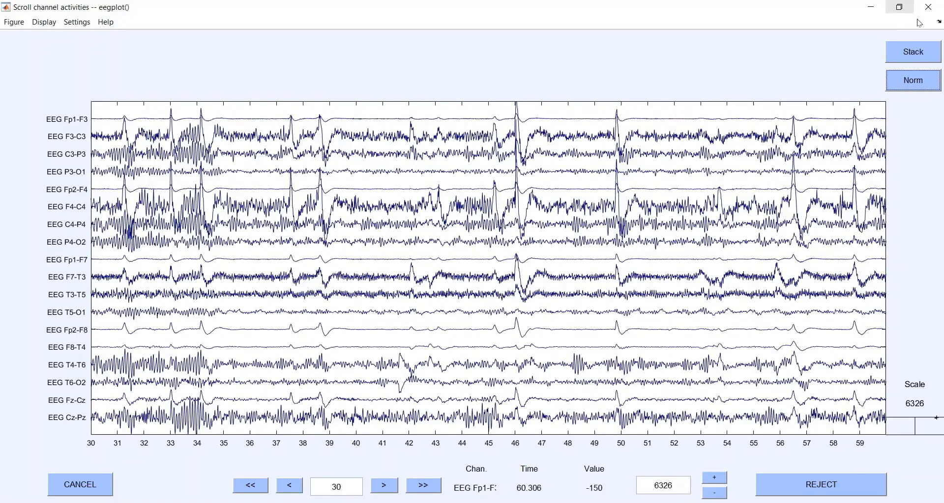
pyautogui.click(934, 8)
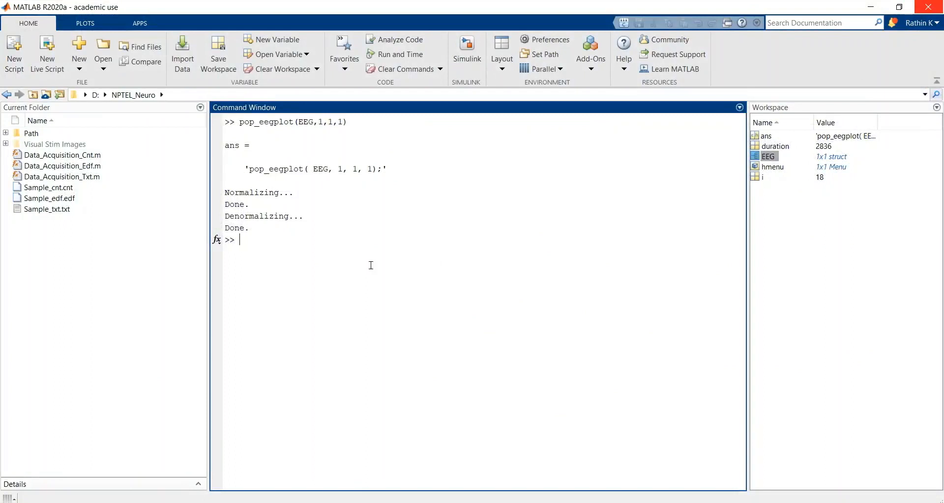
# Step: Plot channel 2 in the first of three subplots by running subplot(3,1,1);plot(EEG.data(2,:)), and minimize the figure
pyautogui.write('subplot(')
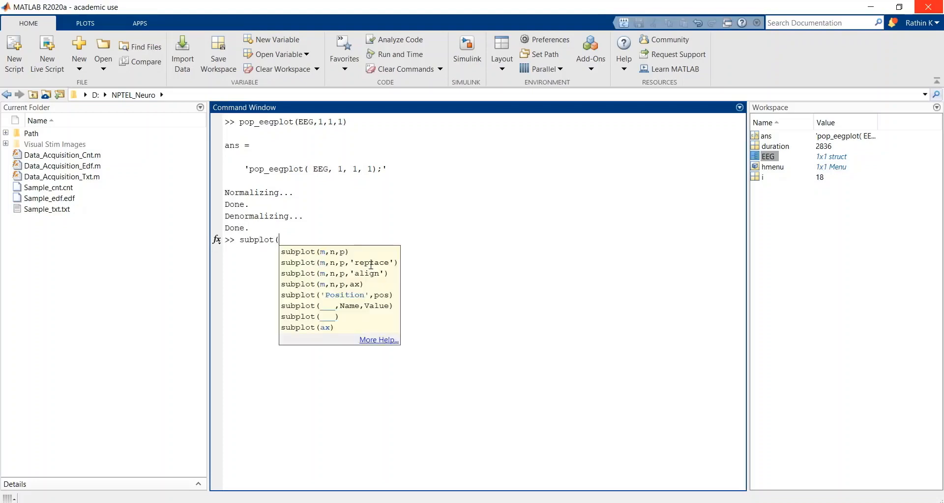
pyautogui.write('3,1,1);plot')
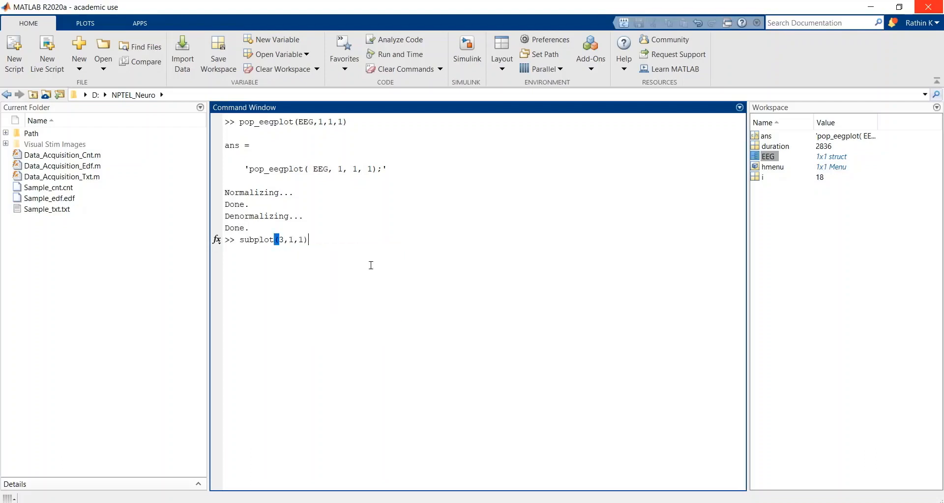
pyautogui.write('(EEG.data(2,')
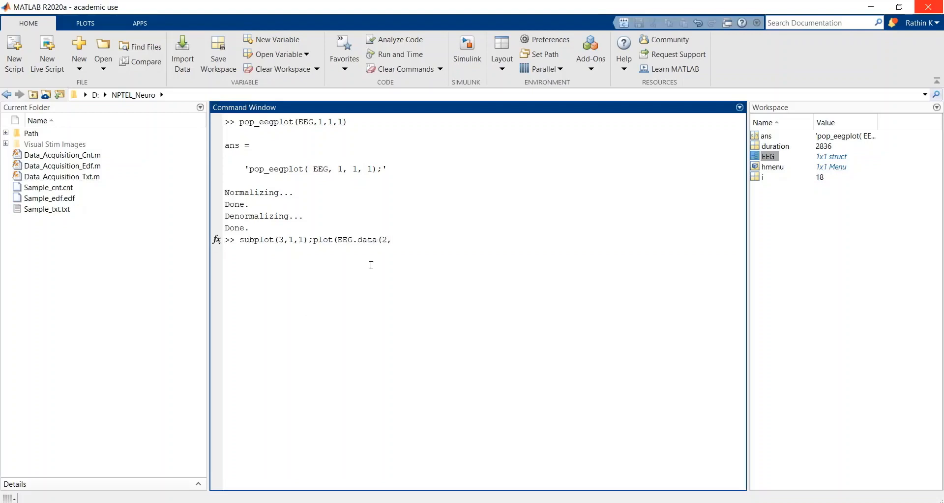
pyautogui.write(':))')
pyautogui.press('Return')
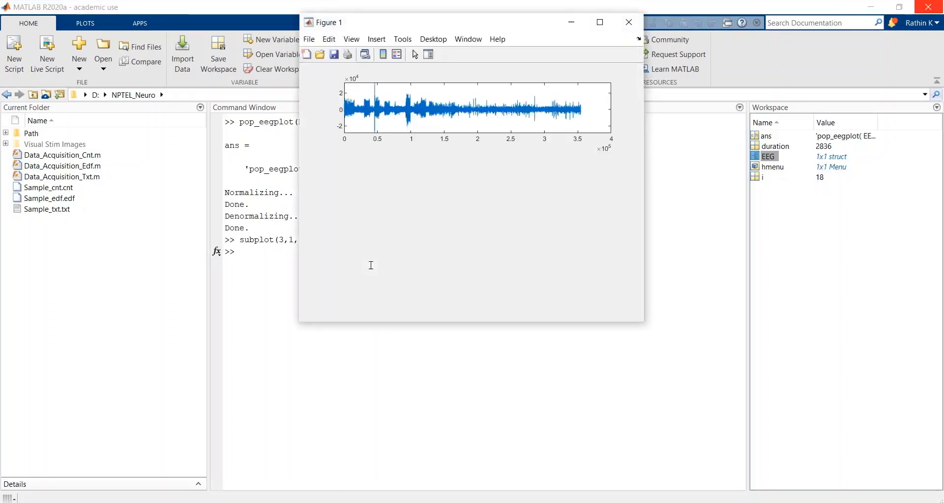
pyautogui.click(565, 27)
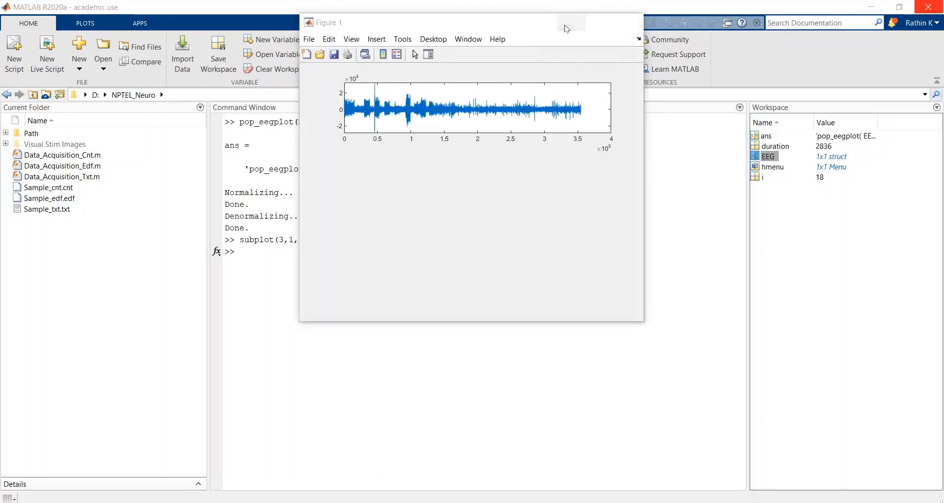
# Step: Plot channel 3 in the second subplot by running subplot(3,1,2);plot(EEG.data(3,:))
pyautogui.press('Up')
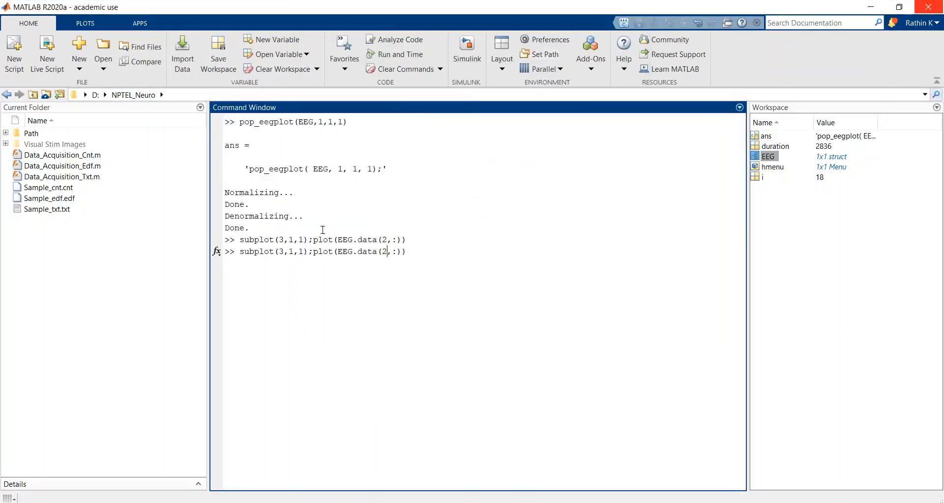
pyautogui.hotkey('shift', 'Left')
pyautogui.press('End')
pyautogui.press('Left')
pyautogui.press('Left')
pyautogui.press('Left')
pyautogui.press('Left')
pyautogui.press('Left')
pyautogui.hotkey('shift', 'Right')
pyautogui.write('3')
pyautogui.press('Left')
pyautogui.press('Left')
pyautogui.press('Left')
pyautogui.press('Left')
pyautogui.press('Left')
pyautogui.press('Left')
pyautogui.press('Left')
pyautogui.press('Left')
pyautogui.press('Left')
pyautogui.press('Left')
pyautogui.press('Left')
pyautogui.press('Left')
pyautogui.press('Left')
pyautogui.press('Left')
pyautogui.press('Left')
pyautogui.press('Left')
pyautogui.press('Left')
pyautogui.press('Left')
pyautogui.hotkey('shift', 'Right')
pyautogui.write('2')
pyautogui.press('Return')
# Step: Edit the recalled subplot command to subplot(3,1,3);plot(EEG.data(5,:)) so that it plots channel 5 in the third subplot
pyautogui.press('Up')
pyautogui.press('Left')
pyautogui.press('Left')
pyautogui.press('Left')
pyautogui.press('Left')
pyautogui.press('Left')
pyautogui.press('Left')
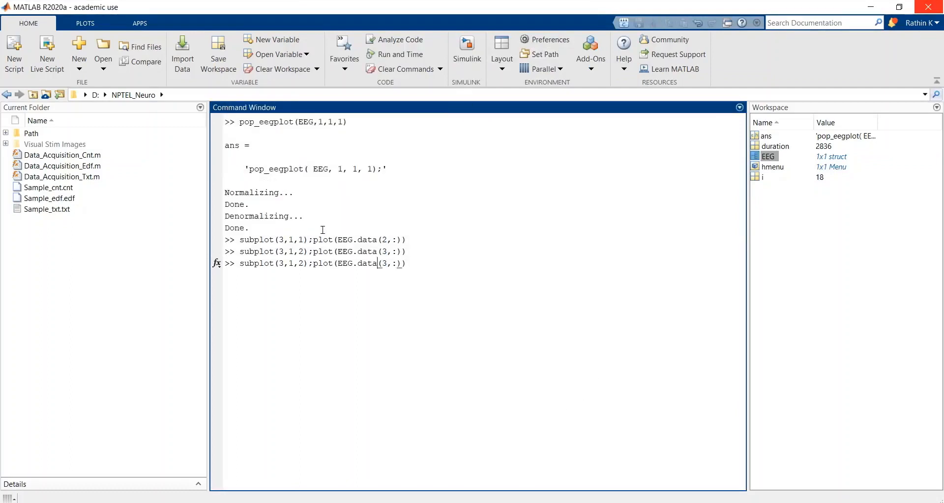
pyautogui.press('Left')
pyautogui.press('Left')
pyautogui.press('Left')
pyautogui.press('Left')
pyautogui.press('Left')
pyautogui.press('Left')
pyautogui.press('Left')
pyautogui.press('Left')
pyautogui.press('Left')
pyautogui.press('Left')
pyautogui.press('Left')
pyautogui.press('Left')
pyautogui.press('Left')
pyautogui.press('Left')
pyautogui.hotkey('shift', 'Right')
pyautogui.write('3')
pyautogui.press('Right')
pyautogui.press('Right')
pyautogui.press('Right')
pyautogui.press('Right')
pyautogui.press('Right')
pyautogui.press('Right')
pyautogui.press('Right')
pyautogui.press('Right')
pyautogui.press('Right')
pyautogui.press('Right')
pyautogui.press('Right')
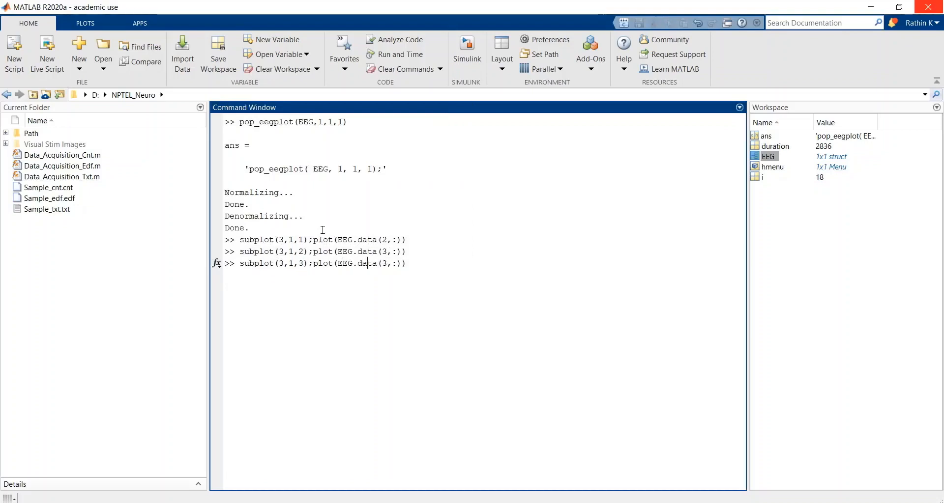
pyautogui.press('Right')
pyautogui.hotkey('shift', 'Right')
pyautogui.write('5')
pyautogui.press('End')
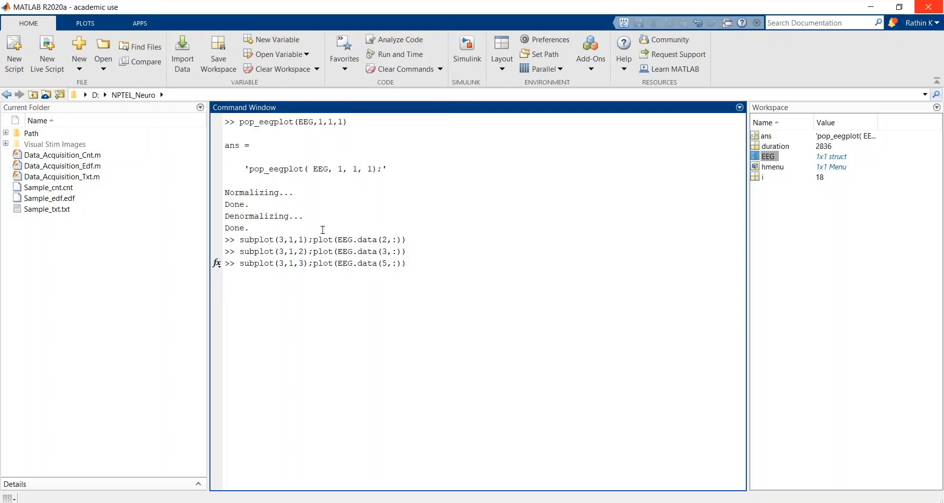
# Step: Append ;ylabel('5th chnl') to the third subplot command, run it, and close the figure after viewing it
pyautogui.write(";ylabel('5")
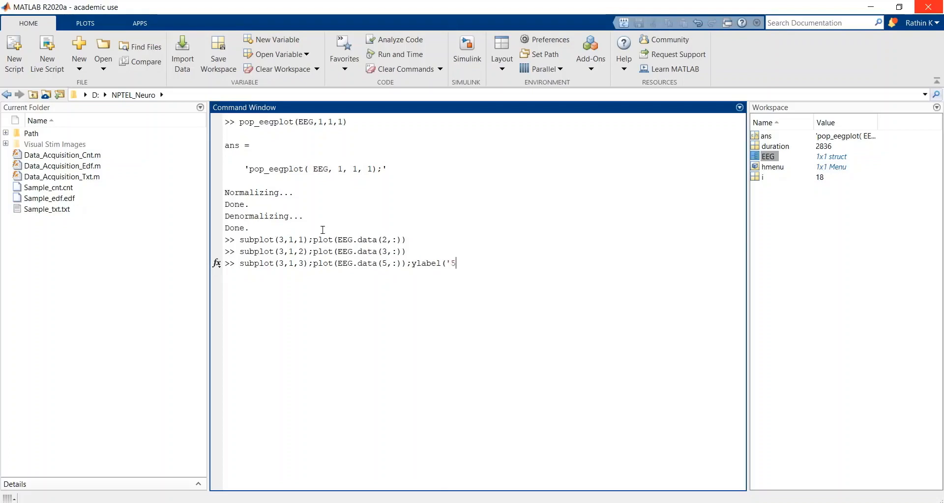
pyautogui.write('th ch')
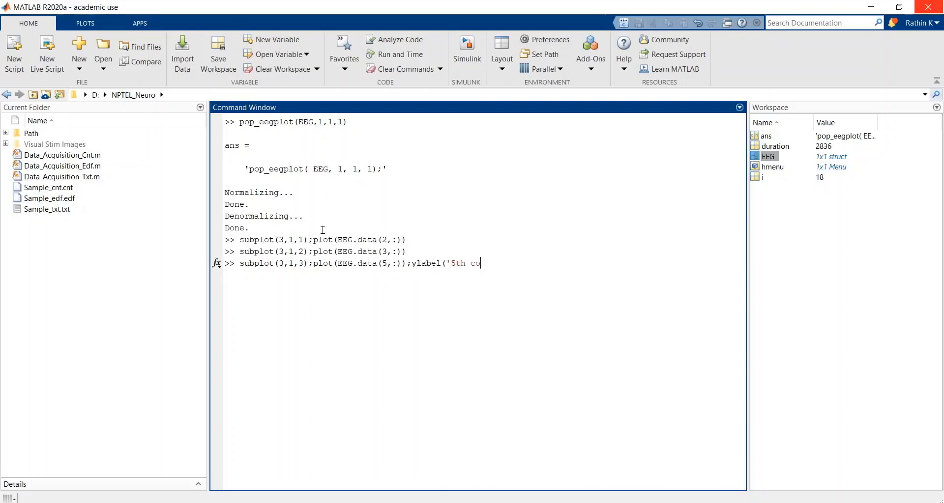
pyautogui.press('BackSpace')
pyautogui.write("hnl')")
pyautogui.press('Return')
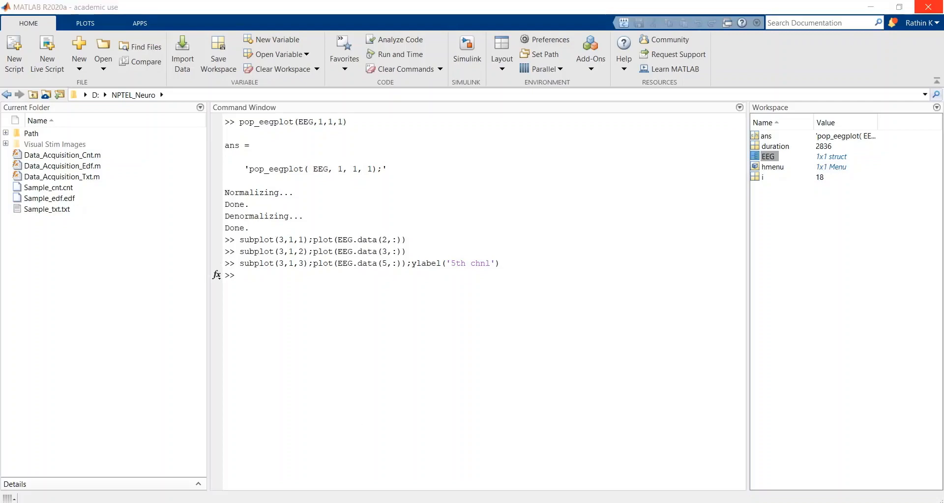
pyautogui.click(524, 475)
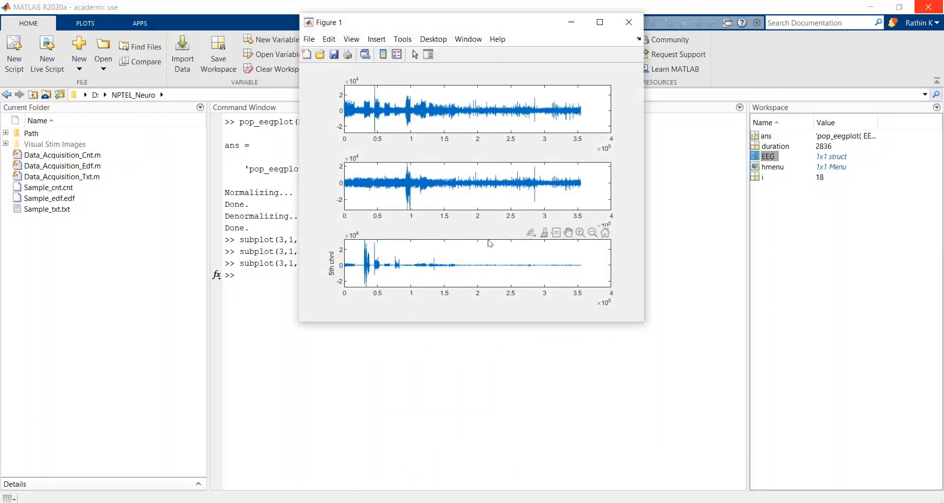
pyautogui.click(633, 18)
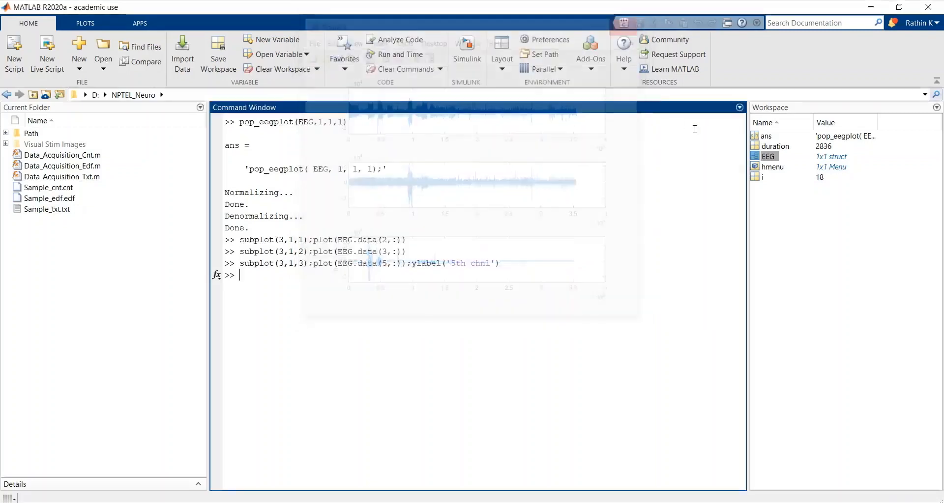
# Step: Examine the labels of channels 2, 3 and 5 in the chanlocs field of the EEG structure, and close both variable views
pyautogui.doubleClick(766, 156)
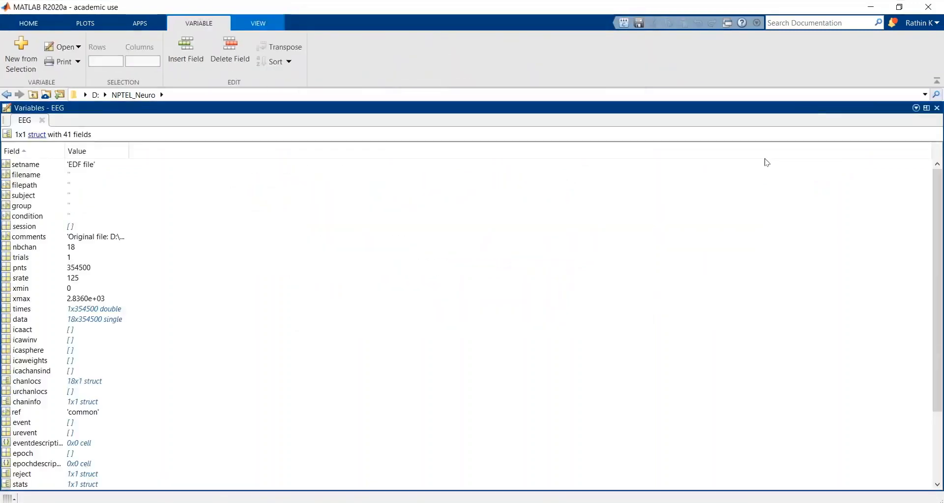
pyautogui.doubleClick(28, 383)
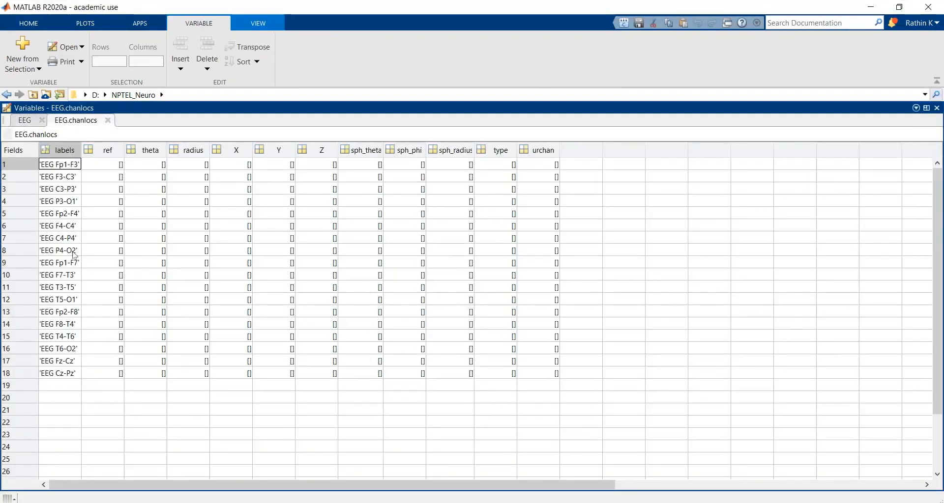
pyautogui.click(54, 180)
pyautogui.keyDown('shift'); pyautogui.click(58, 192); pyautogui.keyUp('shift')
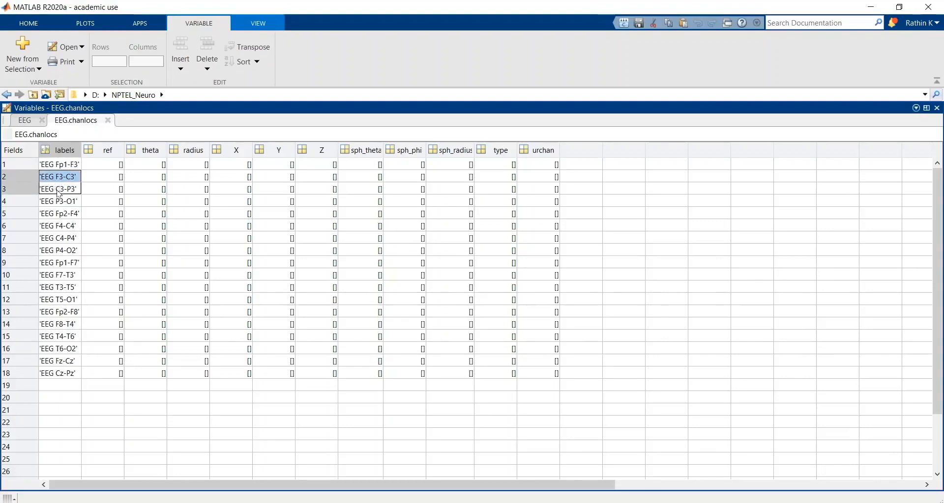
pyautogui.keyDown('ctrl'); pyautogui.click(52, 217); pyautogui.keyUp('ctrl')
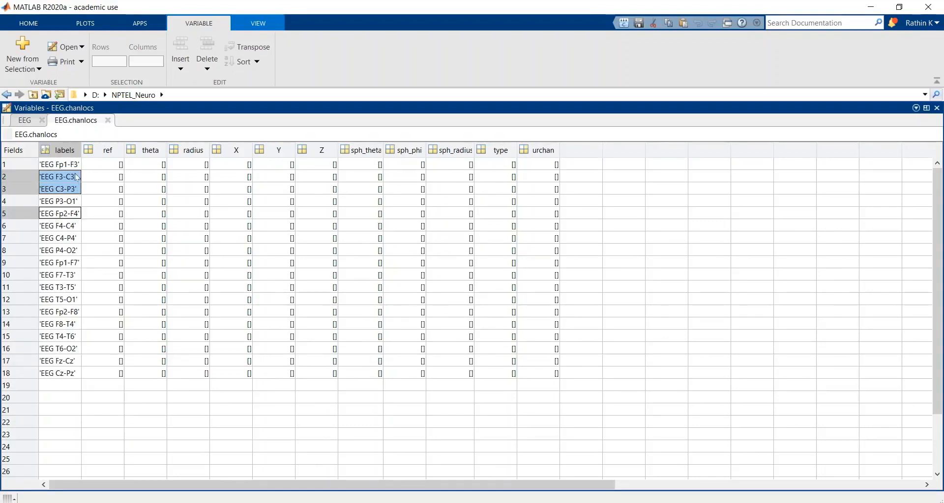
pyautogui.click(108, 121)
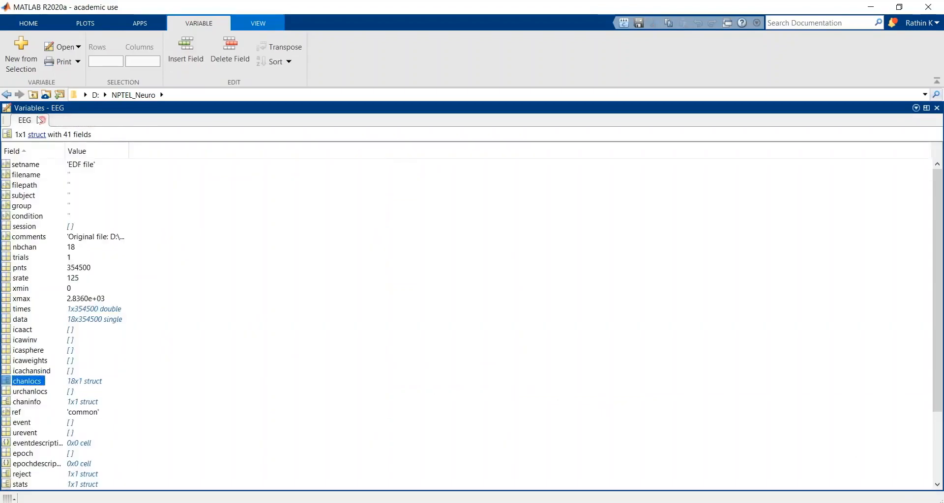
pyautogui.click(42, 121)
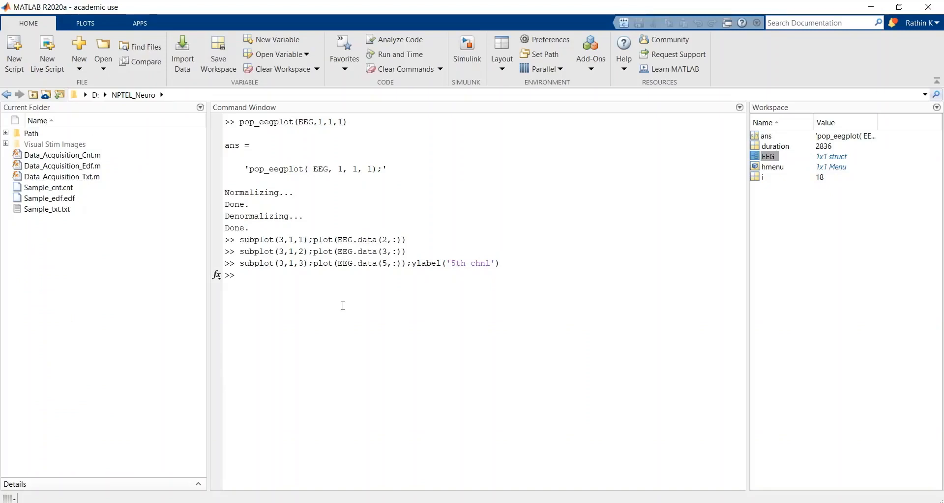
# Step: Clear the command output by running clc
pyautogui.click(253, 291)
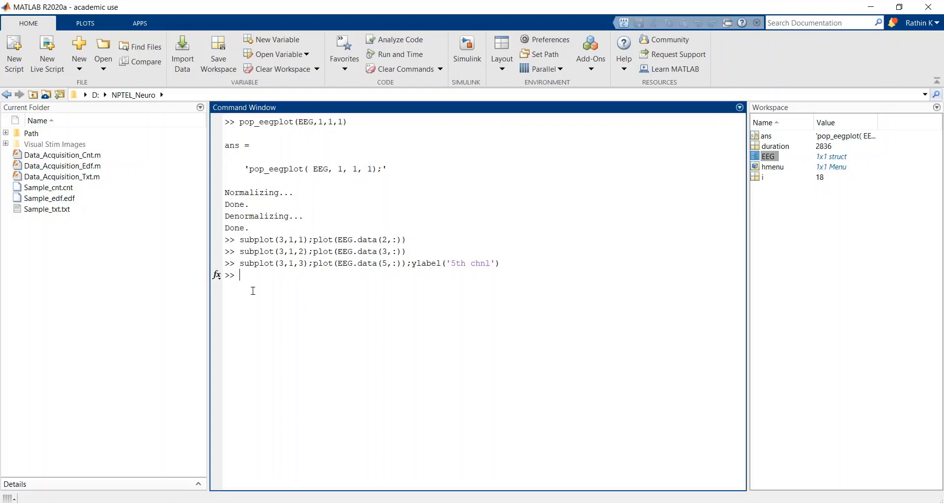
pyautogui.write('clc')
pyautogui.press('Return')
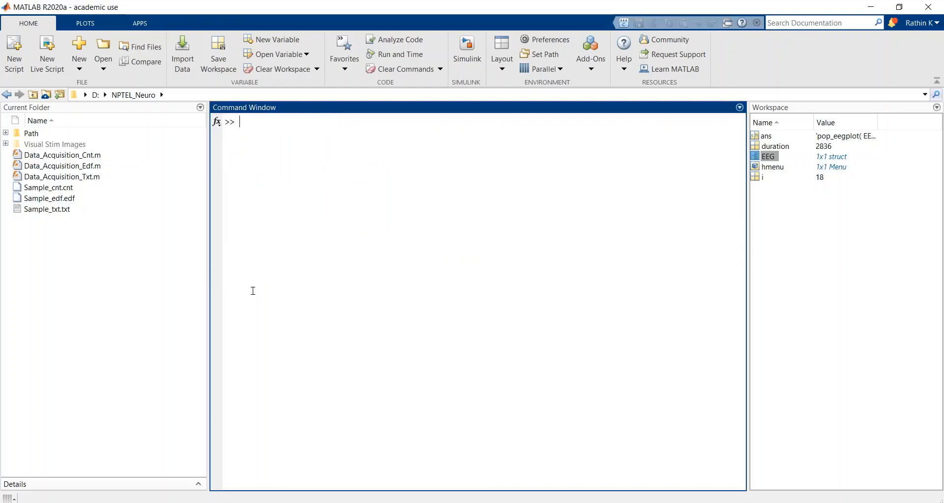
# Step: Open the Data_Acquisition_Edf.m function and examine its pop_biosig import line and filename argument
pyautogui.rightClick(92, 177)
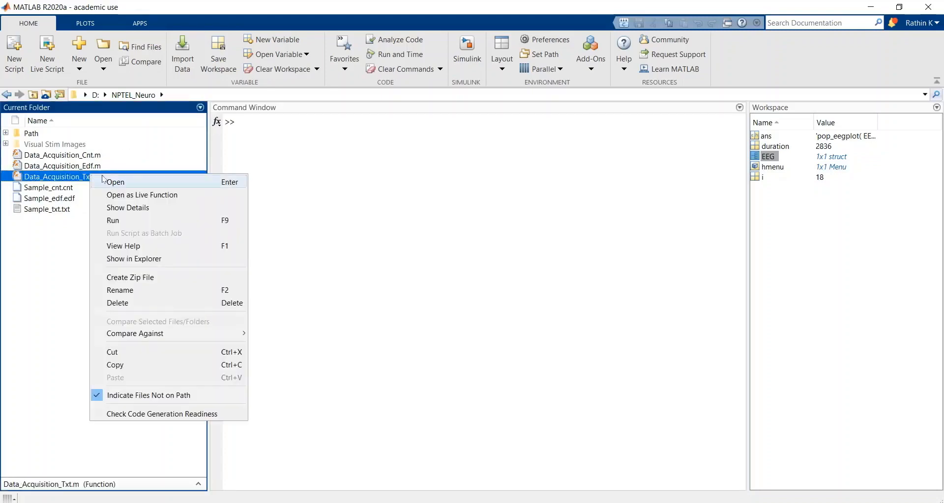
pyautogui.click(84, 167)
pyautogui.rightClick(84, 168)
pyautogui.click(104, 174)
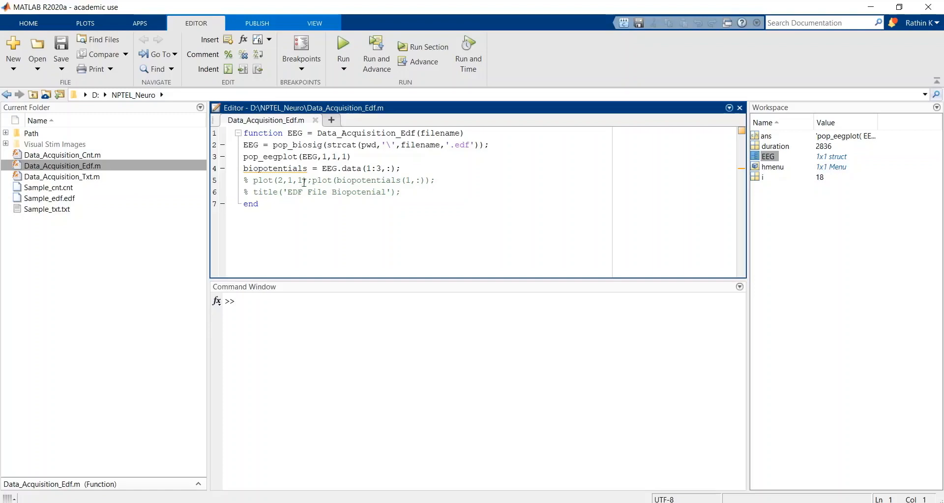
pyautogui.tripleClick(312, 146)
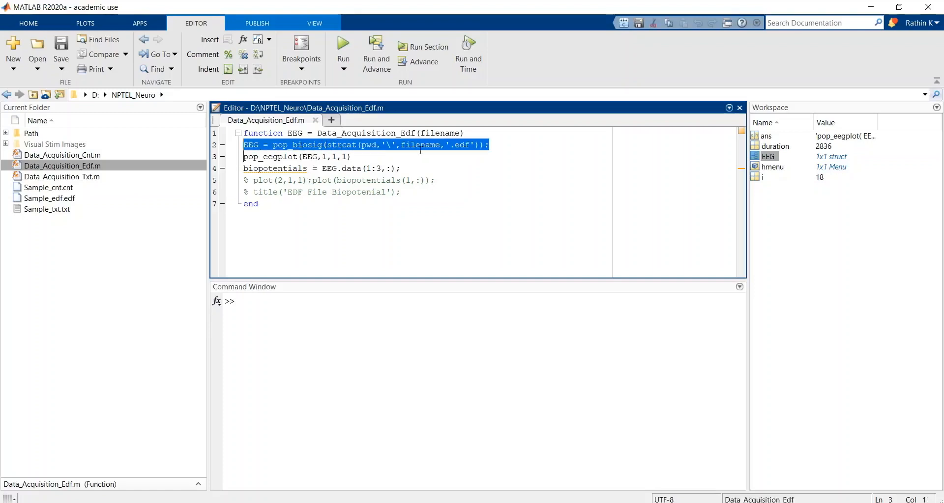
pyautogui.doubleClick(440, 133)
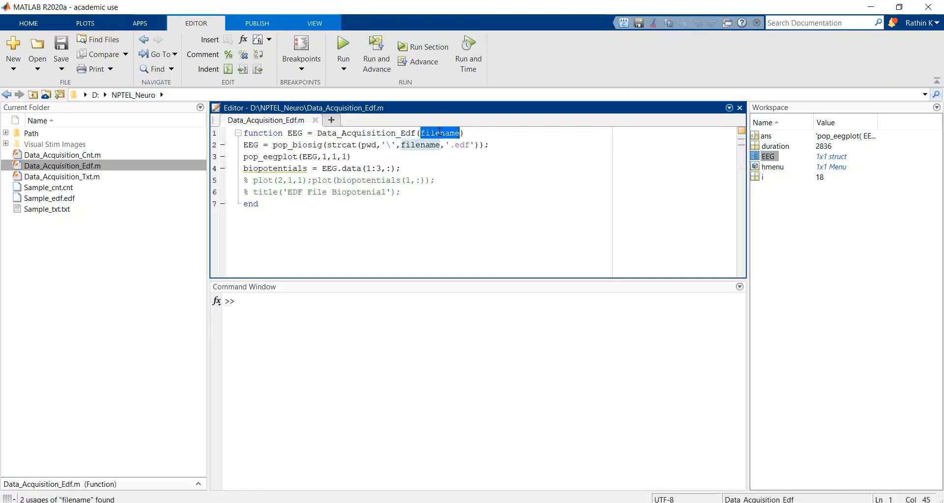
pyautogui.doubleClick(422, 146)
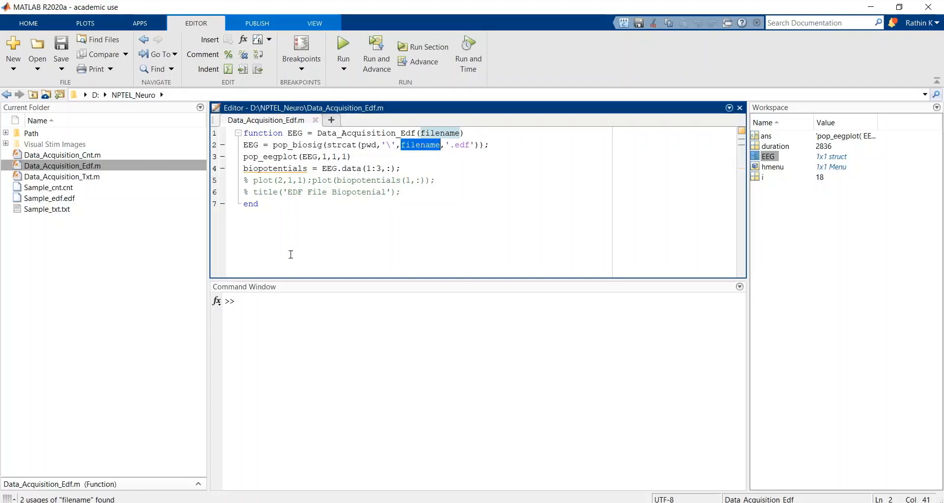
# Step: Import and plot the EDF recording through the function by running Data_Acquisition_Edf('Sample_edf')
pyautogui.click(270, 295)
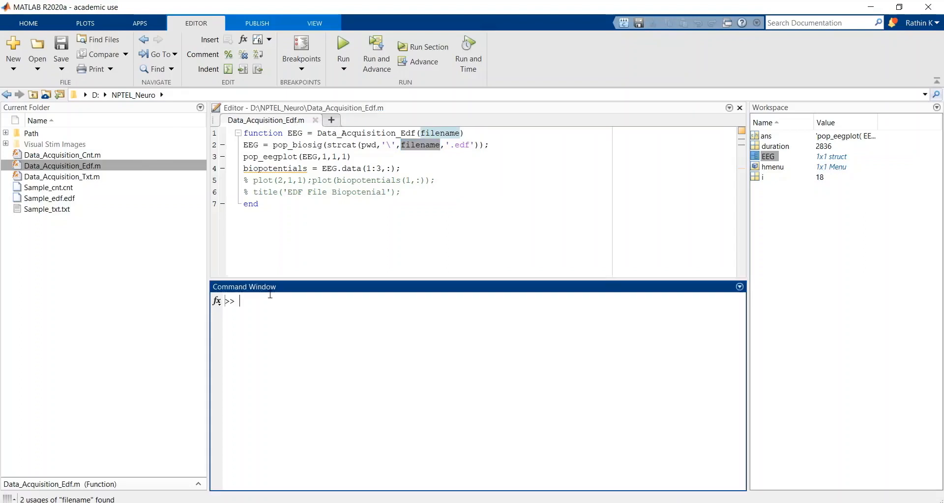
pyautogui.write('Data')
pyautogui.press('Tab')
pyautogui.press('Down')
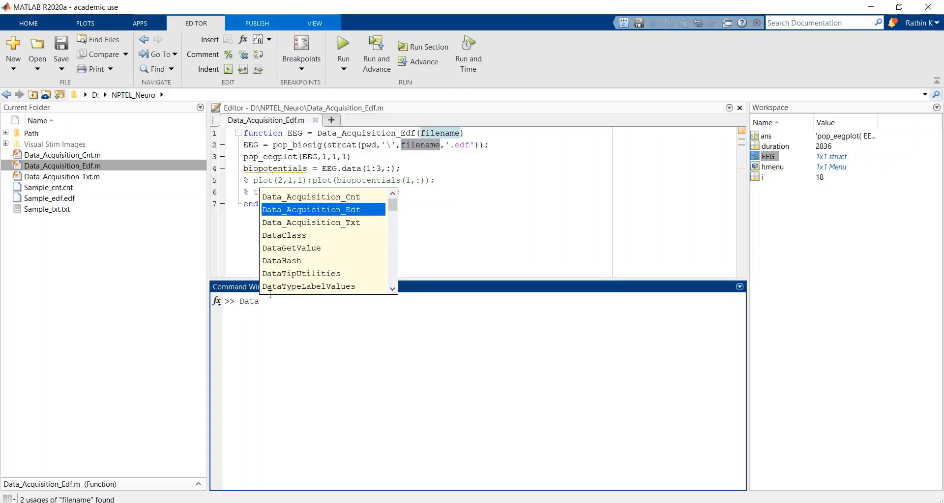
pyautogui.press('Return')
pyautogui.write('(S')
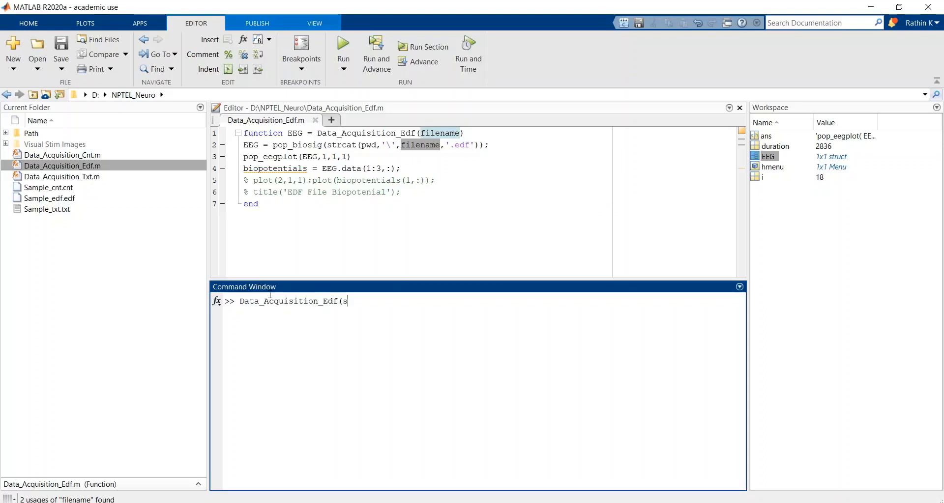
pyautogui.click(462, 148)
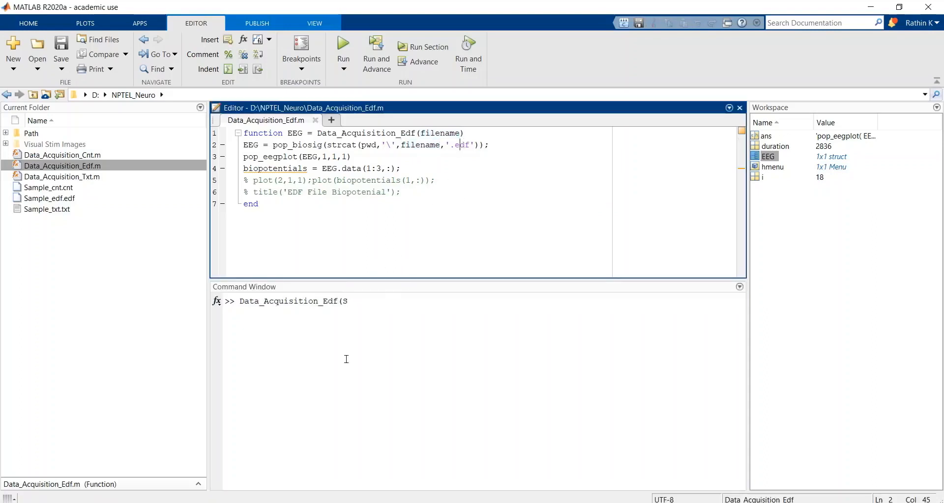
pyautogui.click(341, 301)
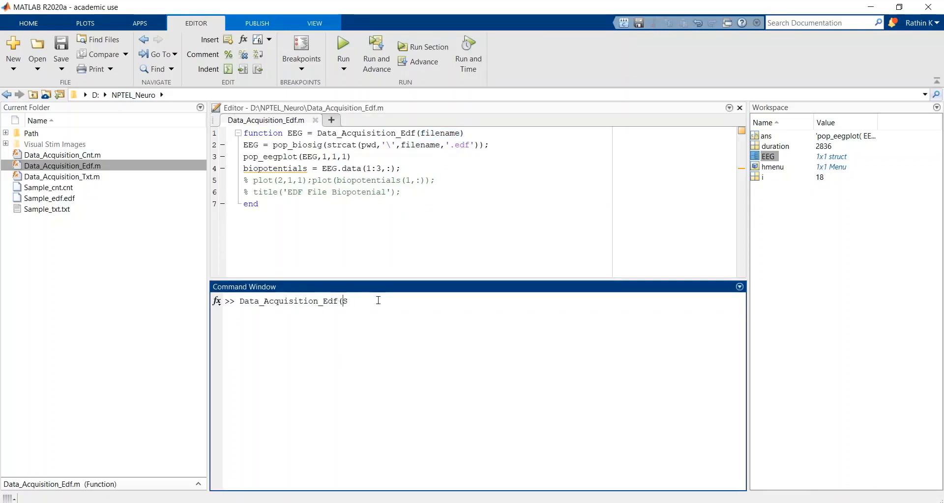
pyautogui.write("'Sample")
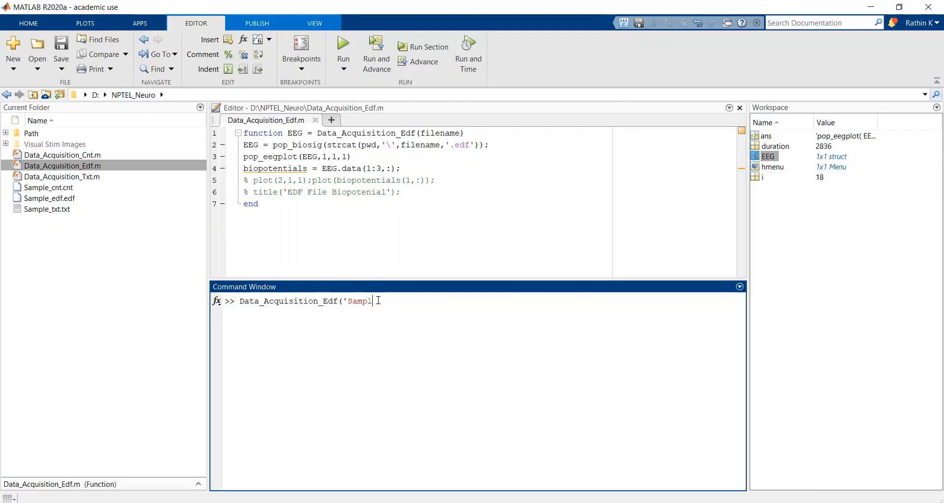
pyautogui.write("_edf')")
pyautogui.press('Return')
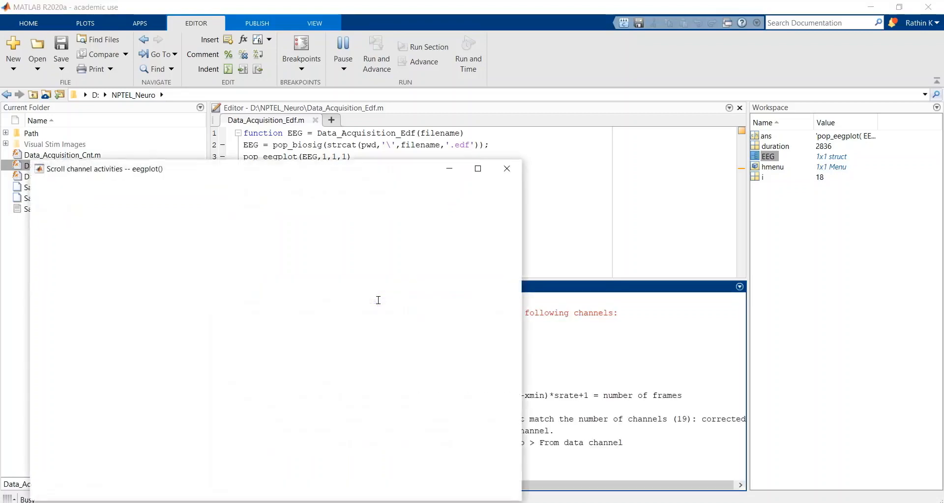
# Step: Check the channel plot against the Sample_edf argument at the start of the command output, and close the plot window
pyautogui.moveTo(365, 169)
pyautogui.mouseDown()
pyautogui.moveTo(655, 107)
pyautogui.moveTo(698, 112)
pyautogui.moveTo(762, 65)
pyautogui.moveTo(742, 64)
pyautogui.mouseUp()
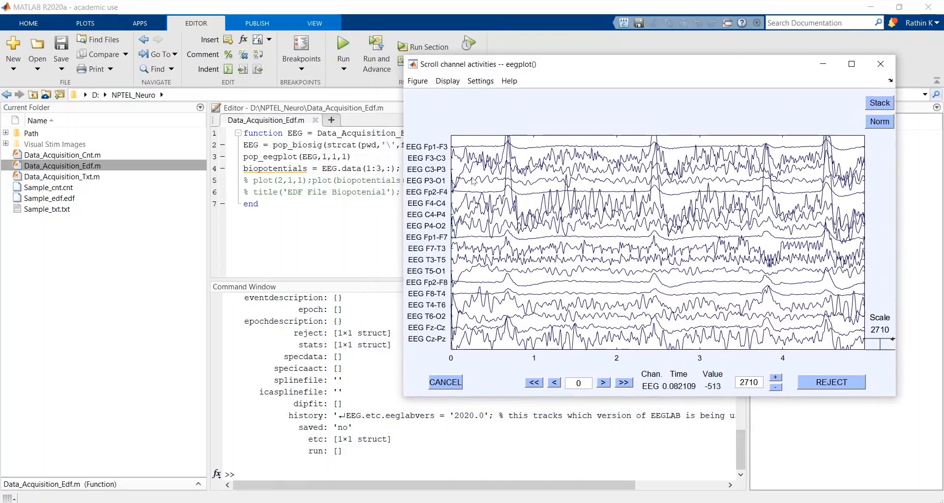
pyautogui.moveTo(741, 459); pyautogui.dragTo(741, 334)
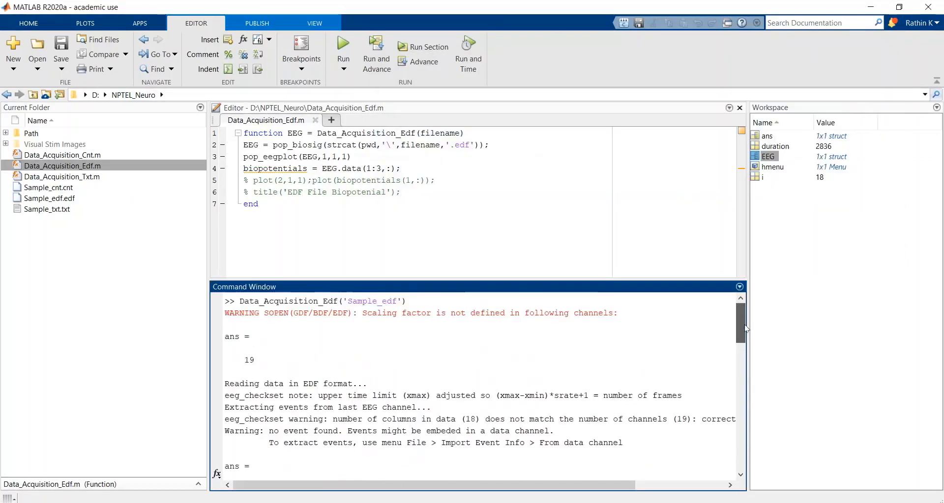
pyautogui.doubleClick(386, 301)
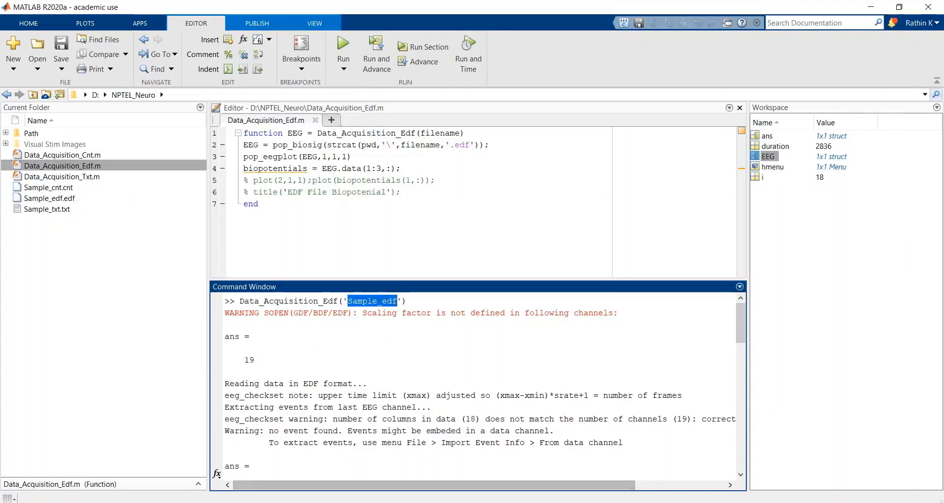
pyautogui.click(571, 462)
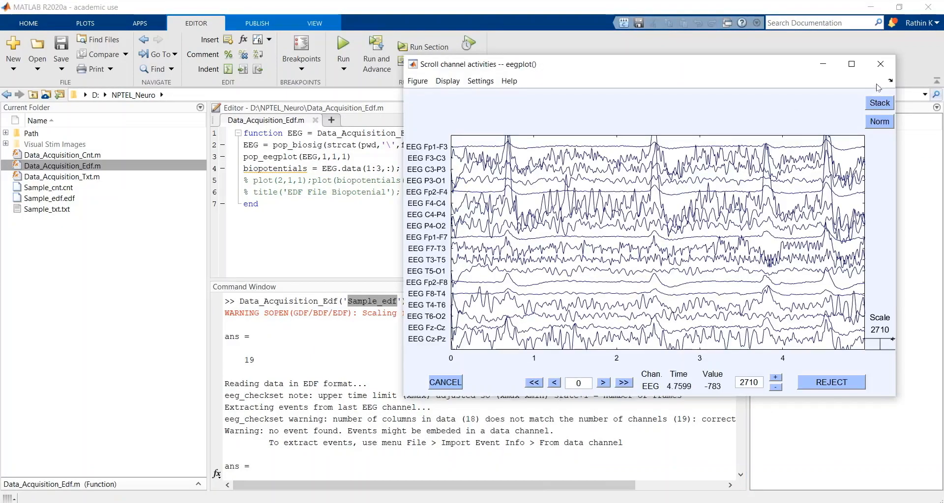
pyautogui.click(881, 64)
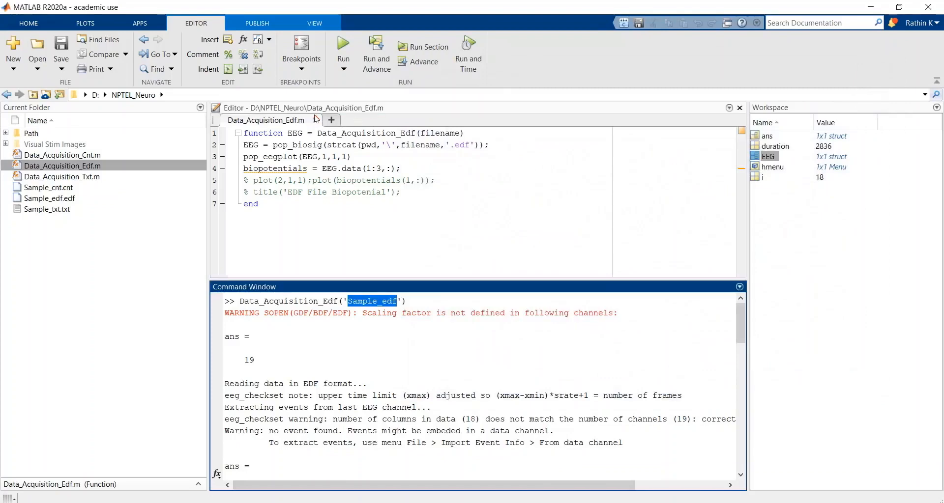
# Step: Close Data_Acquisition_Edf.m and open the Data_Acquisition_Cnt.m and Data_Acquisition_Txt.m functions for editing
pyautogui.click(316, 120)
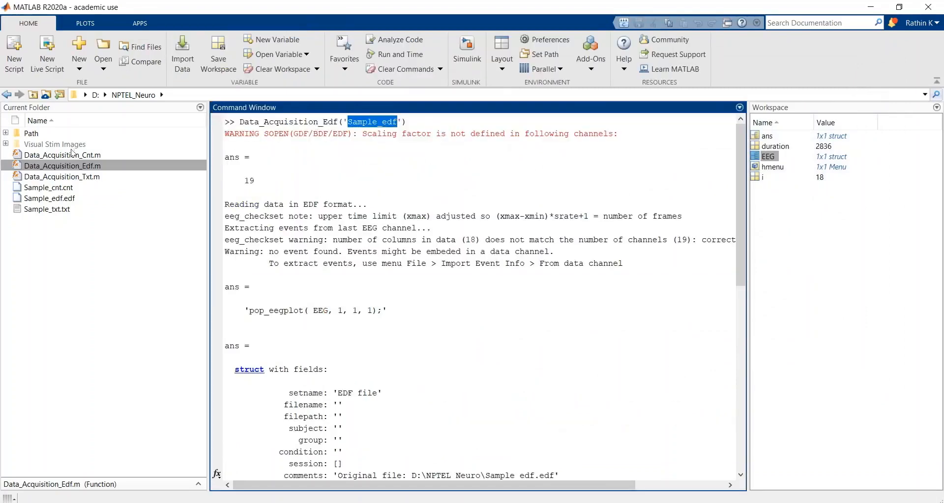
pyautogui.rightClick(71, 154)
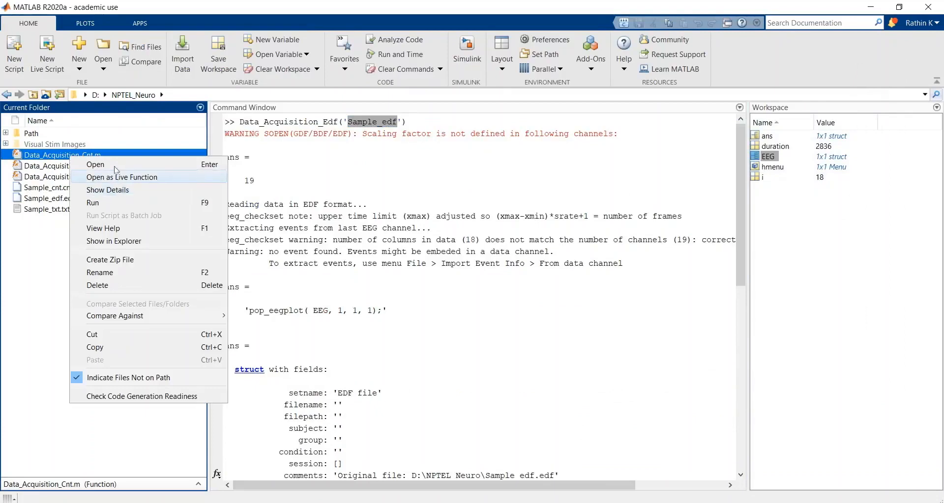
pyautogui.click(106, 165)
pyautogui.rightClick(91, 176)
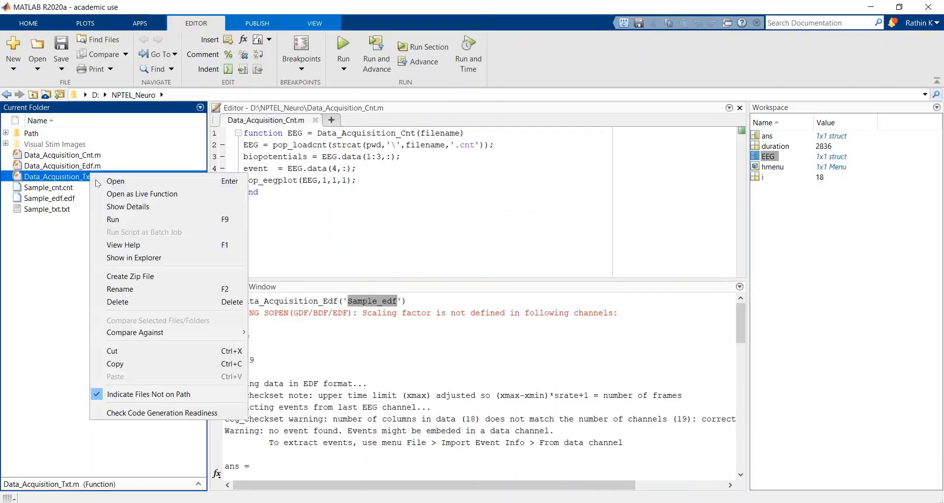
pyautogui.click(98, 183)
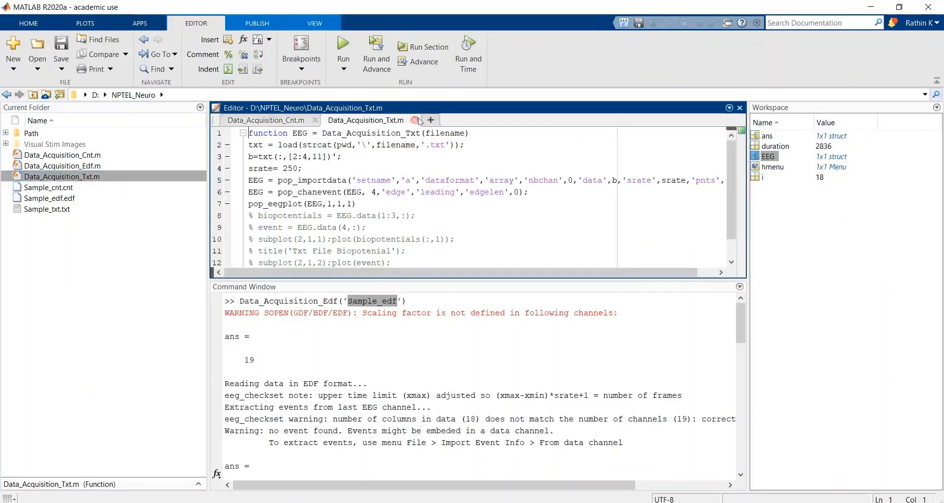
# Step: Close Data_Acquisition_Txt.m and clear the command output with clc
pyautogui.click(414, 120)
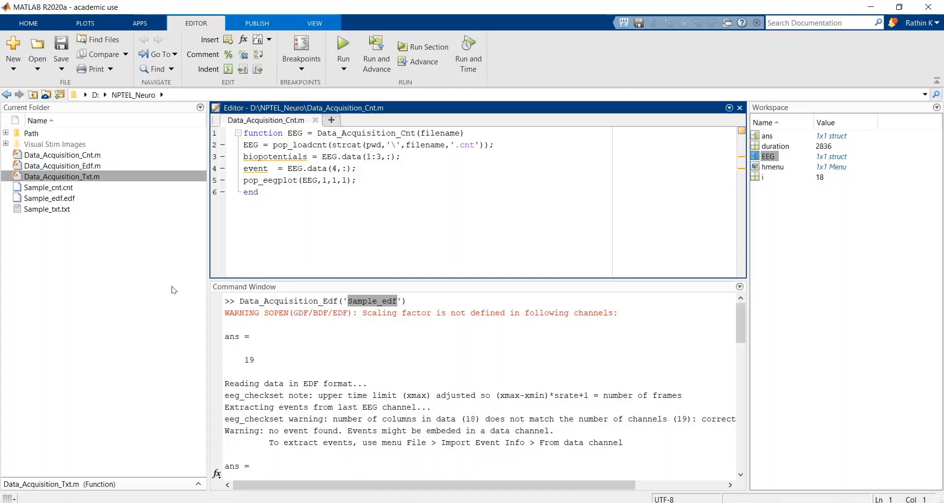
pyautogui.click(317, 461)
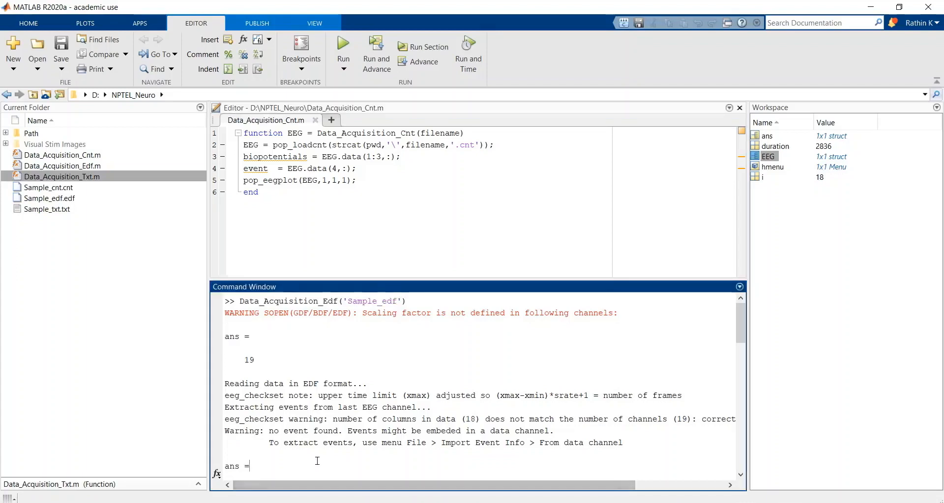
pyautogui.press('Return')
pyautogui.write('clc')
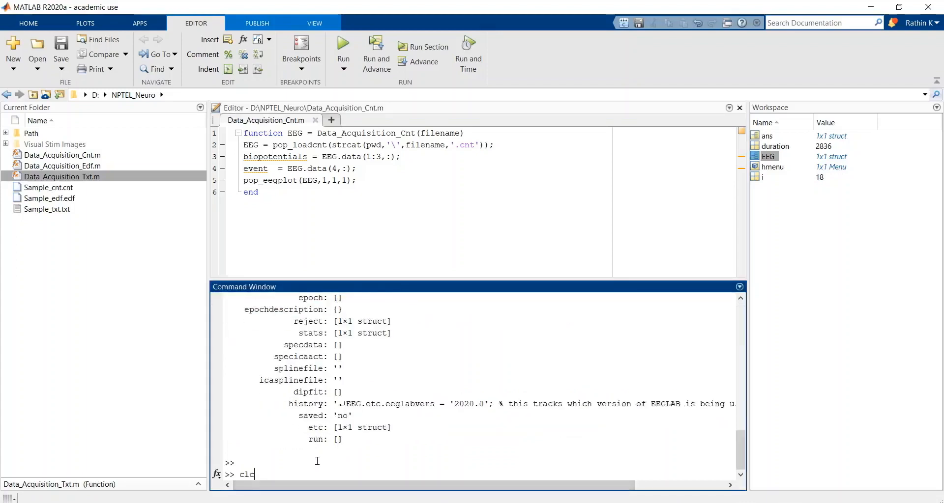
pyautogui.press('Return')
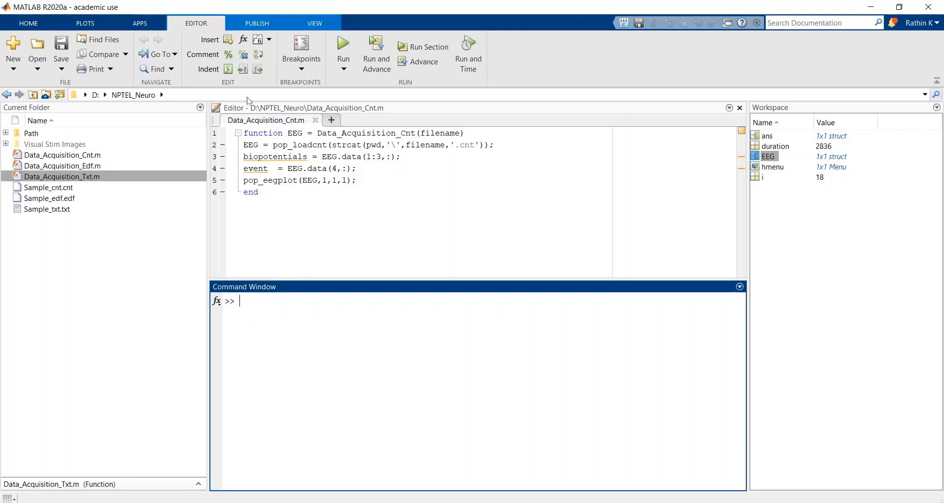
# Step: Check where the EEG variable is used in Data_Acquisition_Cnt.m, and close the file
pyautogui.doubleClick(253, 154)
pyautogui.click(259, 146)
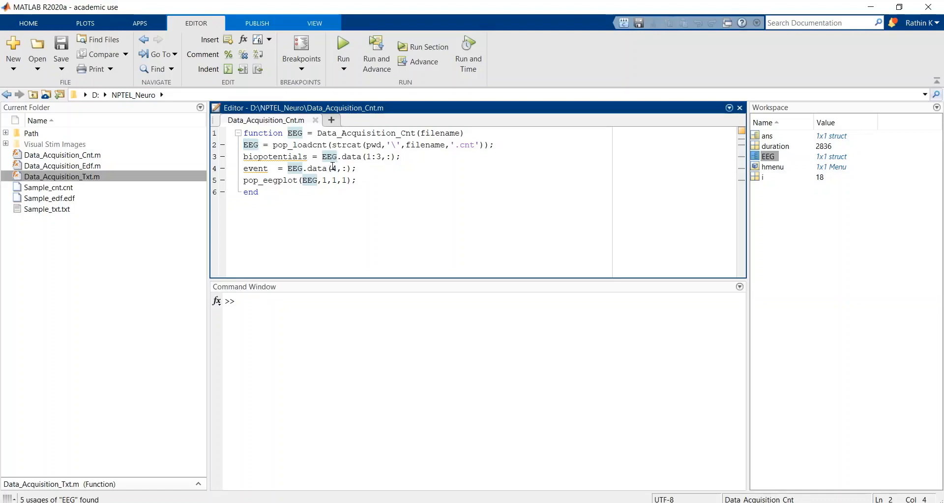
pyautogui.click(316, 121)
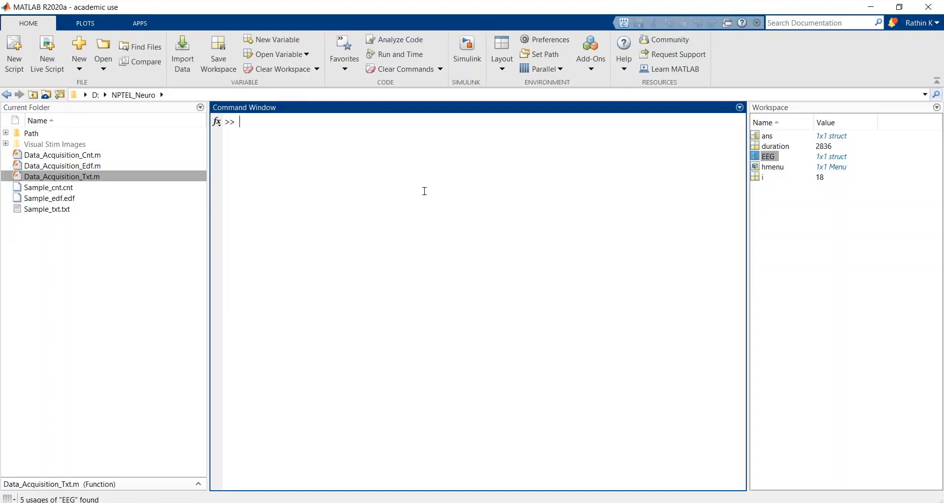